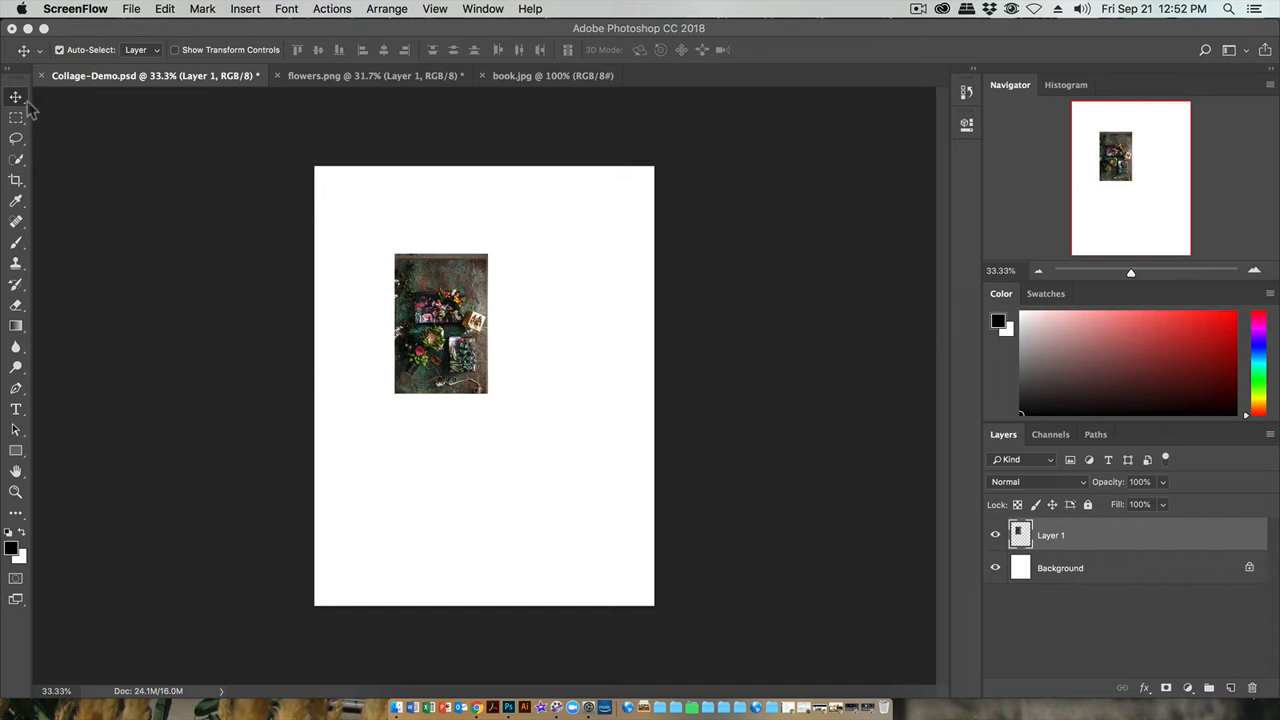
{"action": "left_click", "coordinate": [483, 9]}
{"action": "mouse_move", "coordinate": [437, 12]}
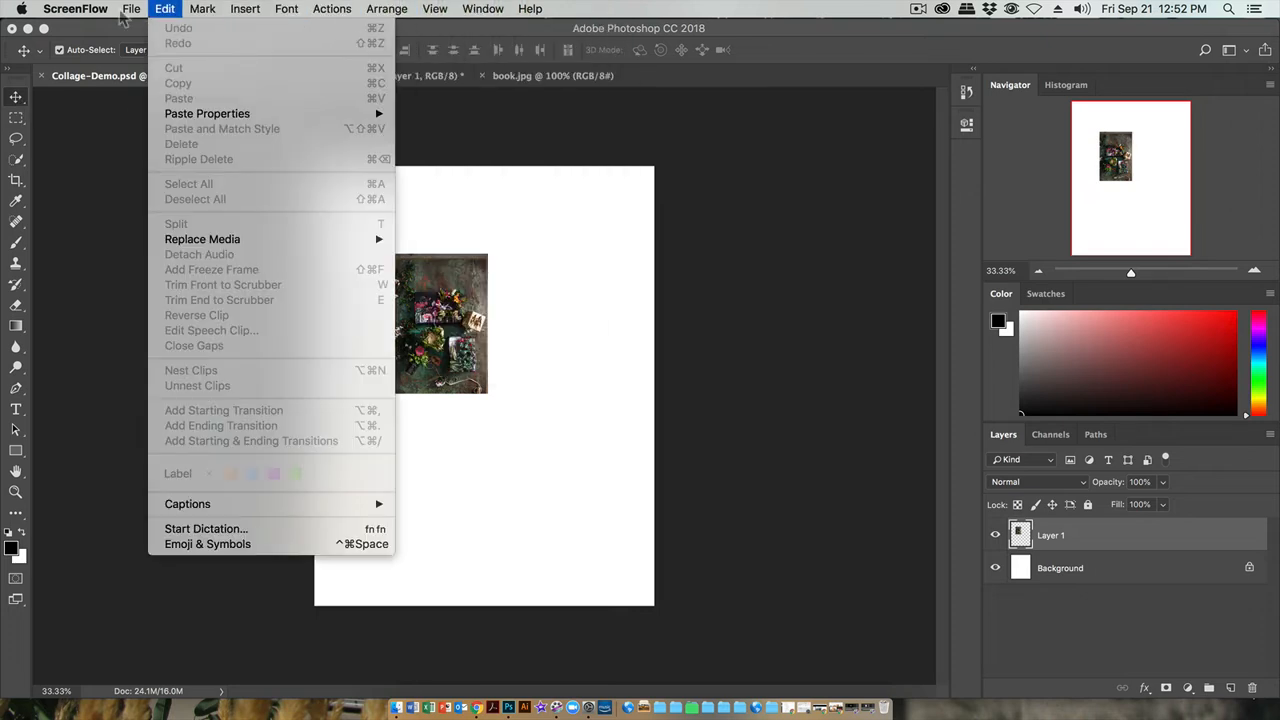
{"action": "mouse_move", "coordinate": [84, 19]}
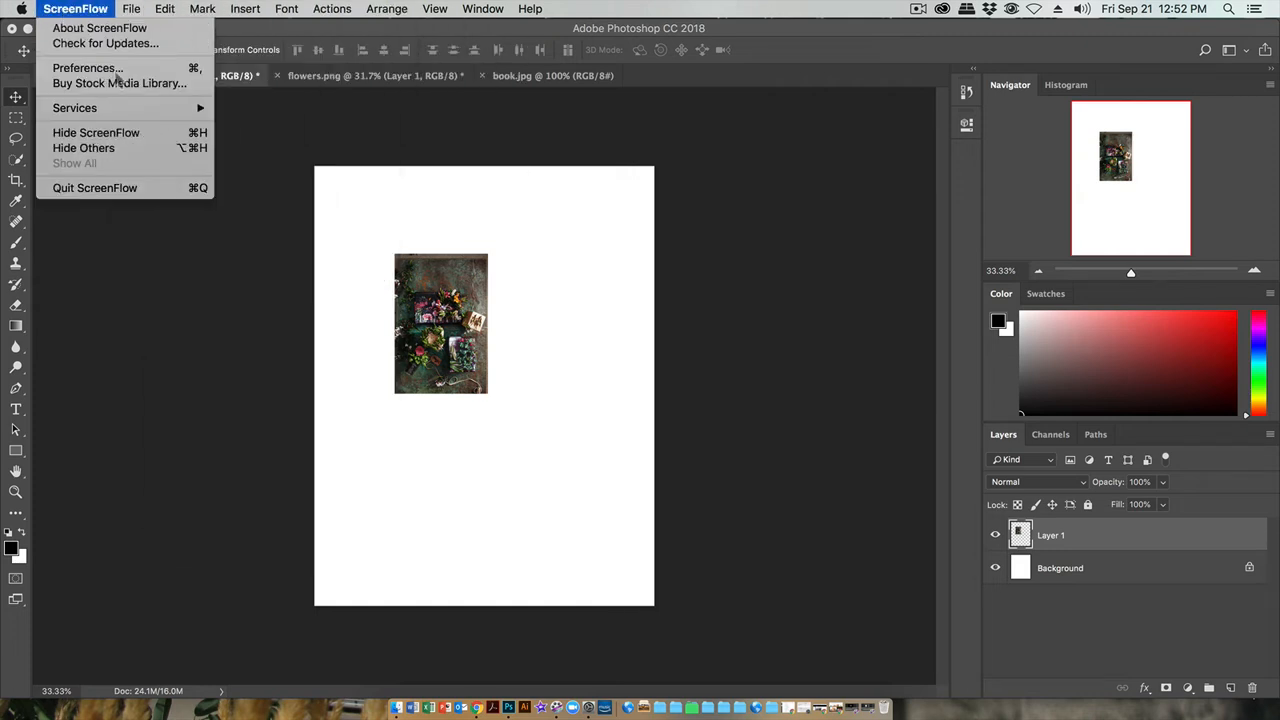
{"action": "left_click", "coordinate": [140, 540]}
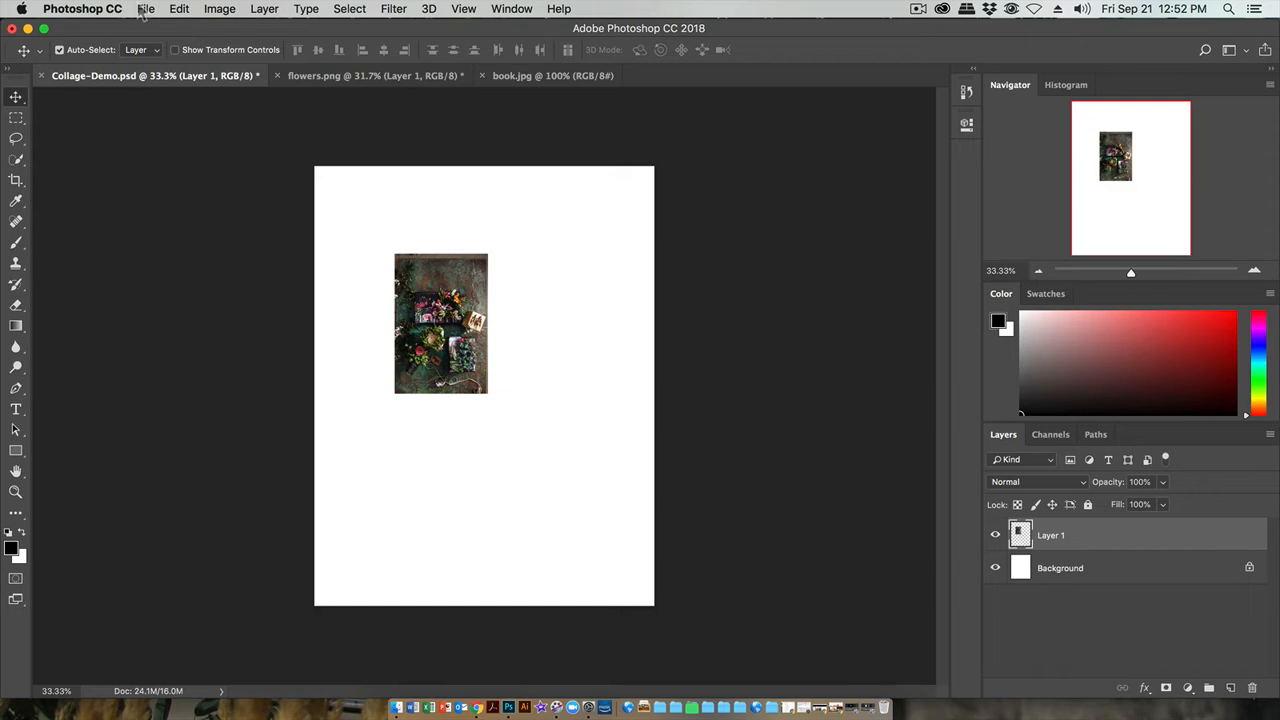
{"action": "left_click", "coordinate": [507, 12]}
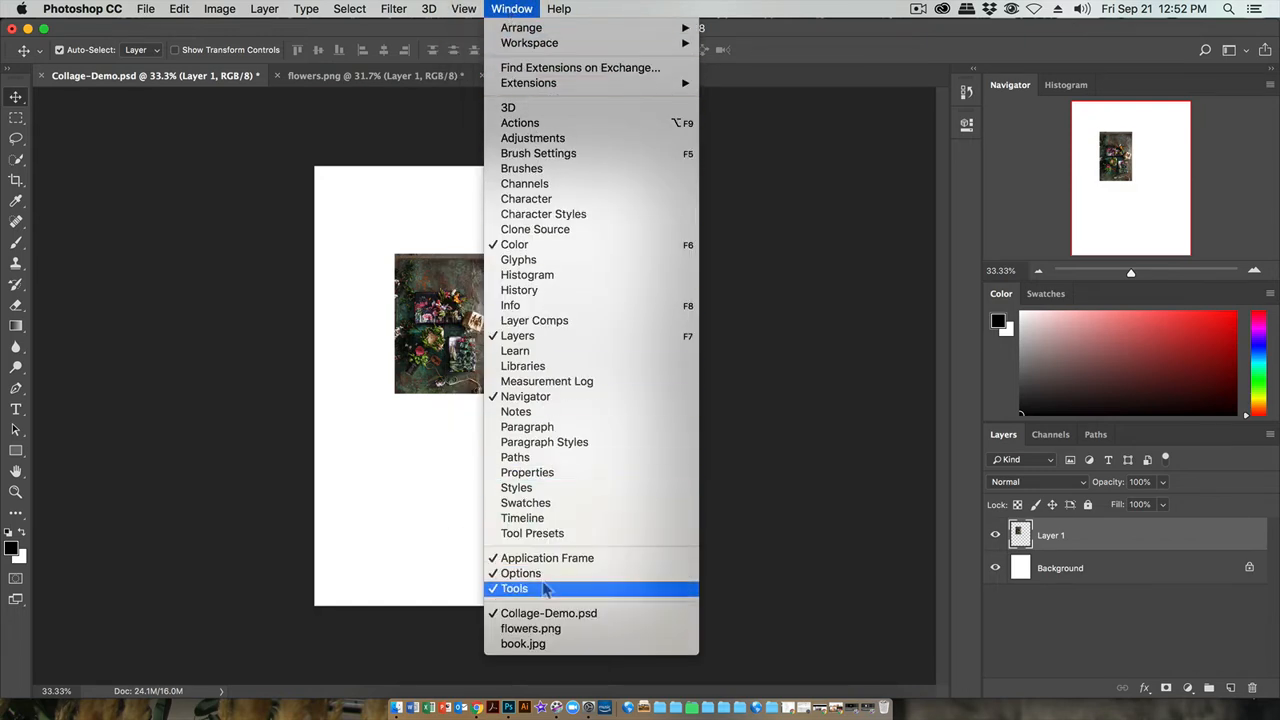
{"action": "left_click", "coordinate": [133, 251]}
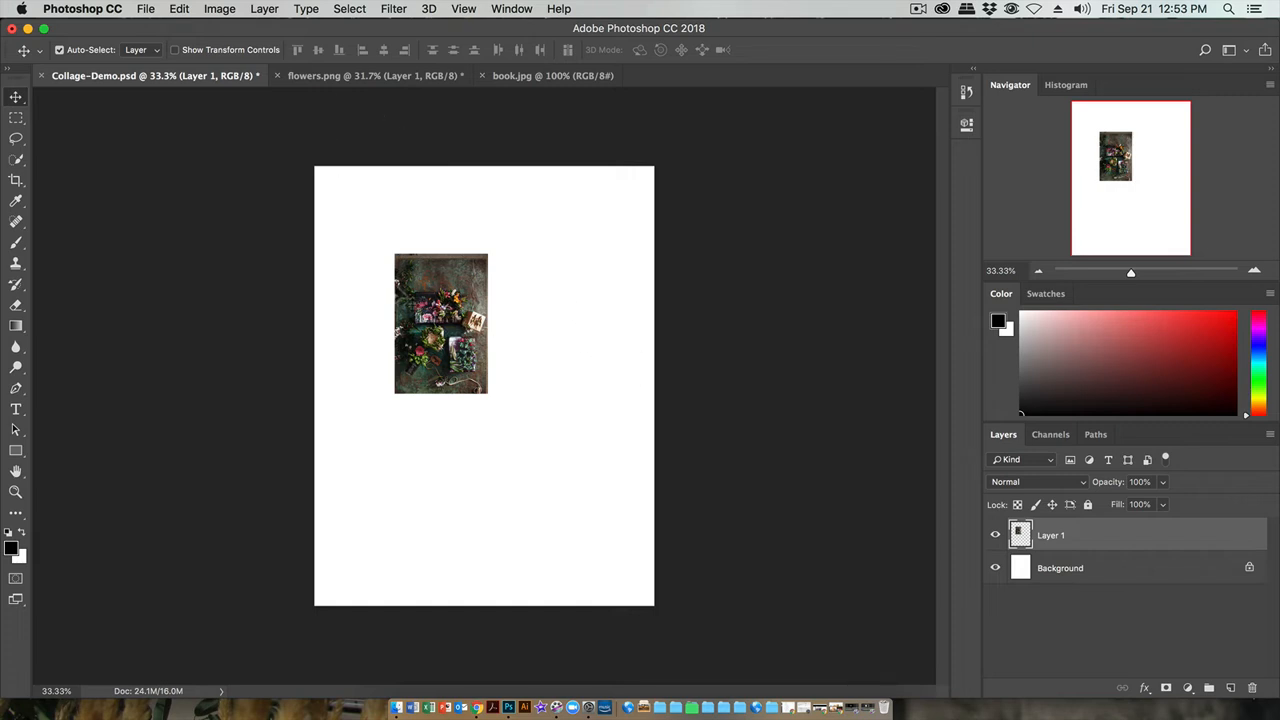
Step: Move the flowers picture toward the upper-left part of the collage page and switch to the book.jpg document
{"action": "left_click_drag", "start_coordinate": [401, 292], "coordinate": [385, 227]}
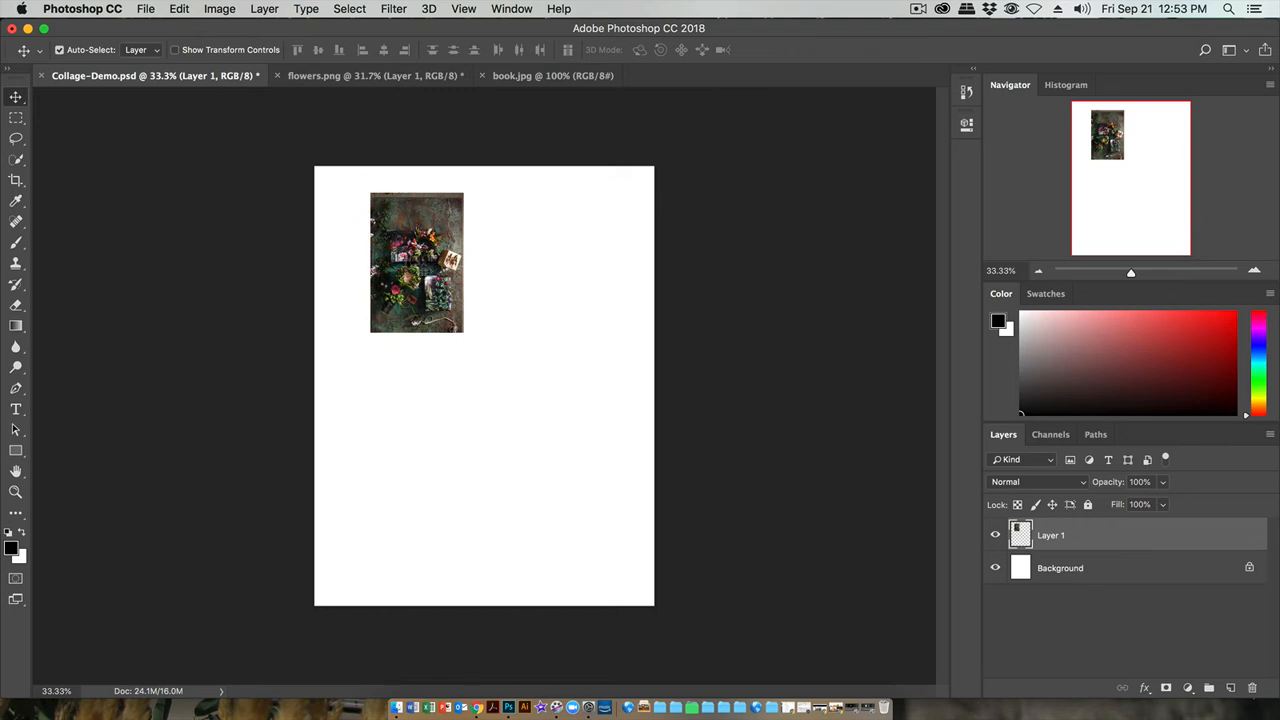
{"action": "left_click", "coordinate": [315, 77]}
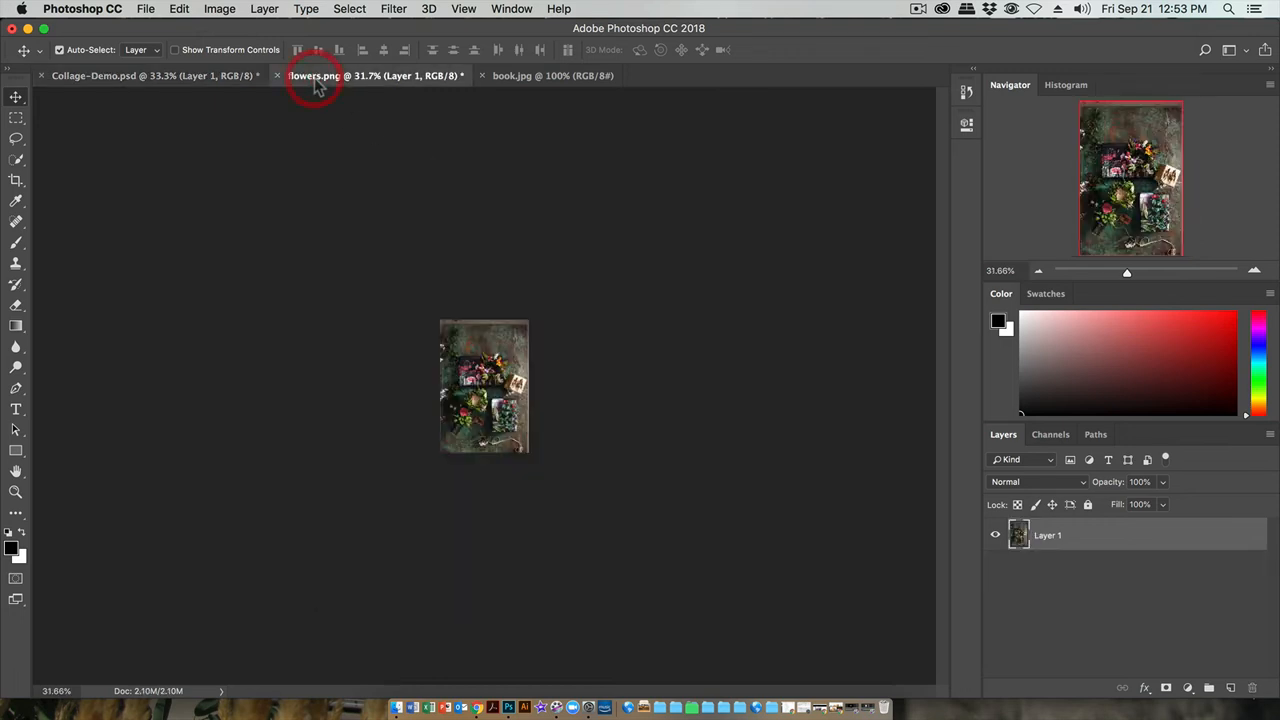
{"action": "left_click", "coordinate": [515, 77]}
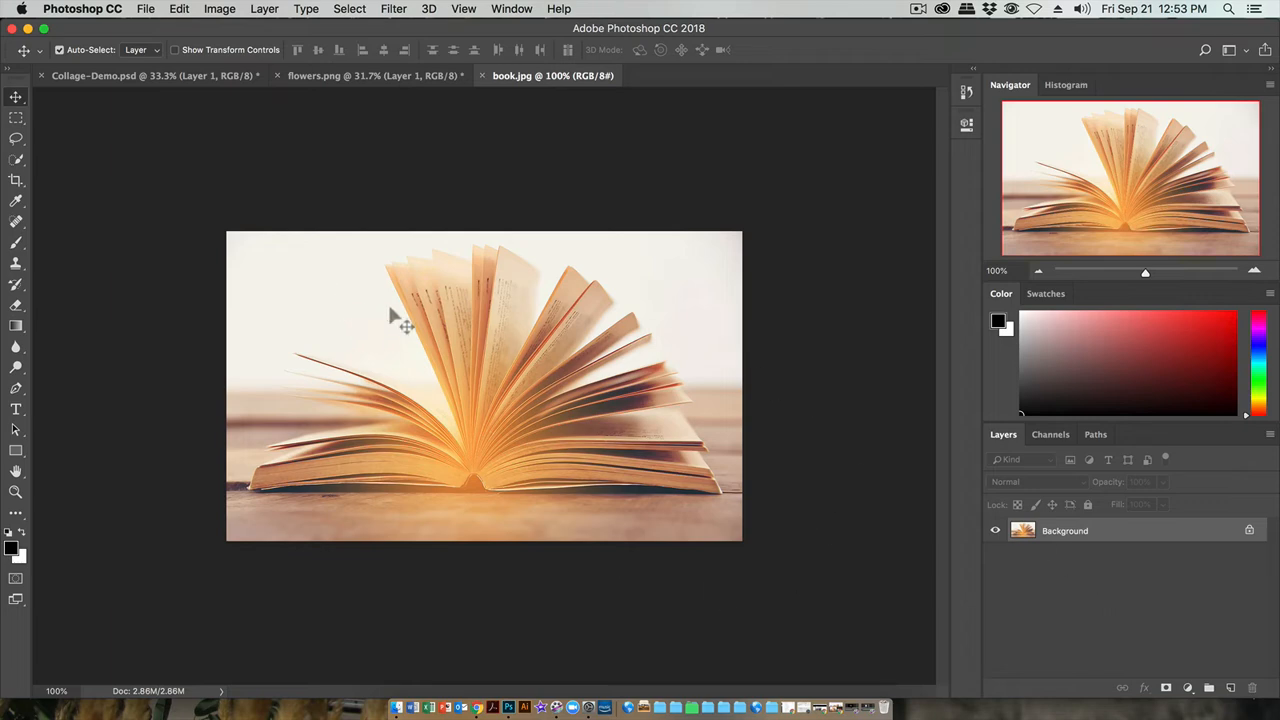
Step: Try to move the locked Background layer in book.jpg, declining the conversion to a normal layer each time
{"action": "left_click_drag", "start_coordinate": [390, 315], "coordinate": [480, 245]}
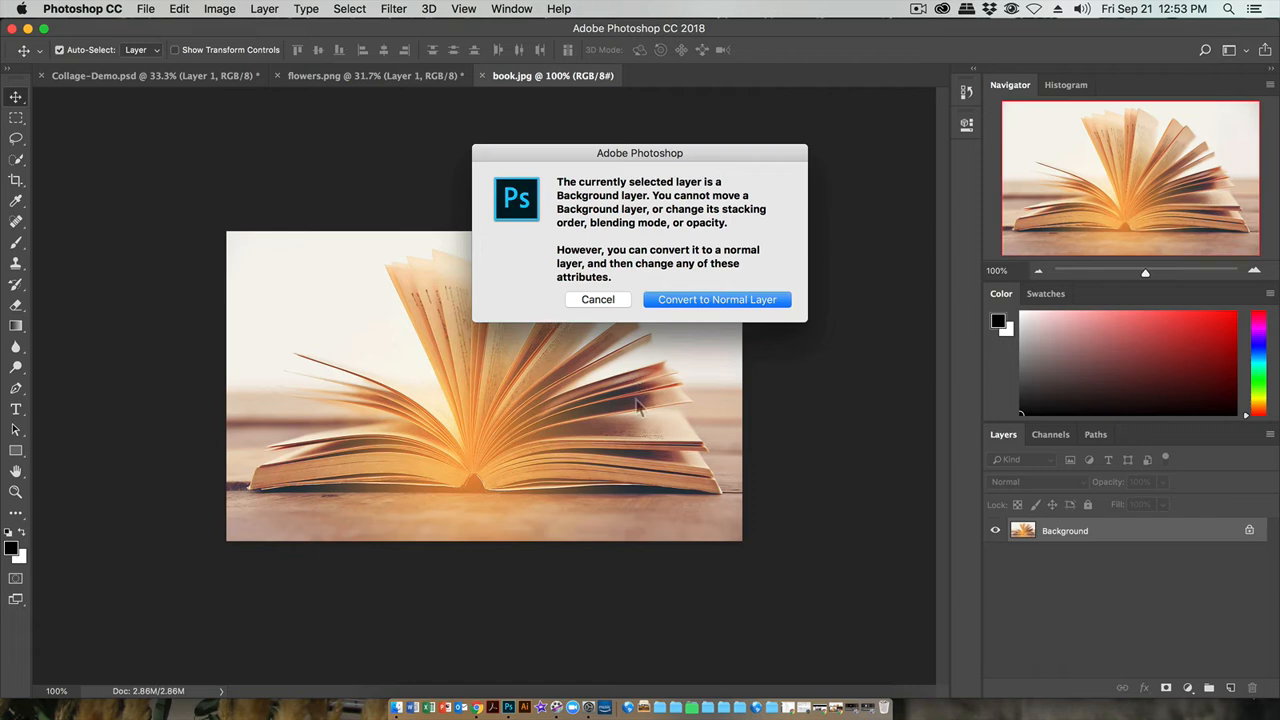
{"action": "left_click", "coordinate": [595, 301]}
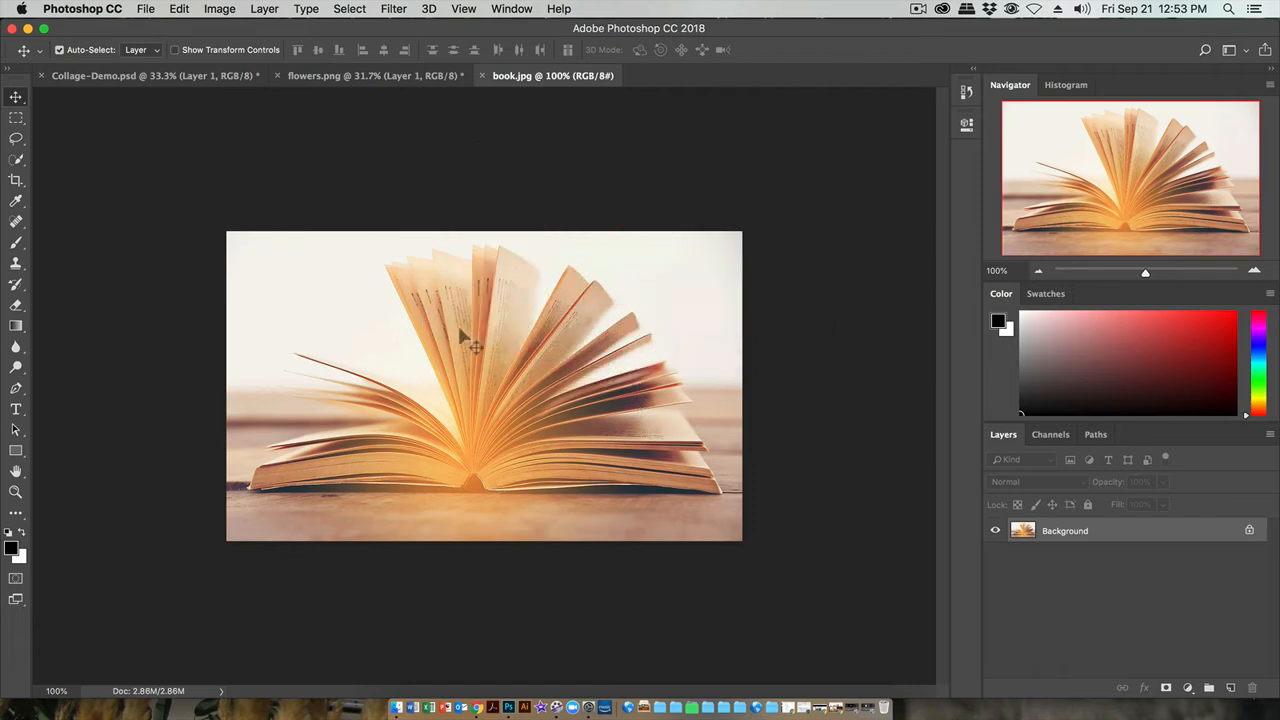
{"action": "left_click_drag", "start_coordinate": [514, 331], "coordinate": [437, 277]}
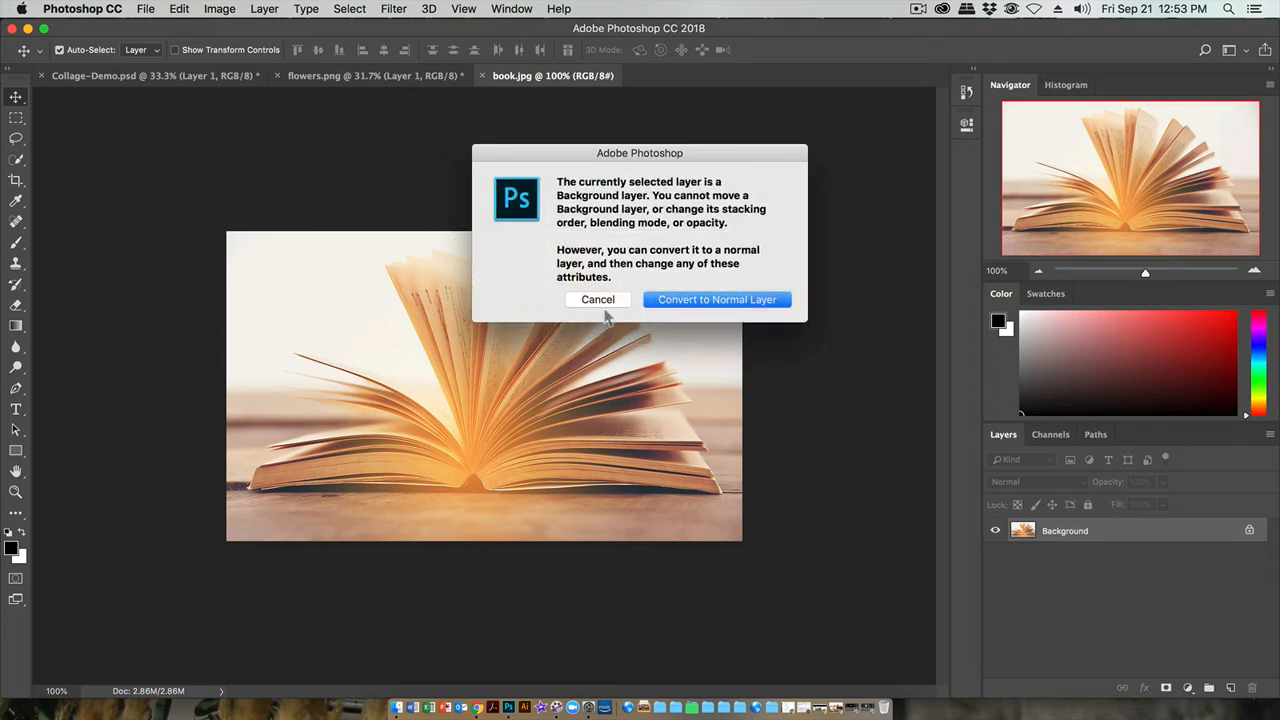
{"action": "left_click", "coordinate": [598, 300]}
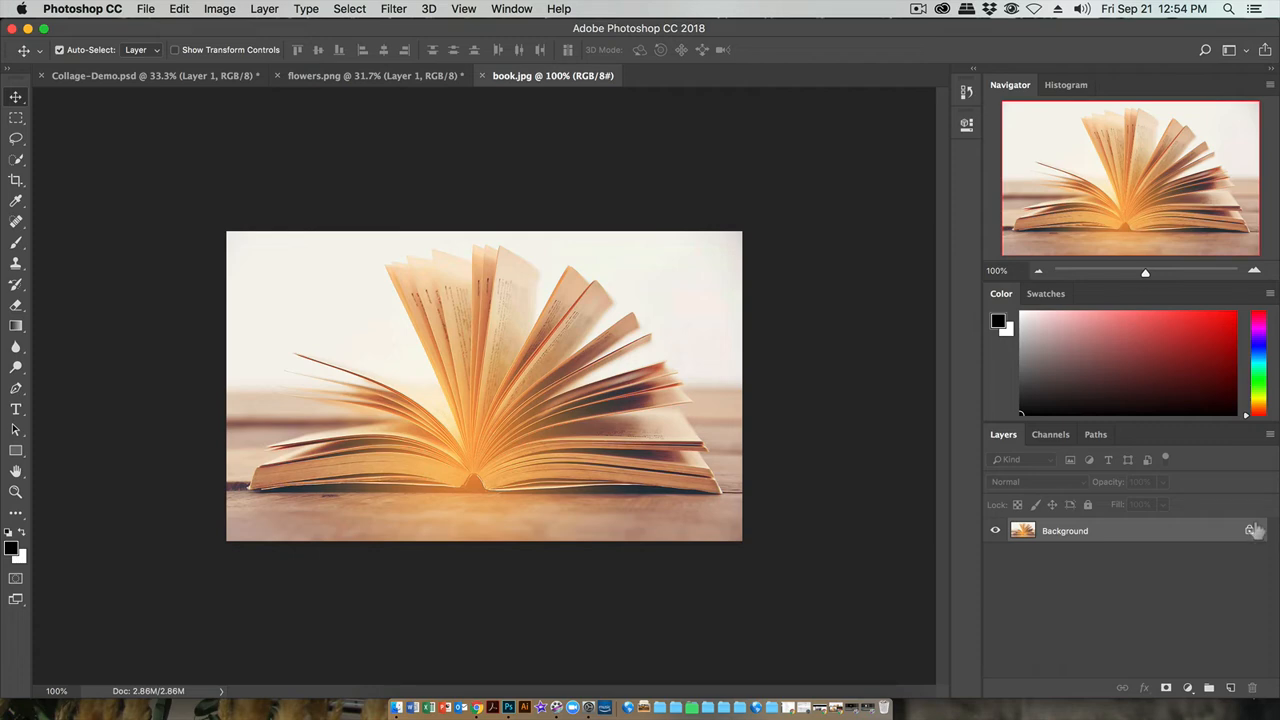
Step: Unlock the book.jpg Background layer, undo the unlock, and retry moving the locked layer without converting it
{"action": "left_click", "coordinate": [1248, 532]}
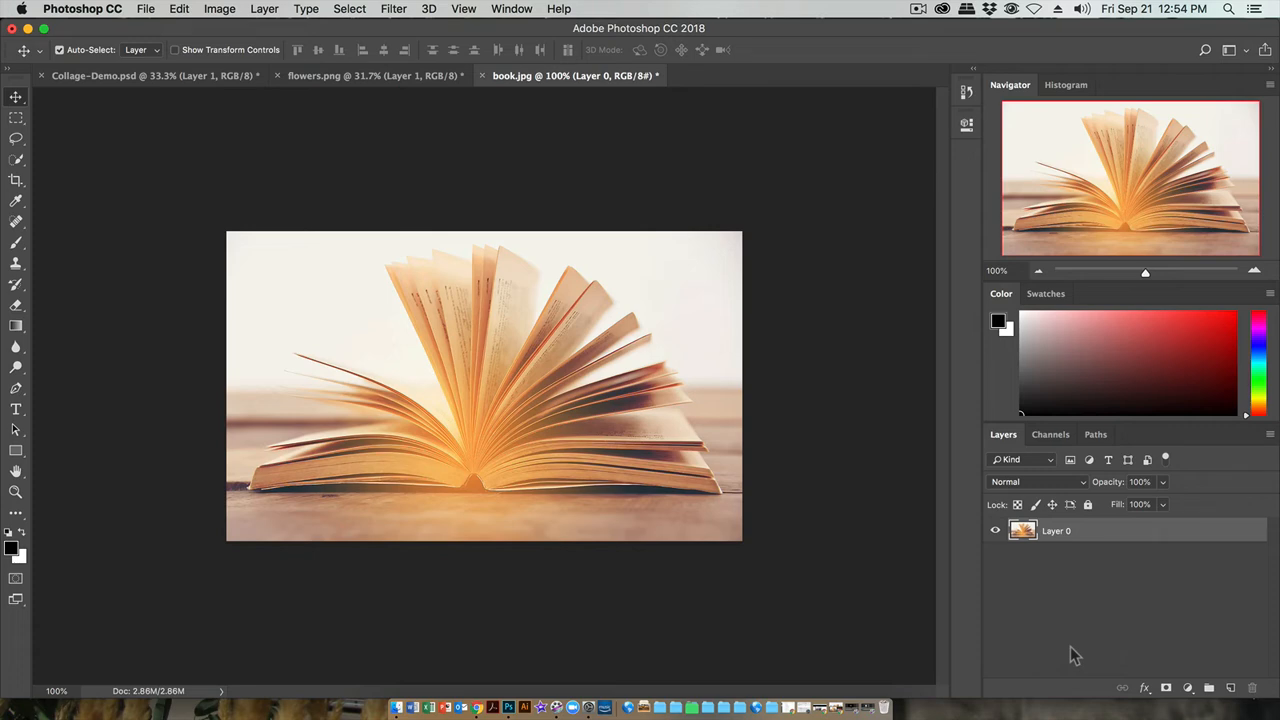
{"action": "key", "text": "super+z"}
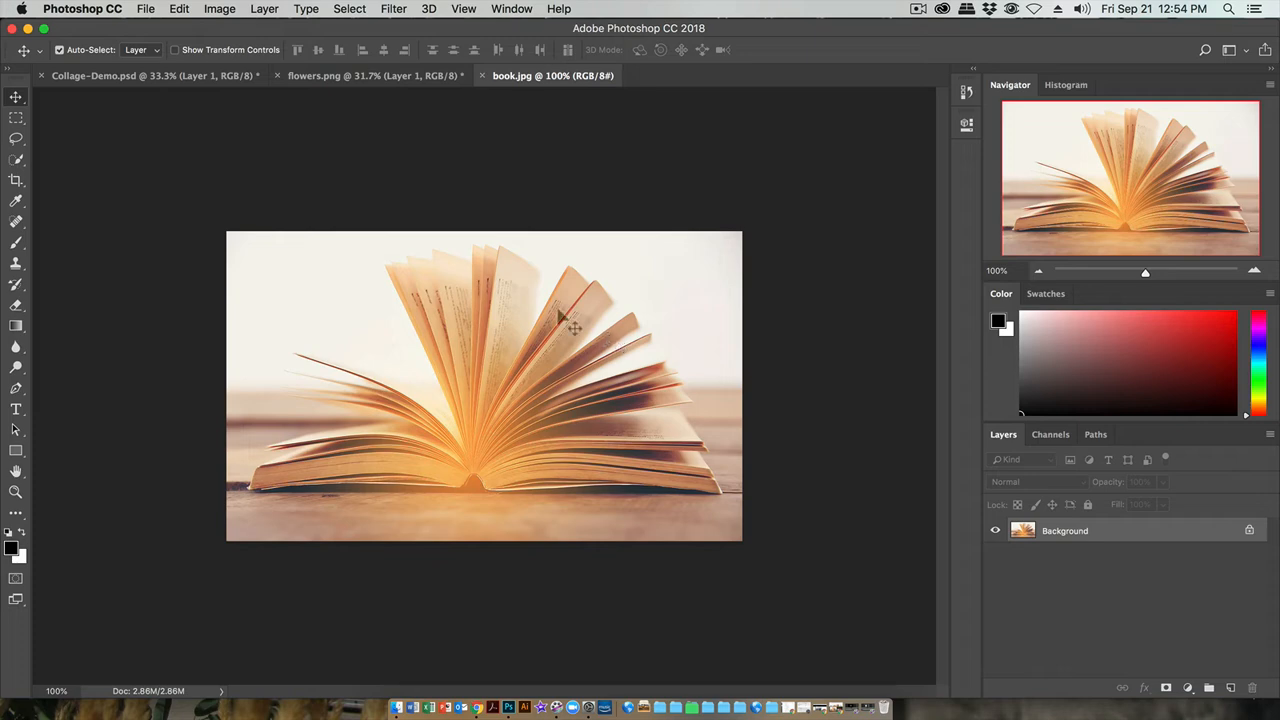
{"action": "left_click", "coordinate": [304, 256]}
{"action": "left_click_drag", "start_coordinate": [304, 256], "coordinate": [471, 373]}
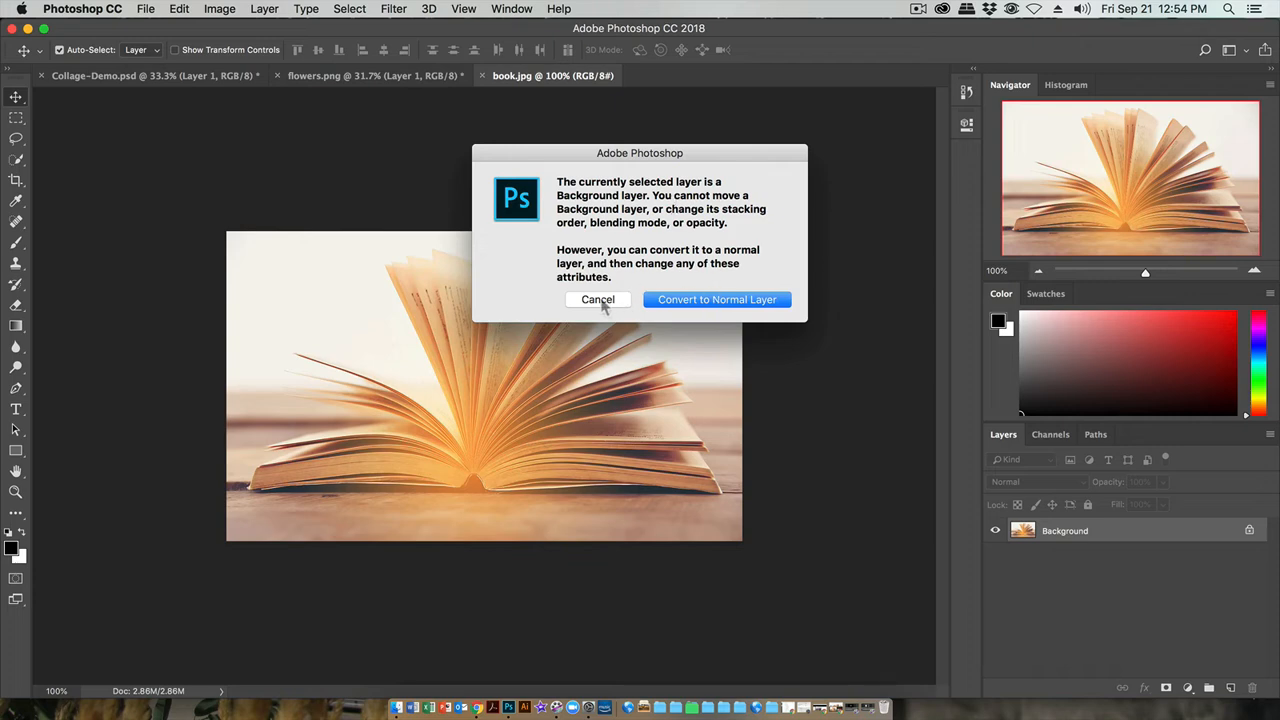
{"action": "left_click", "coordinate": [600, 300]}
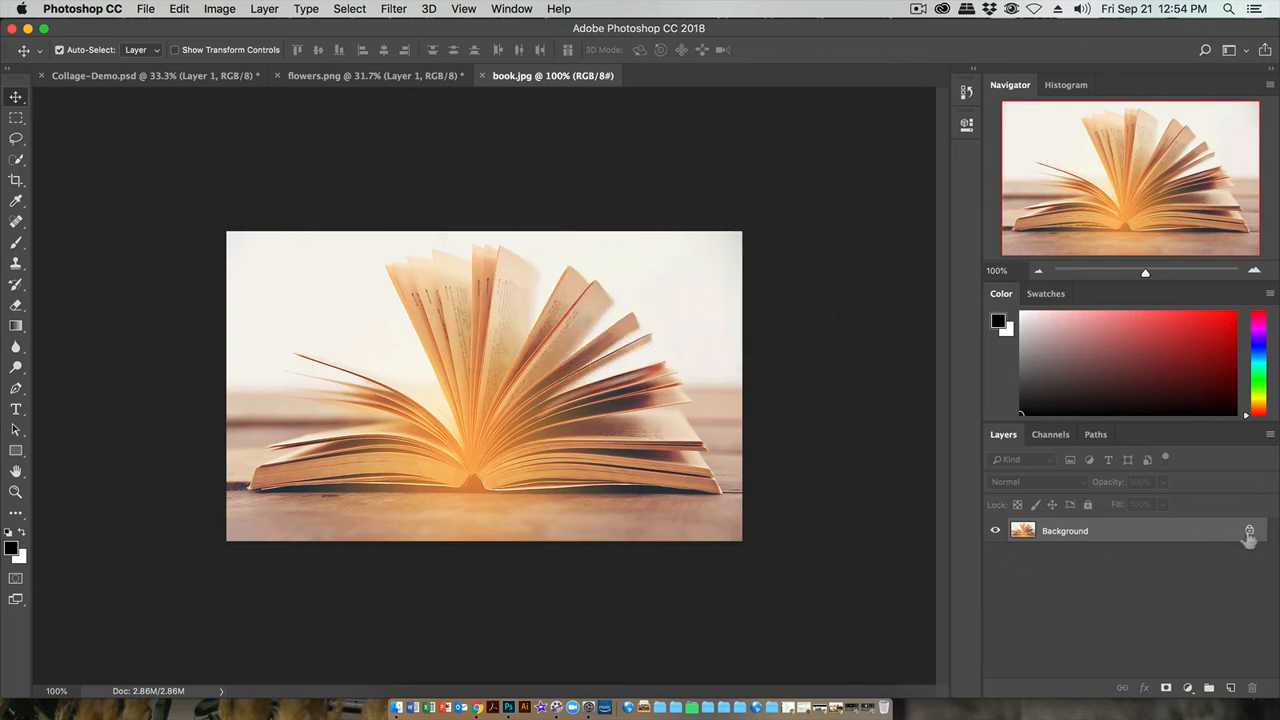
Step: Unlock the Background layer of book.jpg and try placing the book picture in Collage-Demo.psd, undoing the placement
{"action": "left_click", "coordinate": [1249, 532]}
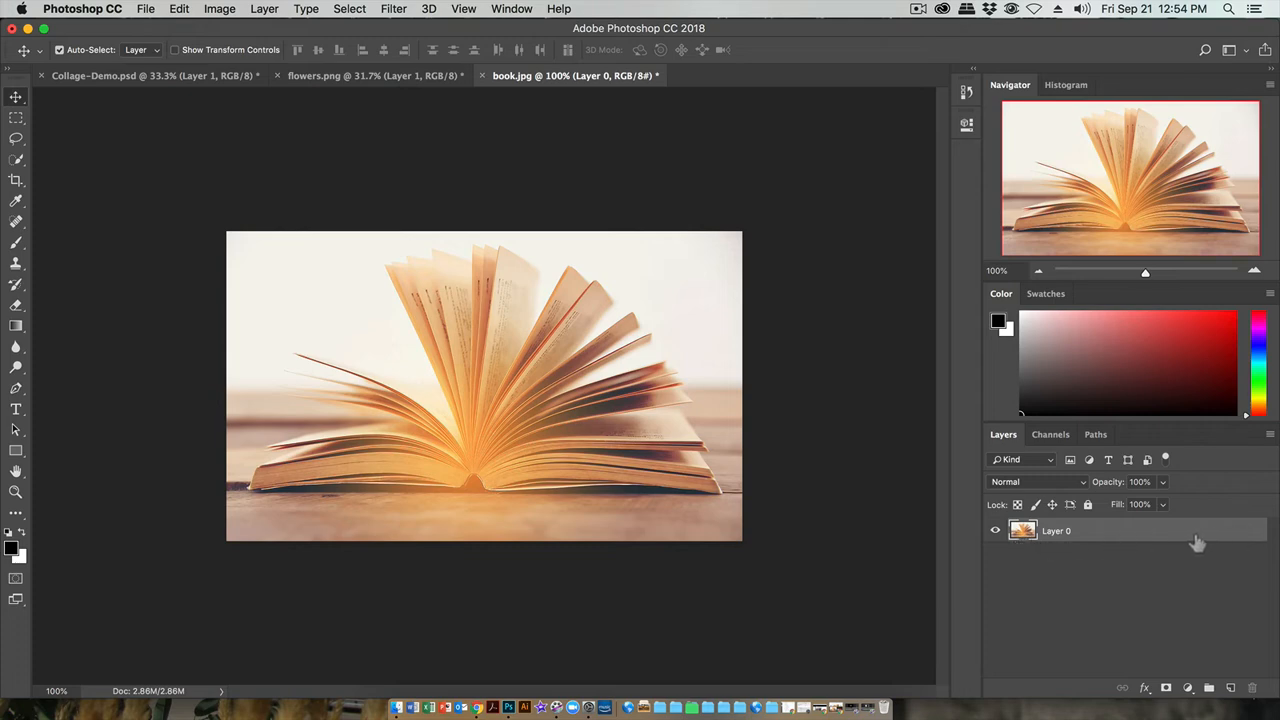
{"action": "left_click_drag", "start_coordinate": [331, 298], "coordinate": [576, 410]}
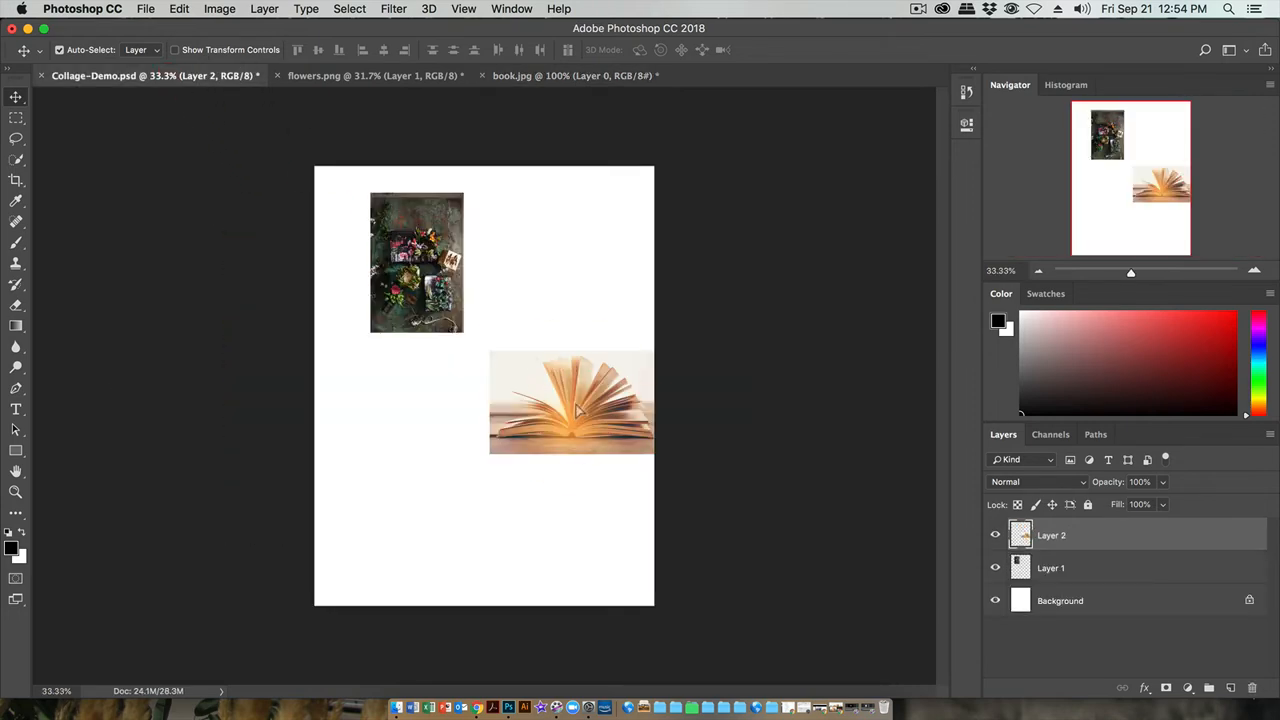
{"action": "key", "text": "super+z"}
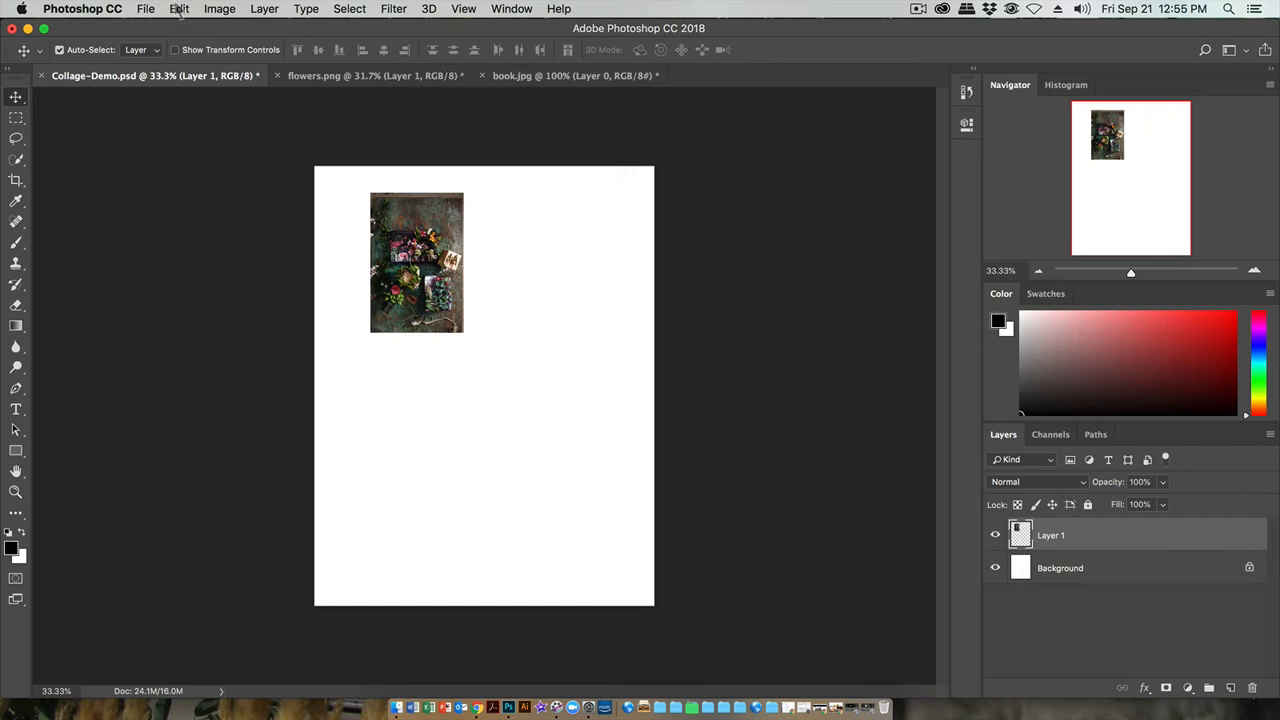
Step: Place the book picture below the flowers in Collage-Demo.psd, then undo and redo the placement
{"action": "left_click", "coordinate": [580, 75]}
{"action": "left_click_drag", "start_coordinate": [418, 265], "coordinate": [464, 414]}
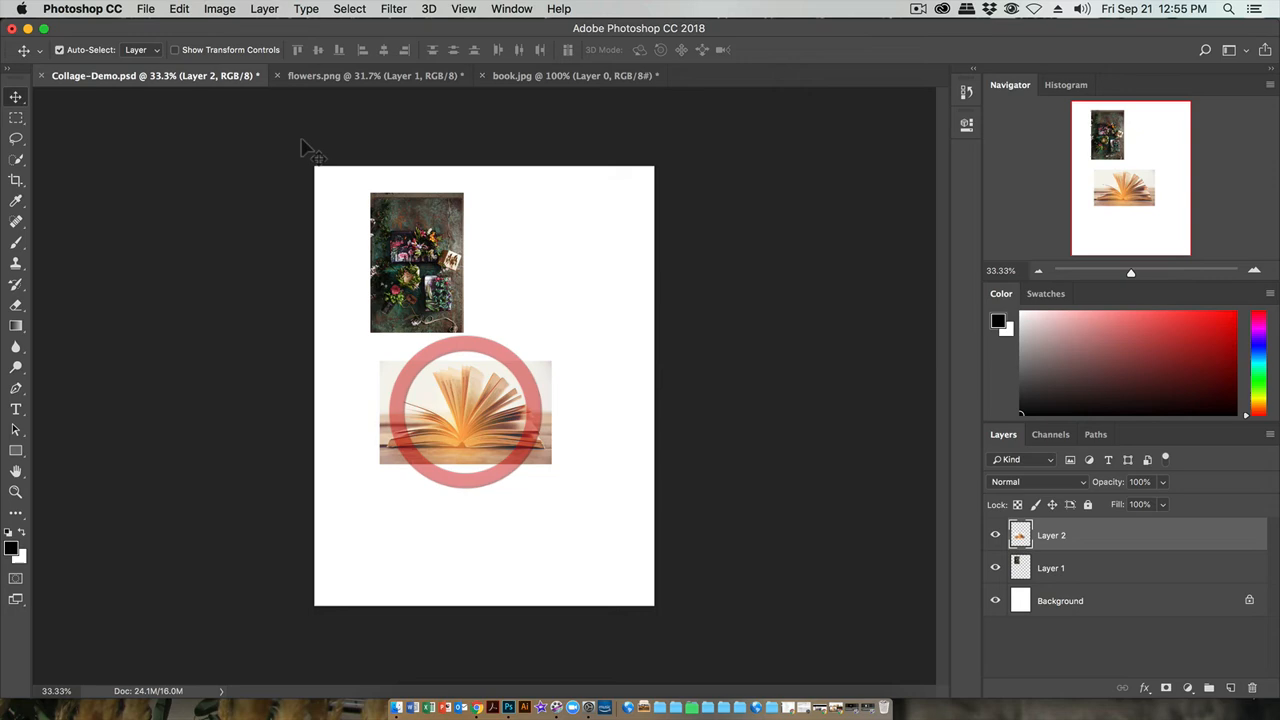
{"action": "left_click", "coordinate": [181, 12]}
{"action": "left_click", "coordinate": [183, 28]}
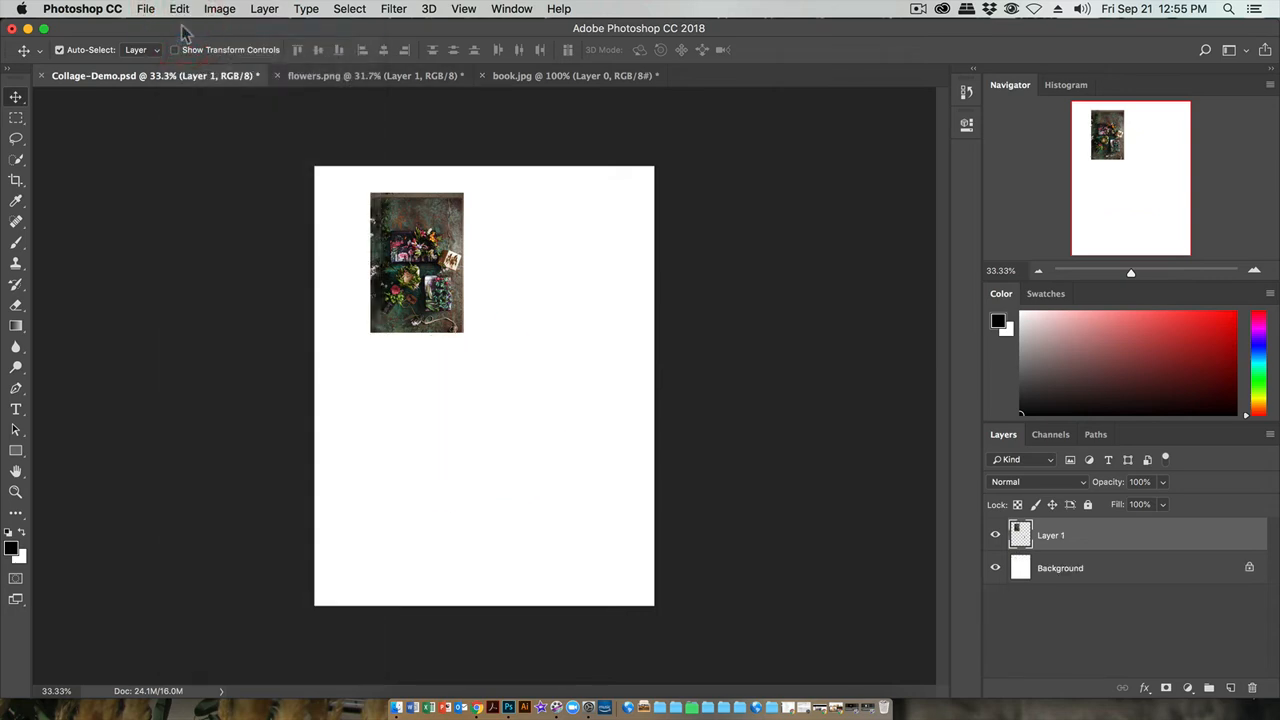
{"action": "left_click", "coordinate": [179, 10]}
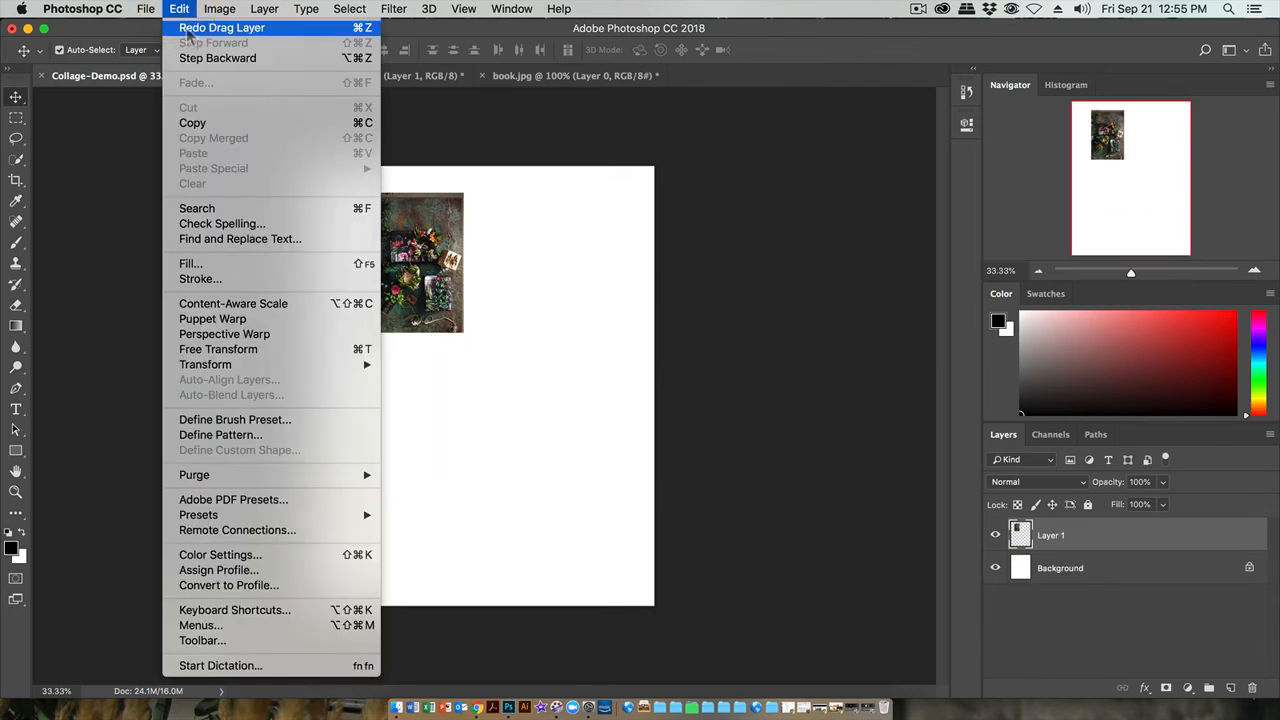
{"action": "left_click", "coordinate": [187, 29]}
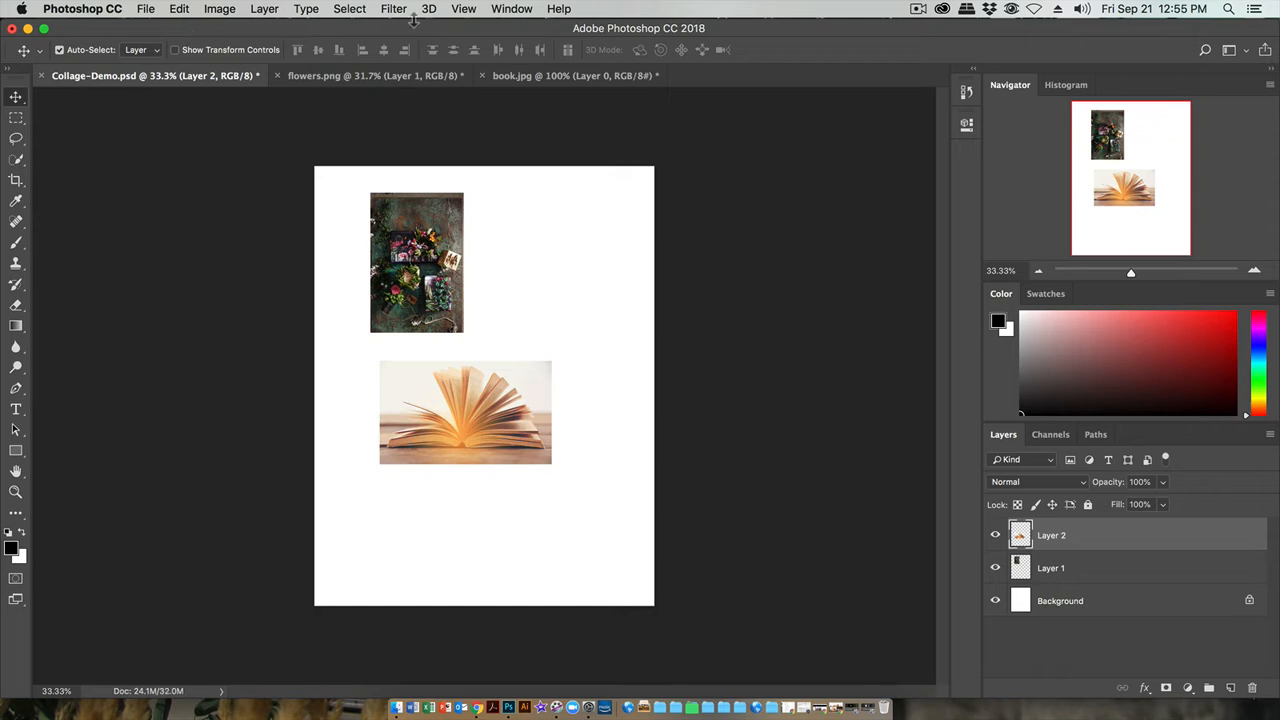
Step: Show the History of Collage-Demo.psd and enlarge its display to examine the full list of recorded states
{"action": "left_click", "coordinate": [508, 10]}
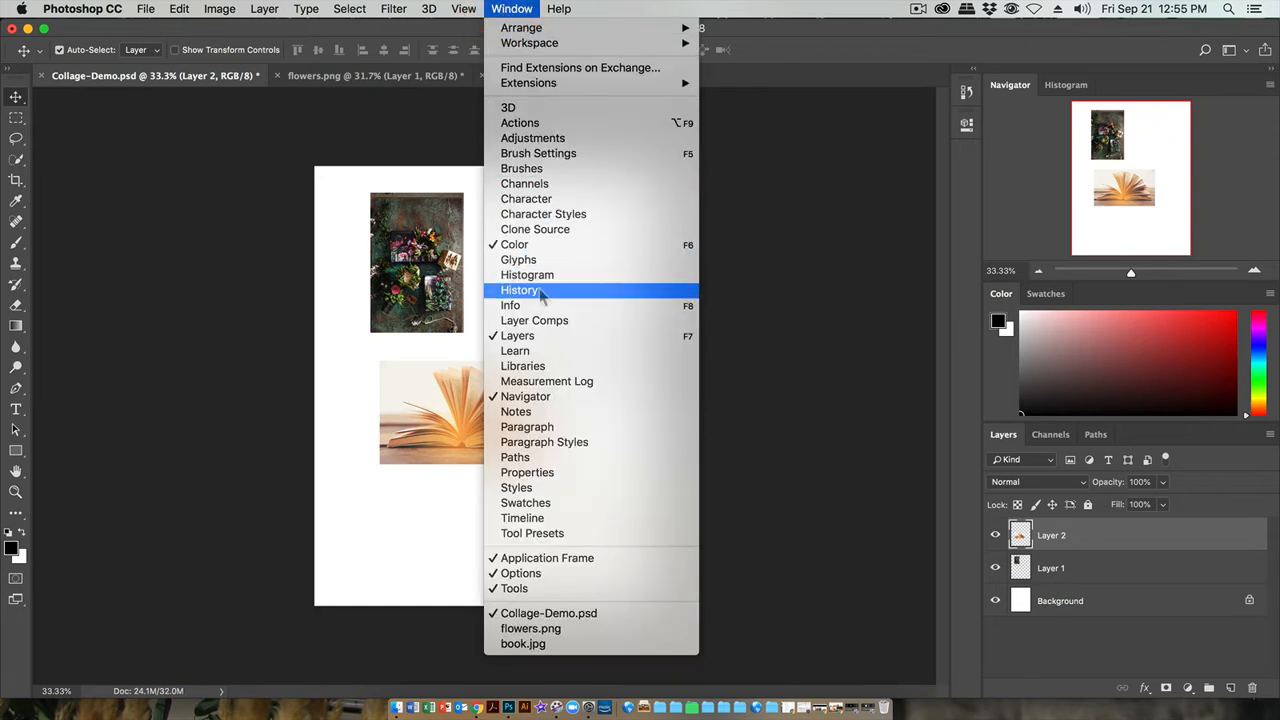
{"action": "left_click", "coordinate": [540, 290]}
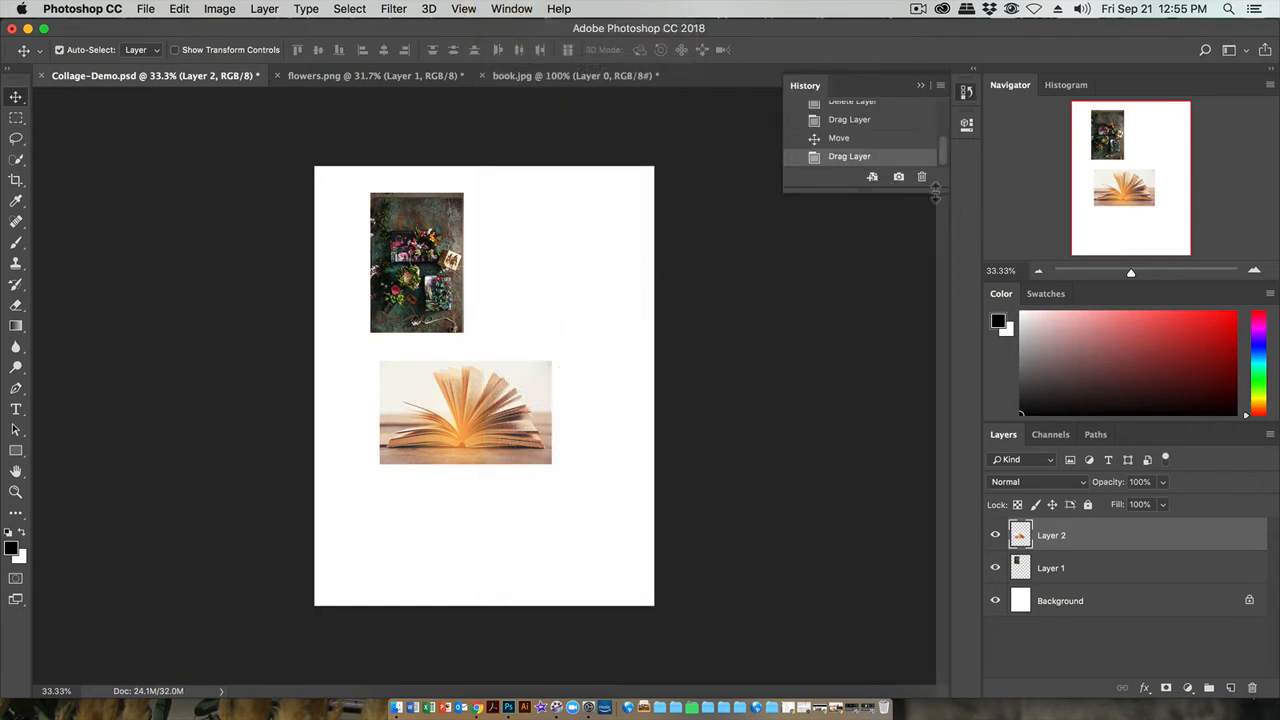
{"action": "left_click_drag", "start_coordinate": [937, 191], "coordinate": [960, 360]}
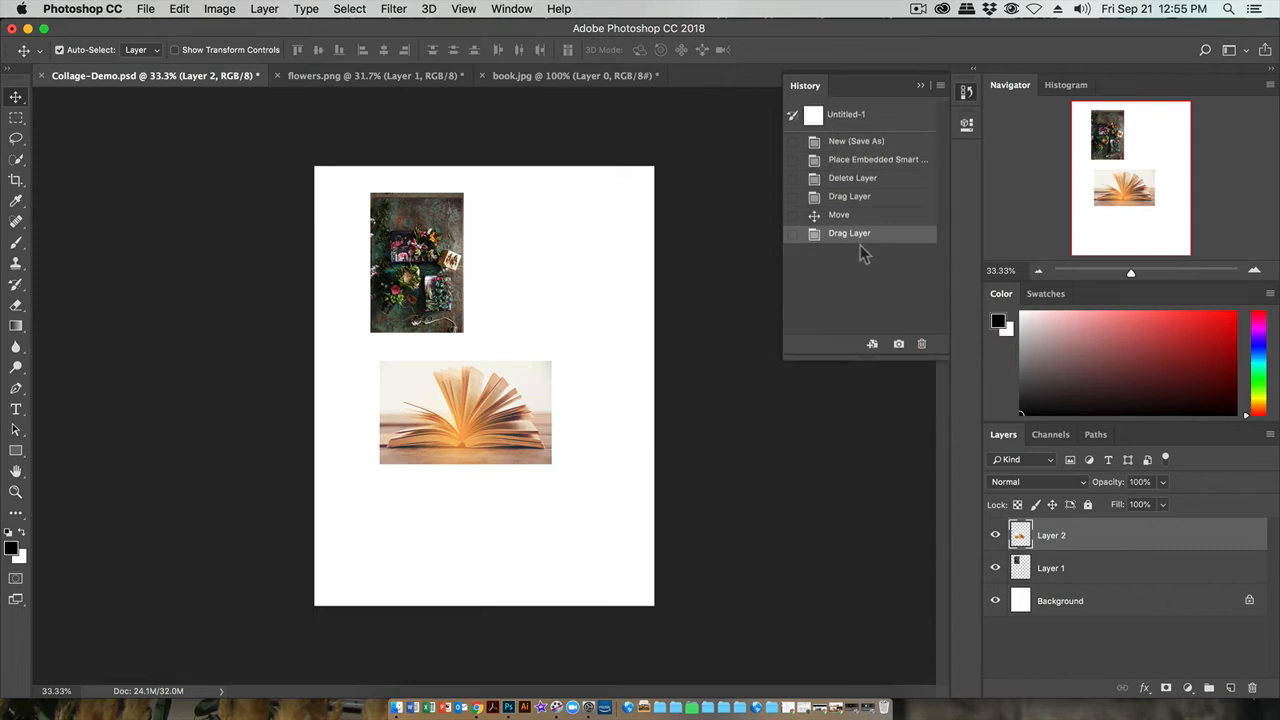
Step: Step through the collage's earlier history states and revert the document to the Move state
{"action": "left_click", "coordinate": [848, 178]}
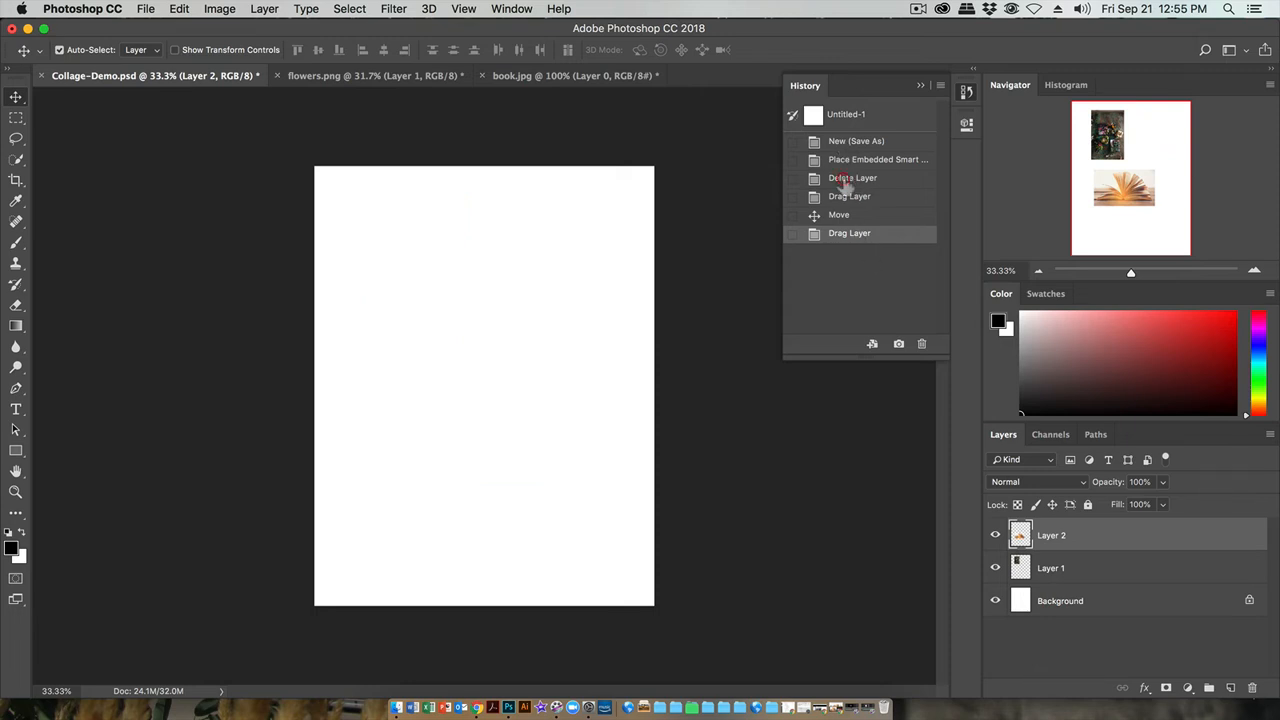
{"action": "left_click", "coordinate": [852, 160]}
{"action": "left_click", "coordinate": [848, 233]}
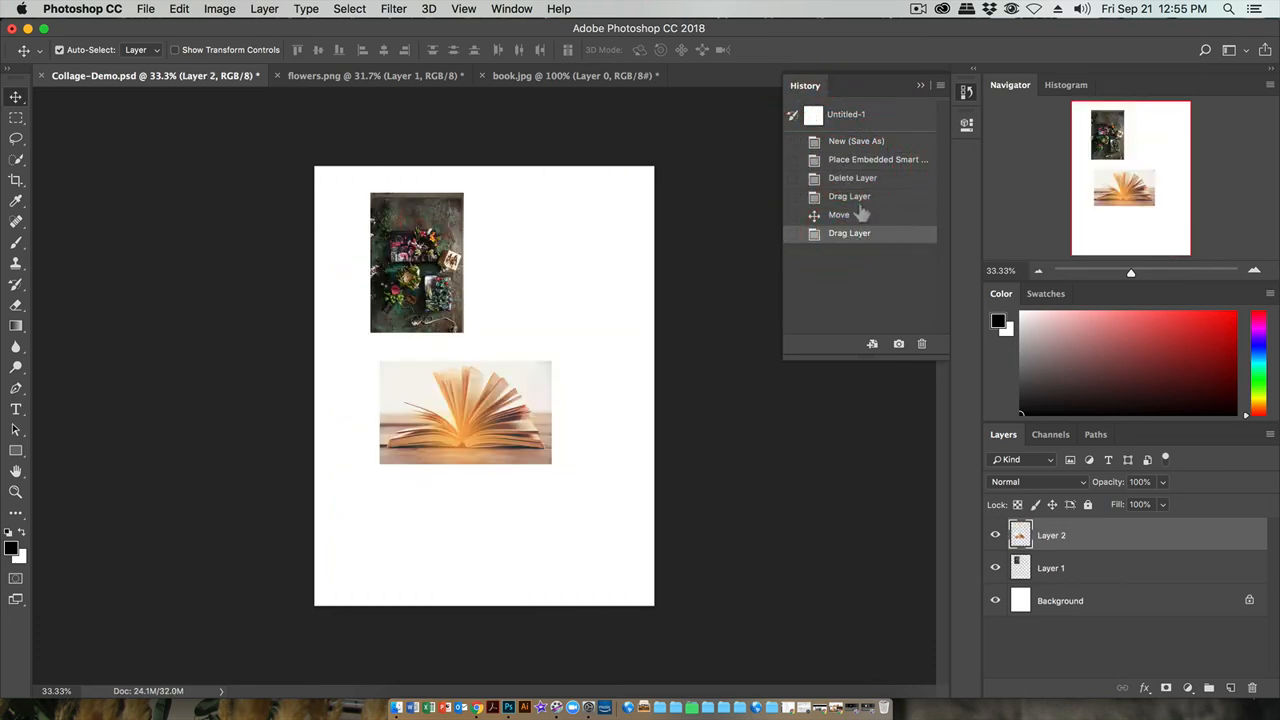
{"action": "left_click", "coordinate": [855, 198]}
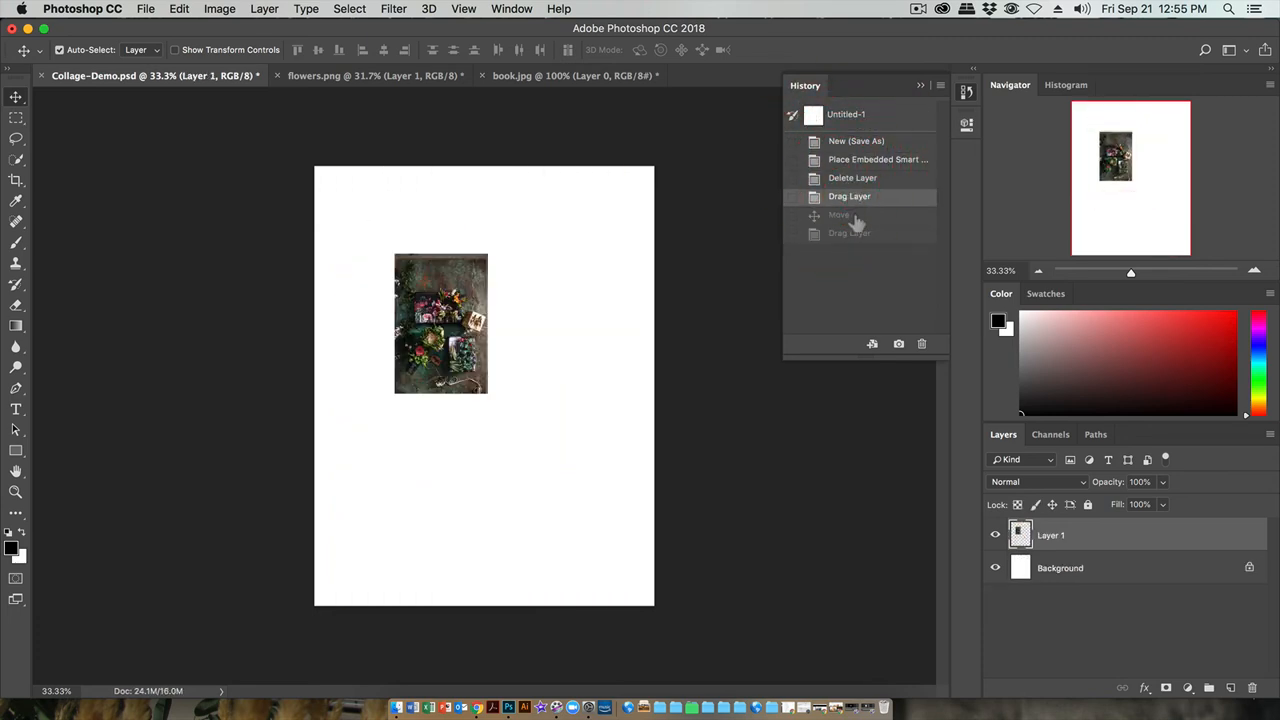
{"action": "left_click", "coordinate": [852, 216]}
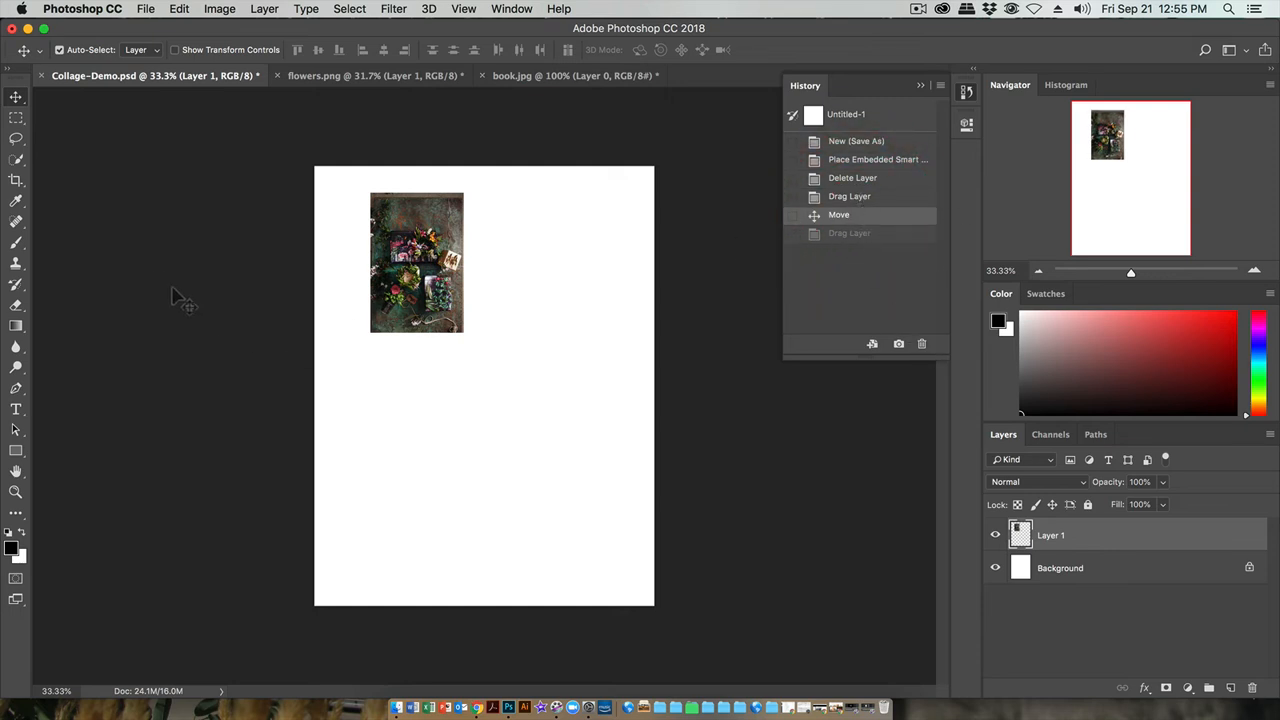
Step: Draw a freehand Lasso selection over the flowers picture and deselect it
{"action": "left_click", "coordinate": [15, 140]}
{"action": "mouse_move", "coordinate": [408, 268]}
{"action": "left_mouse_down"}
{"action": "mouse_move", "coordinate": [449, 222]}
{"action": "mouse_move", "coordinate": [461, 307]}
{"action": "left_mouse_up"}
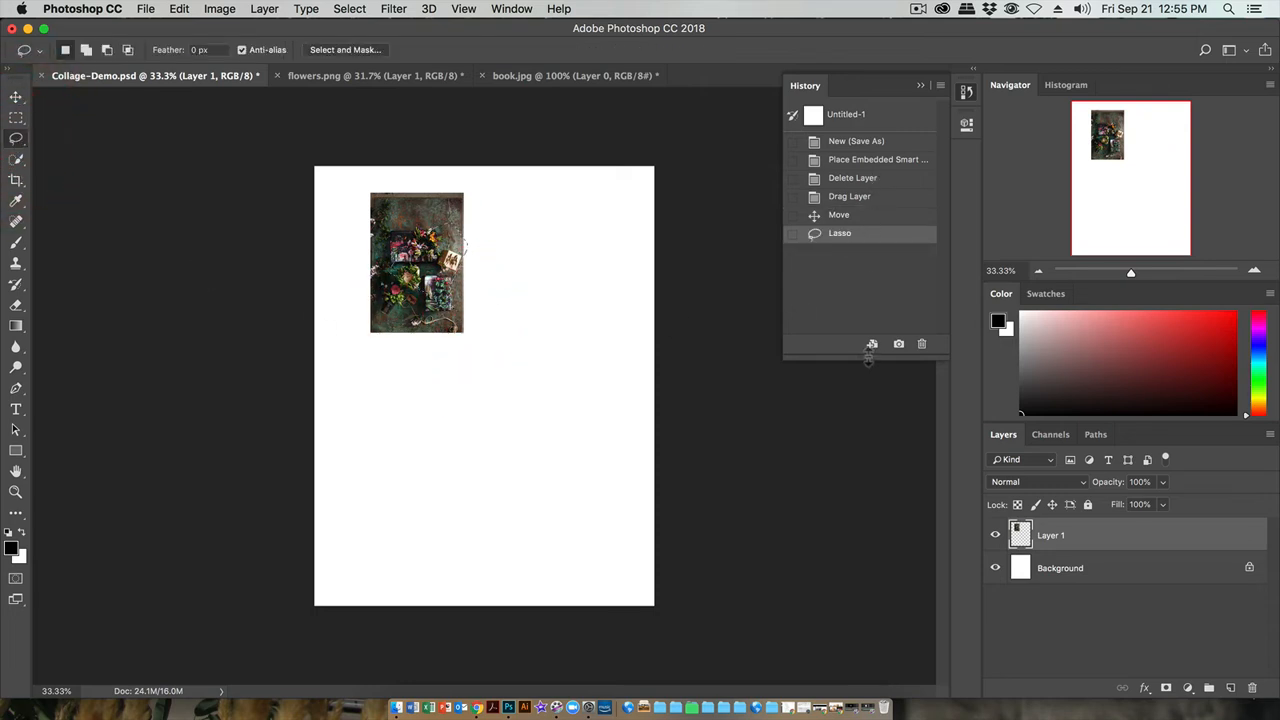
{"action": "key", "text": "super+d"}
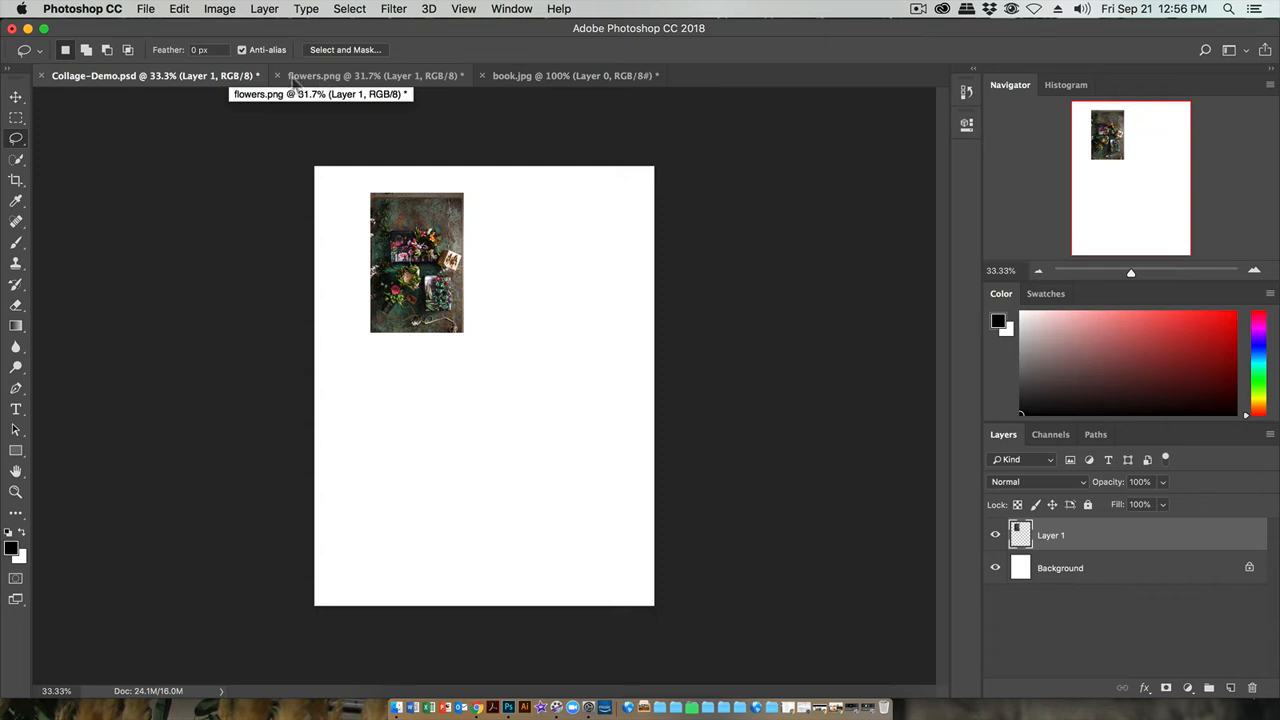
Step: Close flowers.png without saving its changes and activate the Move tool in the collage document
{"action": "left_click", "coordinate": [277, 76]}
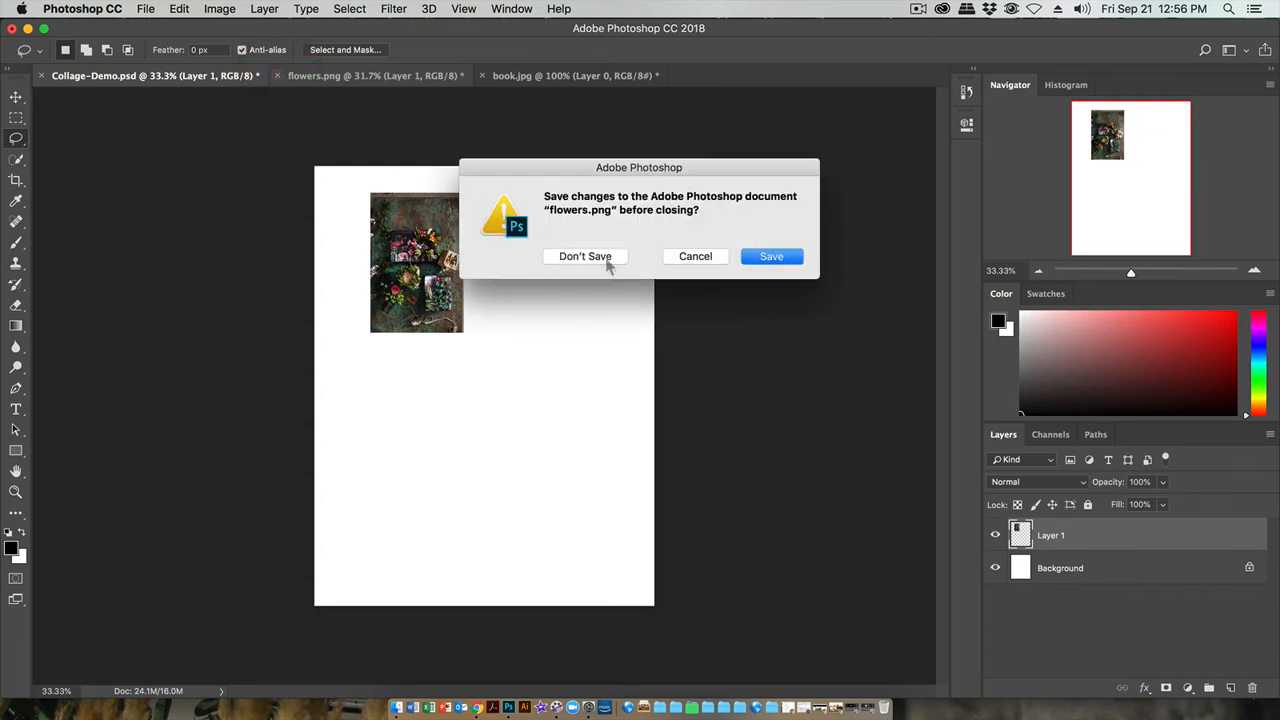
{"action": "left_click", "coordinate": [604, 257]}
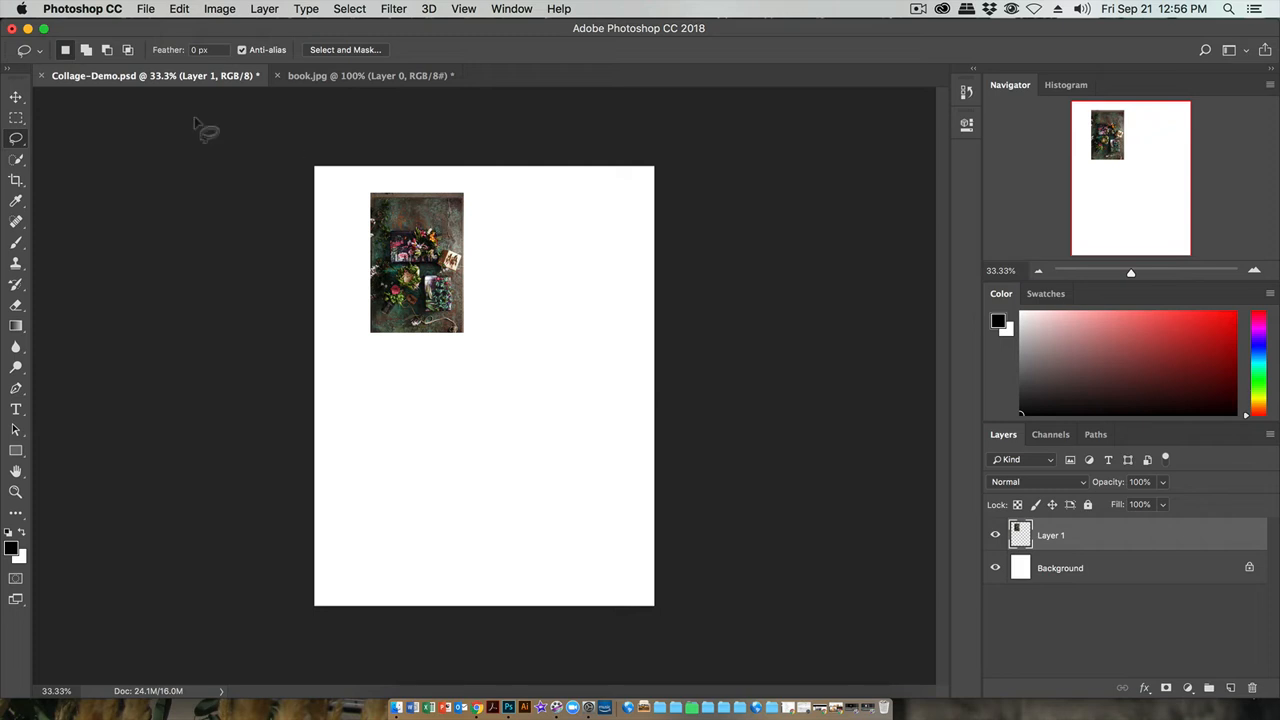
{"action": "left_click", "coordinate": [17, 97]}
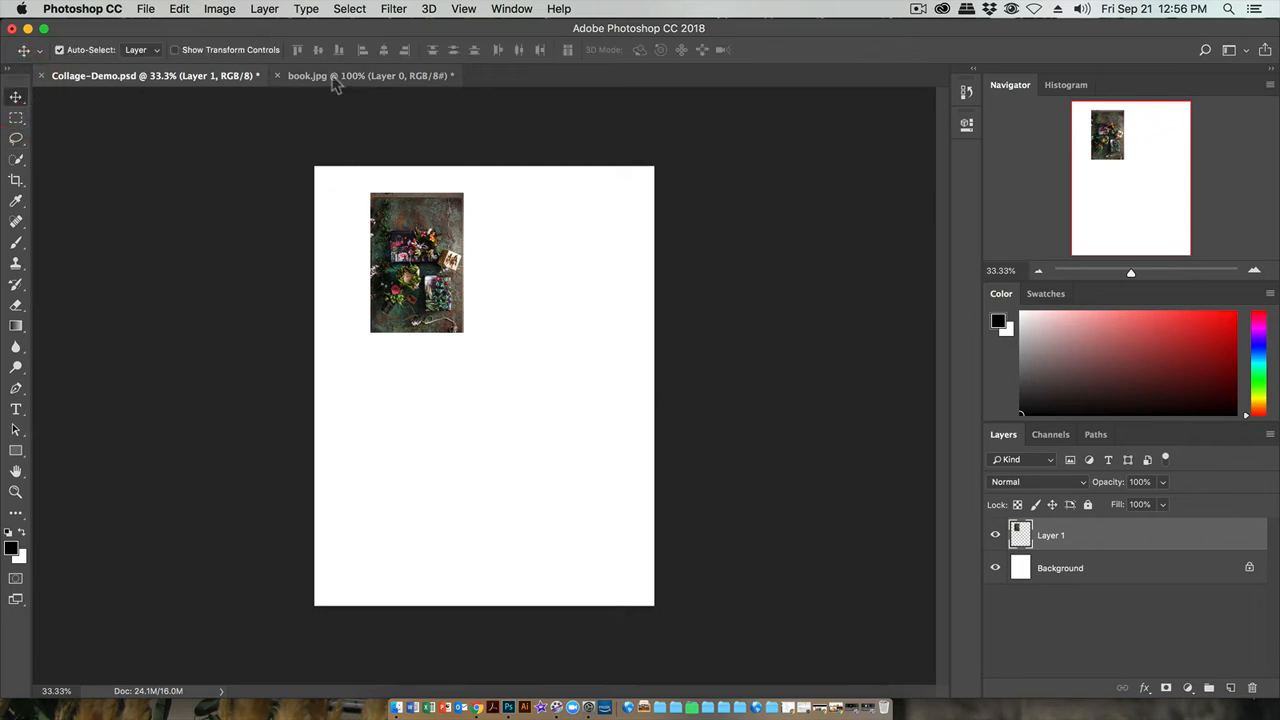
Step: Activate the Rectangular Marquee tool and open acrobats.jpg from the C to V folder in Photoshop
{"action": "left_click", "coordinate": [24, 118]}
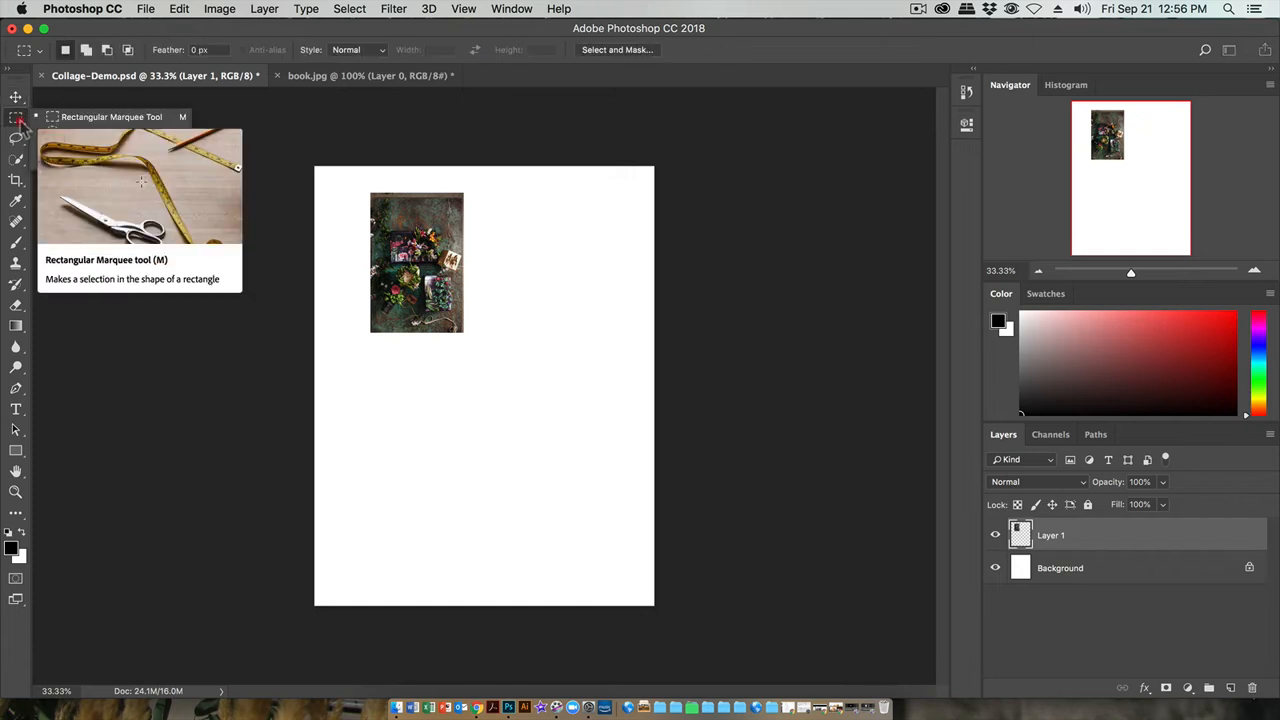
{"action": "left_click", "coordinate": [22, 119]}
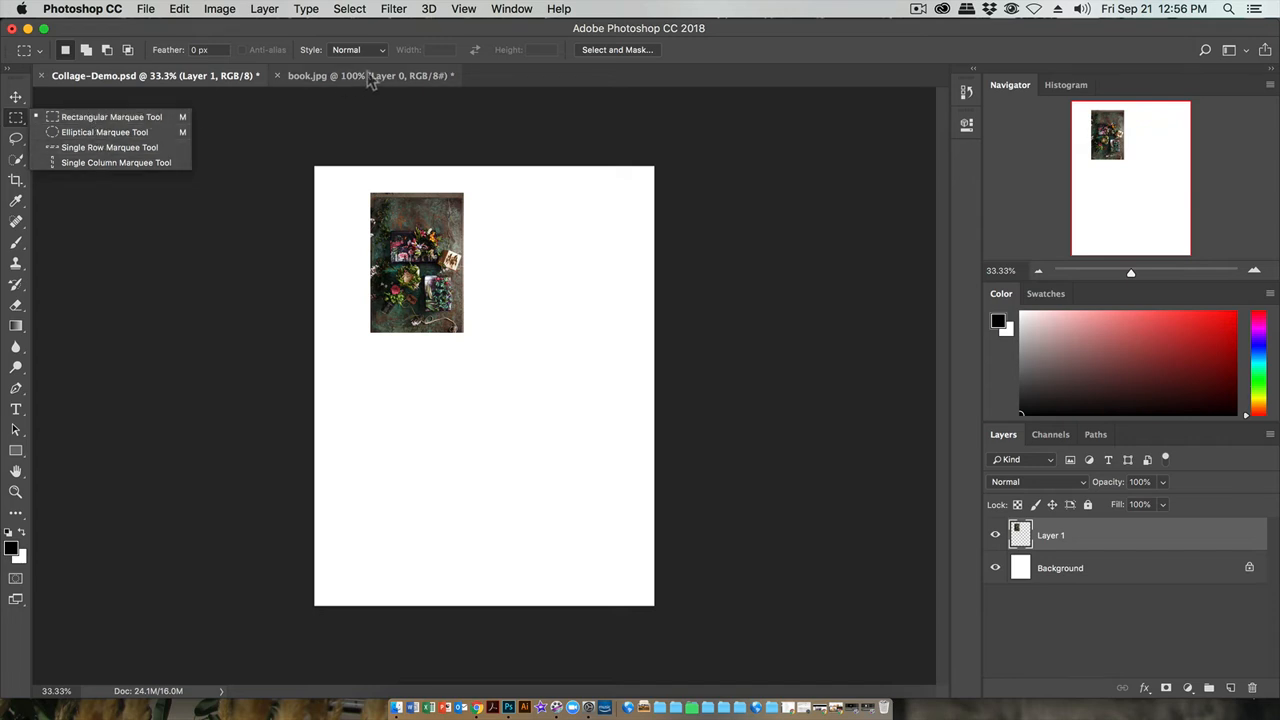
{"action": "left_click", "coordinate": [368, 80]}
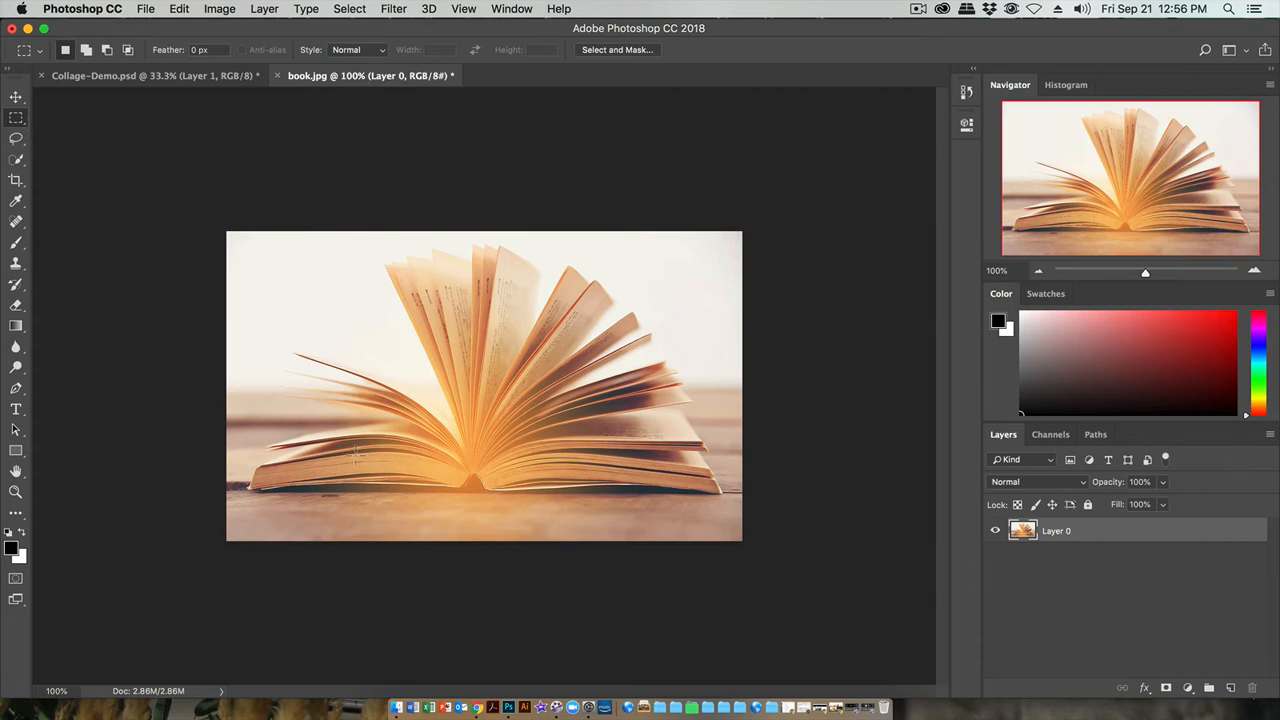
{"action": "left_click", "coordinate": [396, 707]}
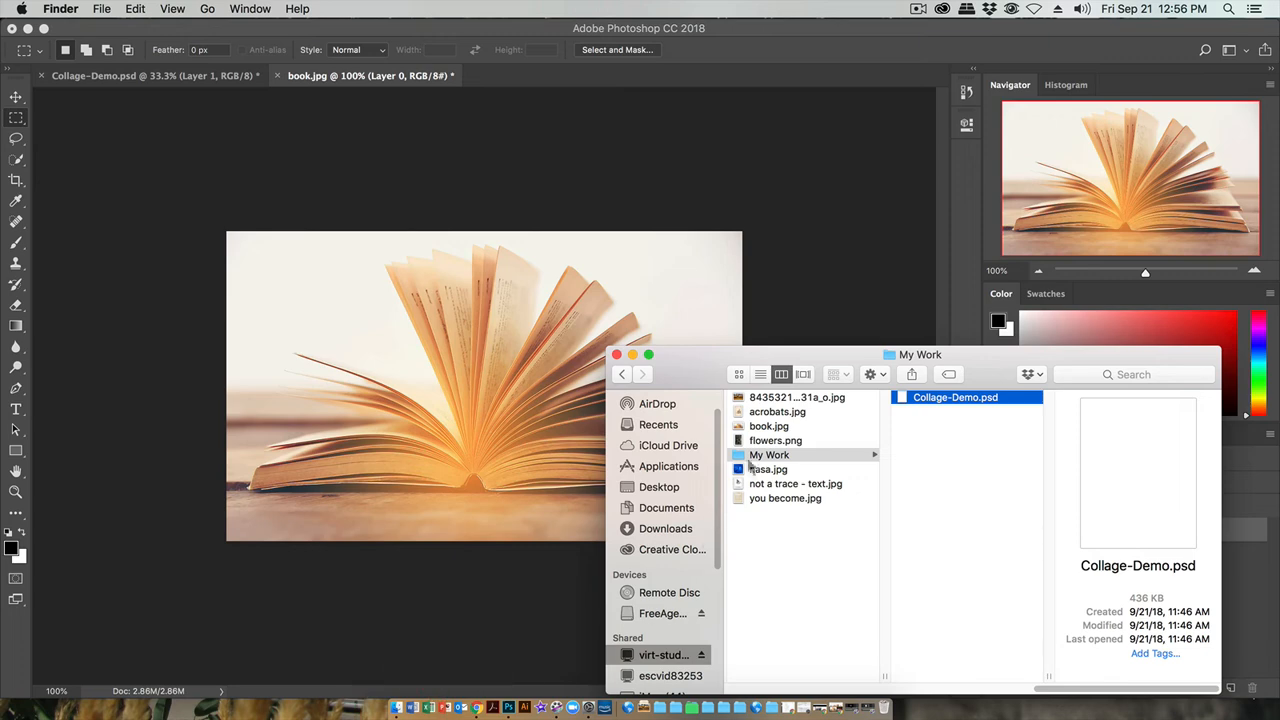
{"action": "left_click", "coordinate": [760, 413]}
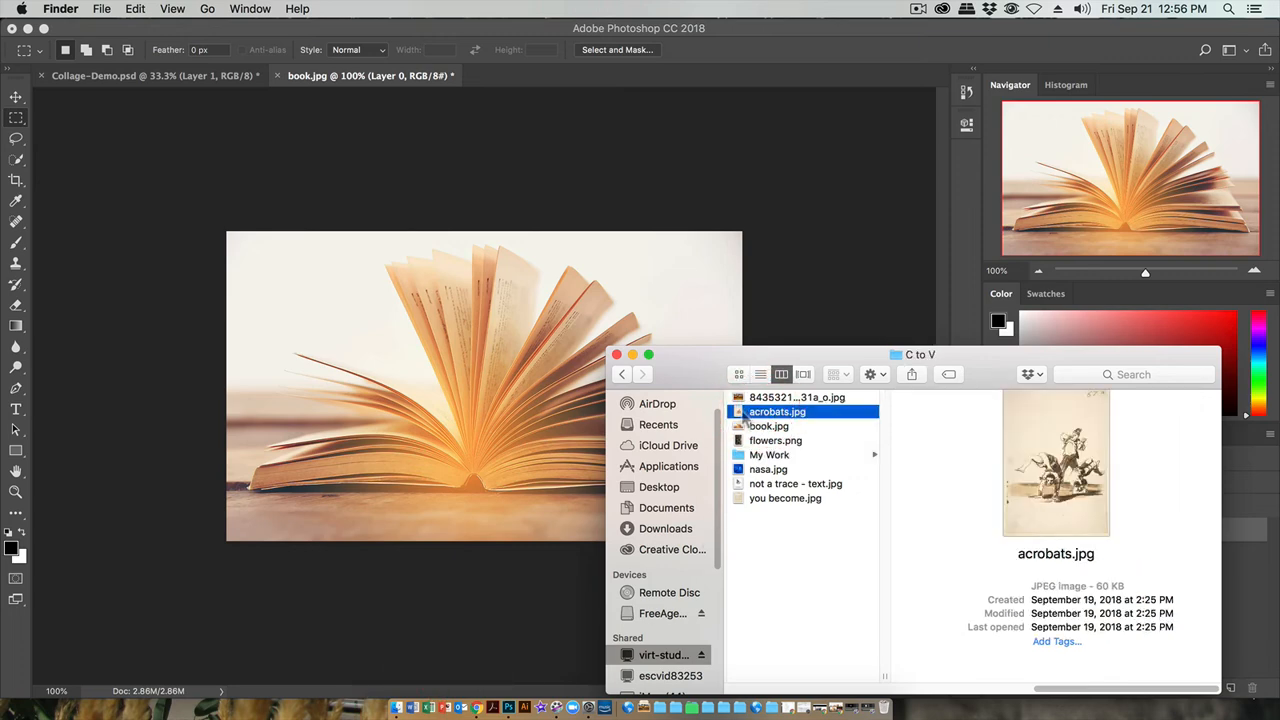
{"action": "left_click_drag", "start_coordinate": [742, 418], "coordinate": [508, 707]}
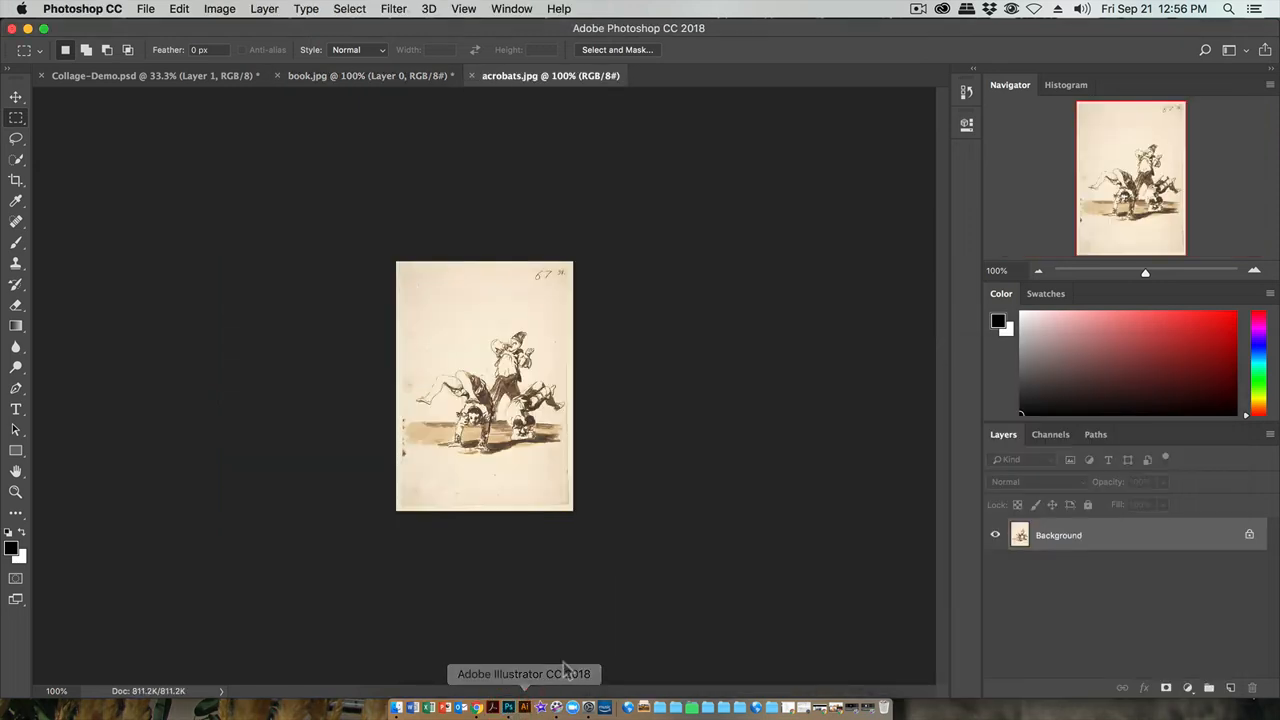
Step: Draw a square Rectangular Marquee selection of about 2.5 in around the three figures in acrobats.jpg
{"action": "key", "text": "super+plus"}
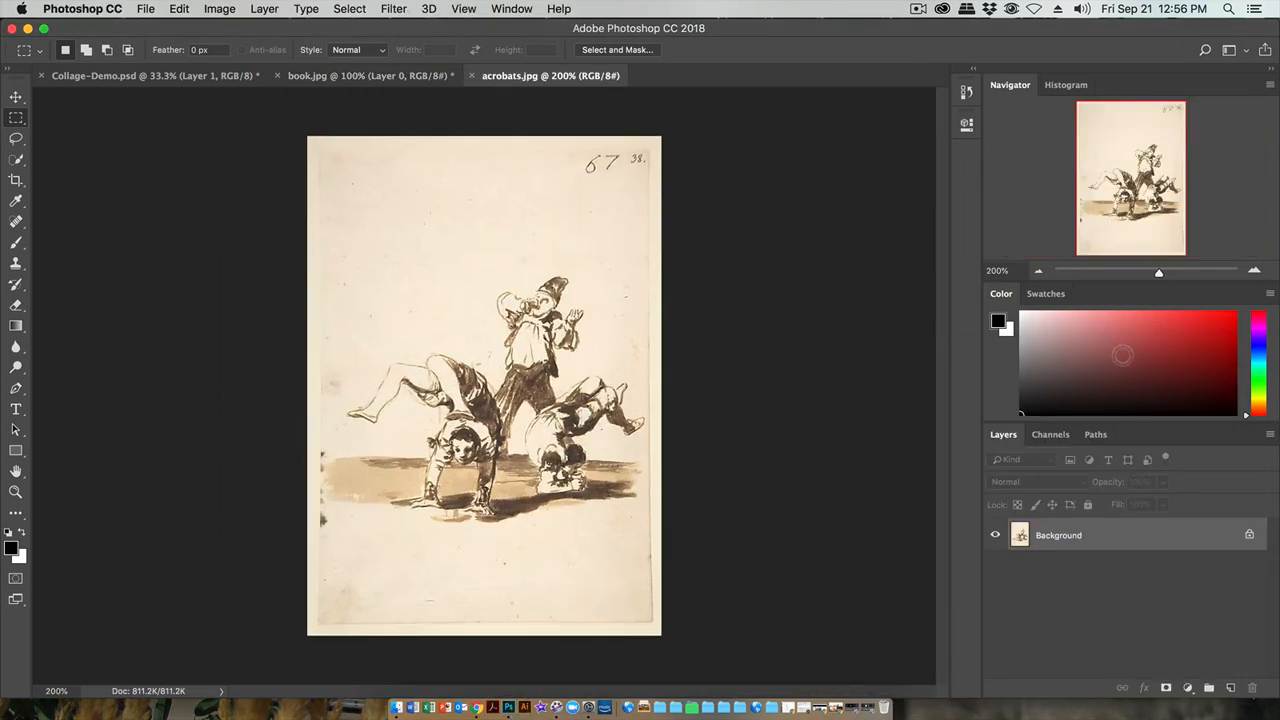
{"action": "key", "text": "super+plus"}
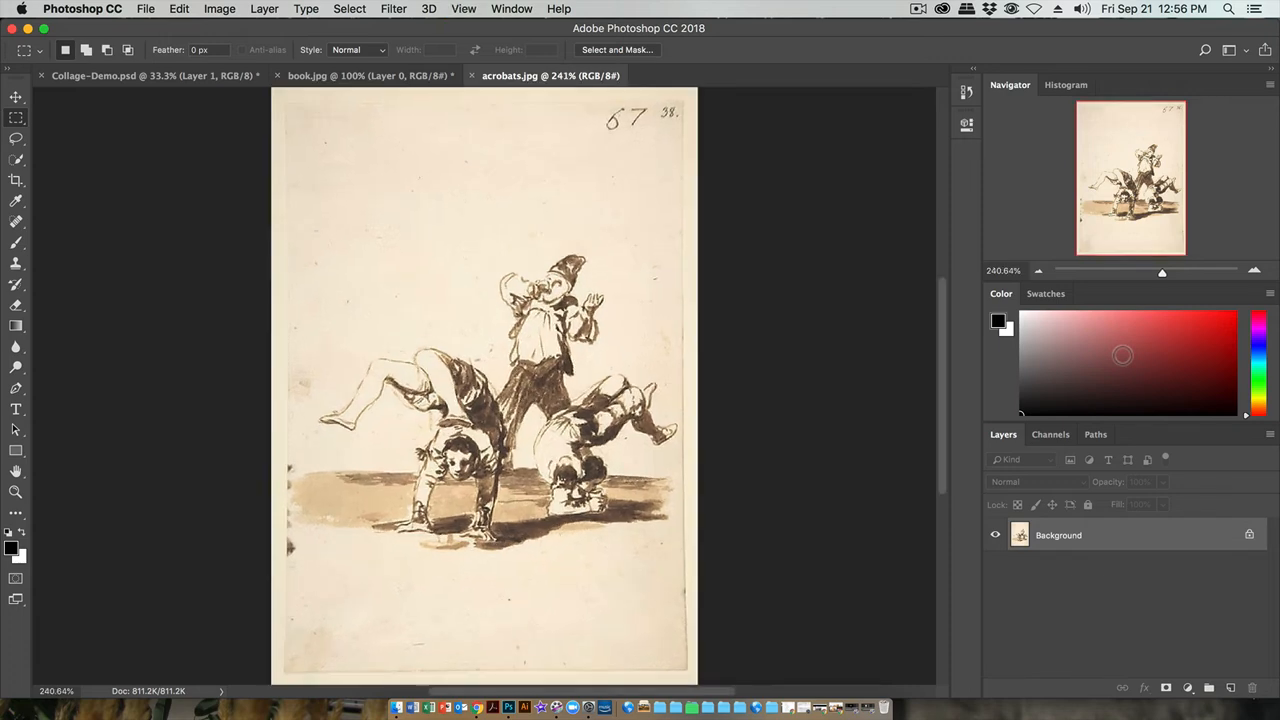
{"action": "left_click", "coordinate": [1038, 271]}
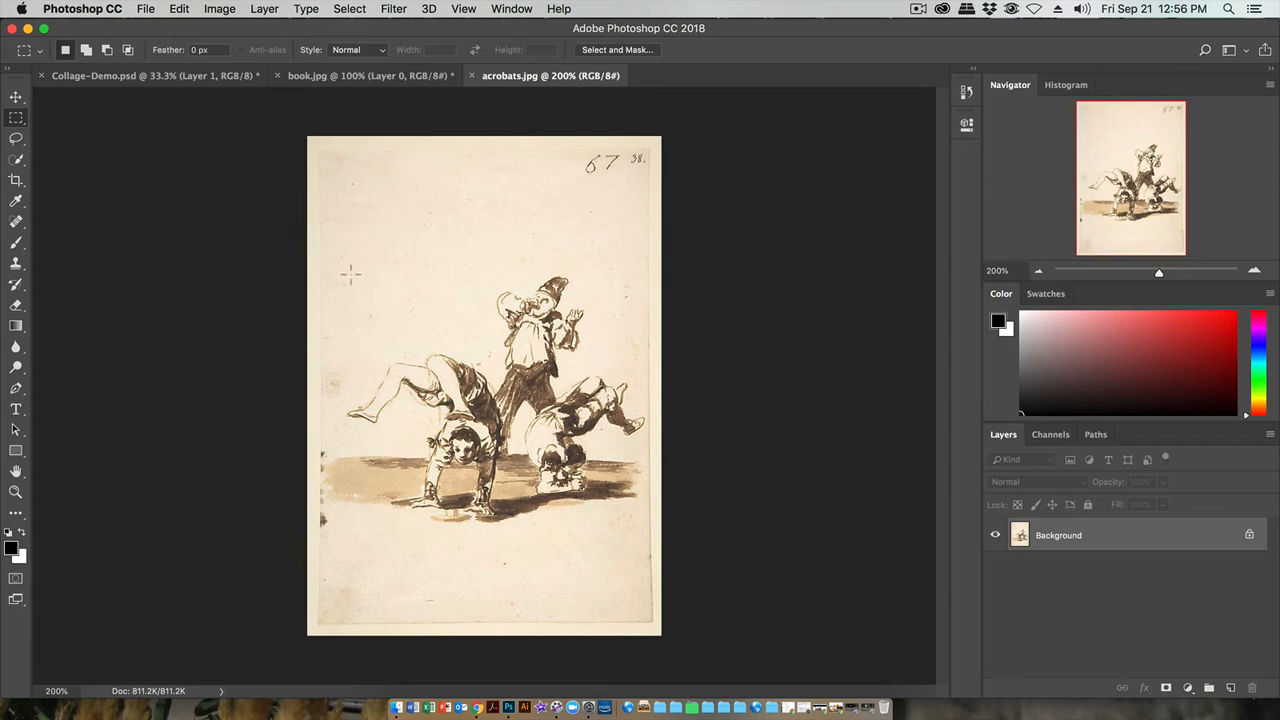
{"action": "mouse_move", "coordinate": [349, 273]}
{"action": "left_mouse_down"}
{"action": "mouse_move", "coordinate": [528, 466]}
{"action": "mouse_move", "coordinate": [646, 548]}
{"action": "left_mouse_up"}
{"action": "key", "text": "shift"}
{"action": "left_click", "coordinate": [344, 238]}
{"action": "left_click_drag", "start_coordinate": [337, 243], "coordinate": [625, 554]}
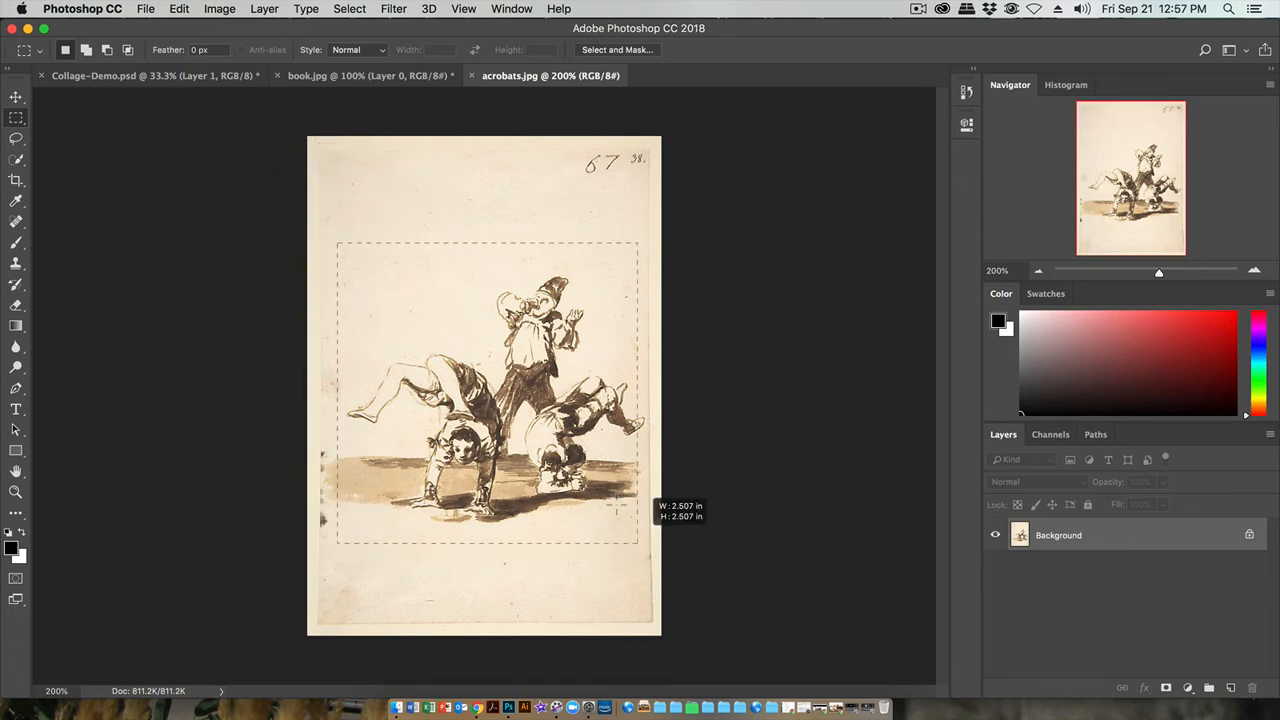
{"action": "mouse_move", "coordinate": [641, 540]}
{"action": "left_mouse_down"}
{"action": "mouse_move", "coordinate": [536, 409]}
{"action": "mouse_move", "coordinate": [647, 551]}
{"action": "left_mouse_up"}
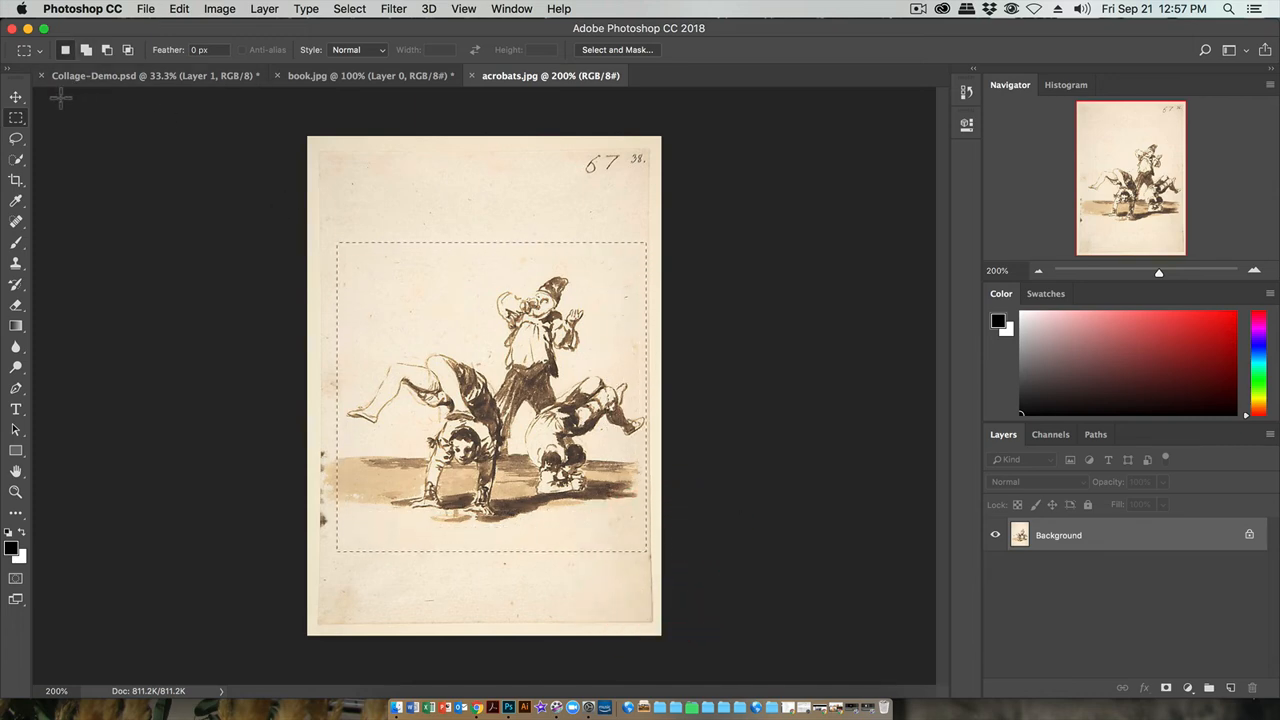
Step: Copy the square acrobats selection into Collage-Demo.psd with the Move tool, placing it below and right of the flowers picture
{"action": "left_click", "coordinate": [15, 98]}
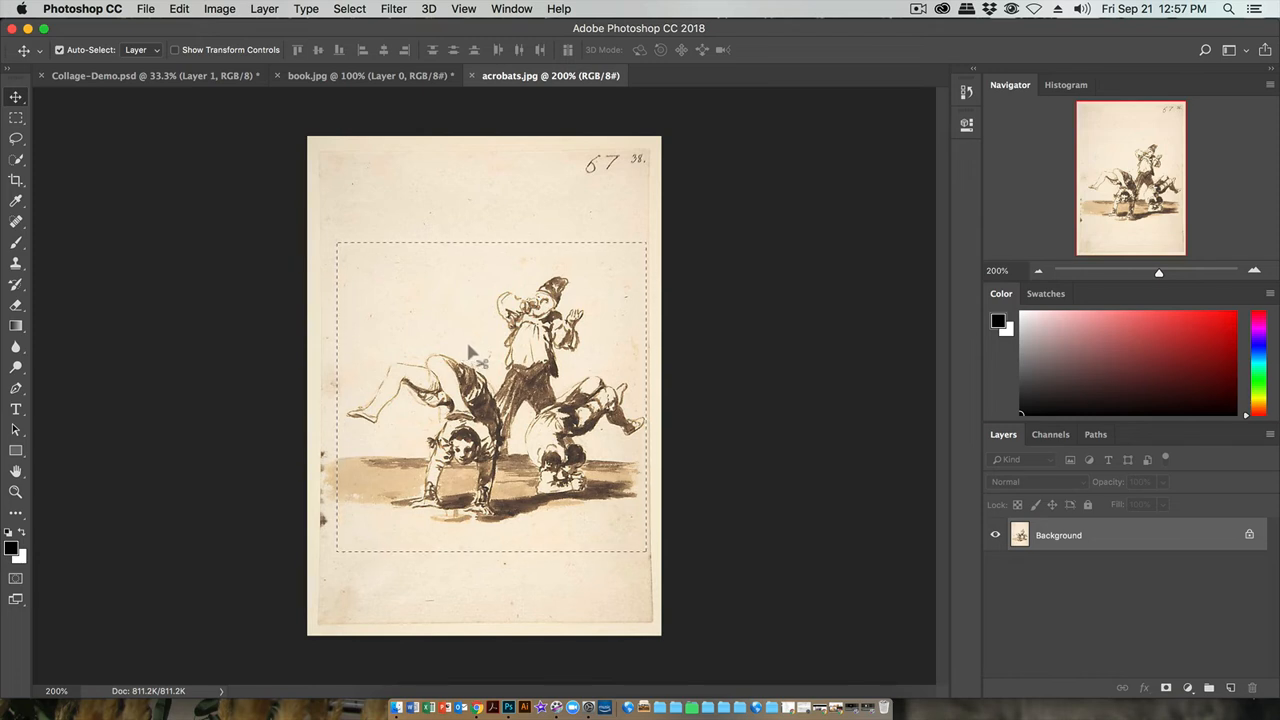
{"action": "mouse_move", "coordinate": [468, 346]}
{"action": "left_mouse_down"}
{"action": "mouse_move", "coordinate": [437, 347]}
{"action": "mouse_move", "coordinate": [233, 171]}
{"action": "mouse_move", "coordinate": [172, 82]}
{"action": "left_mouse_up"}
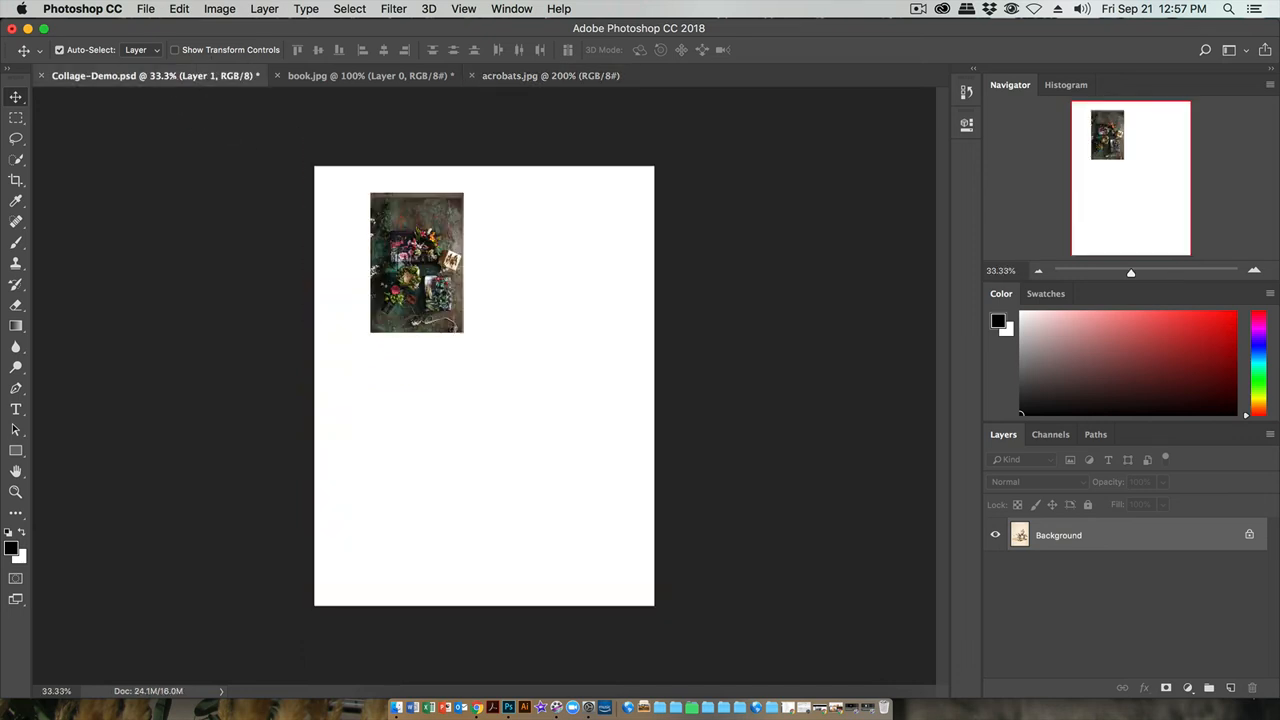
{"action": "left_click_drag", "start_coordinate": [481, 371], "coordinate": [484, 372]}
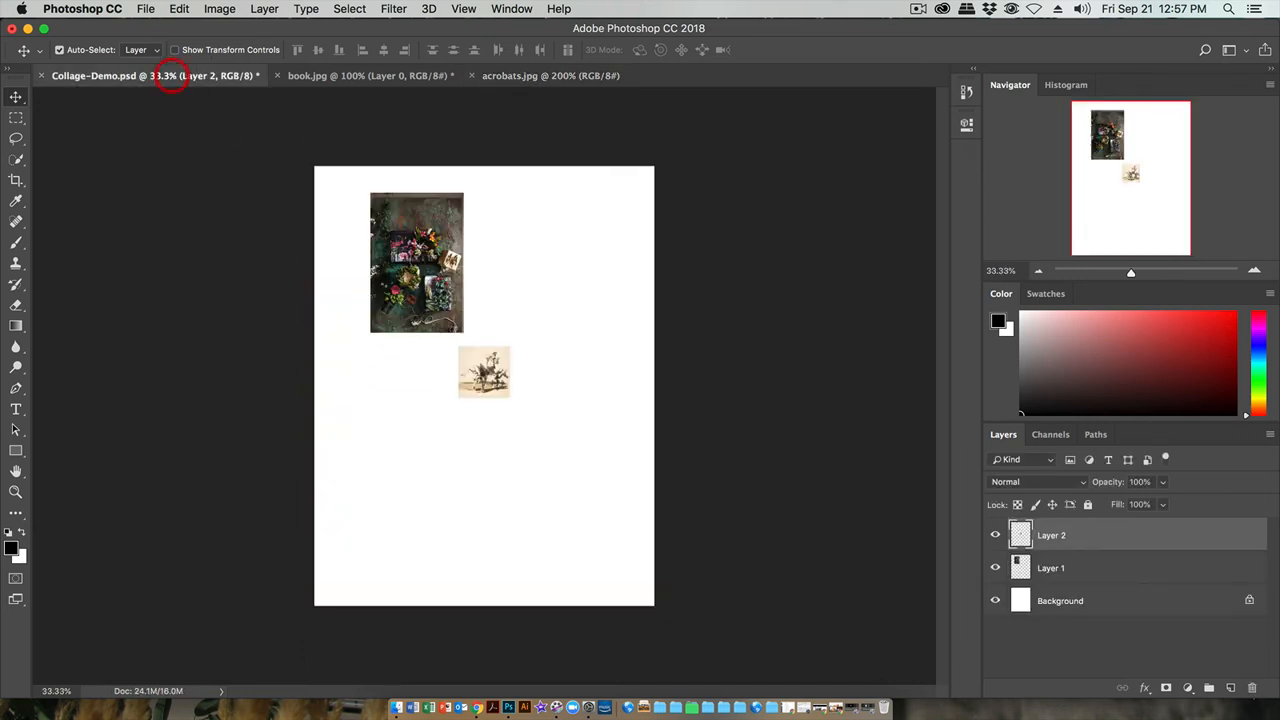
Step: Return to acrobats.jpg and deselect the square selection
{"action": "left_click", "coordinate": [488, 80]}
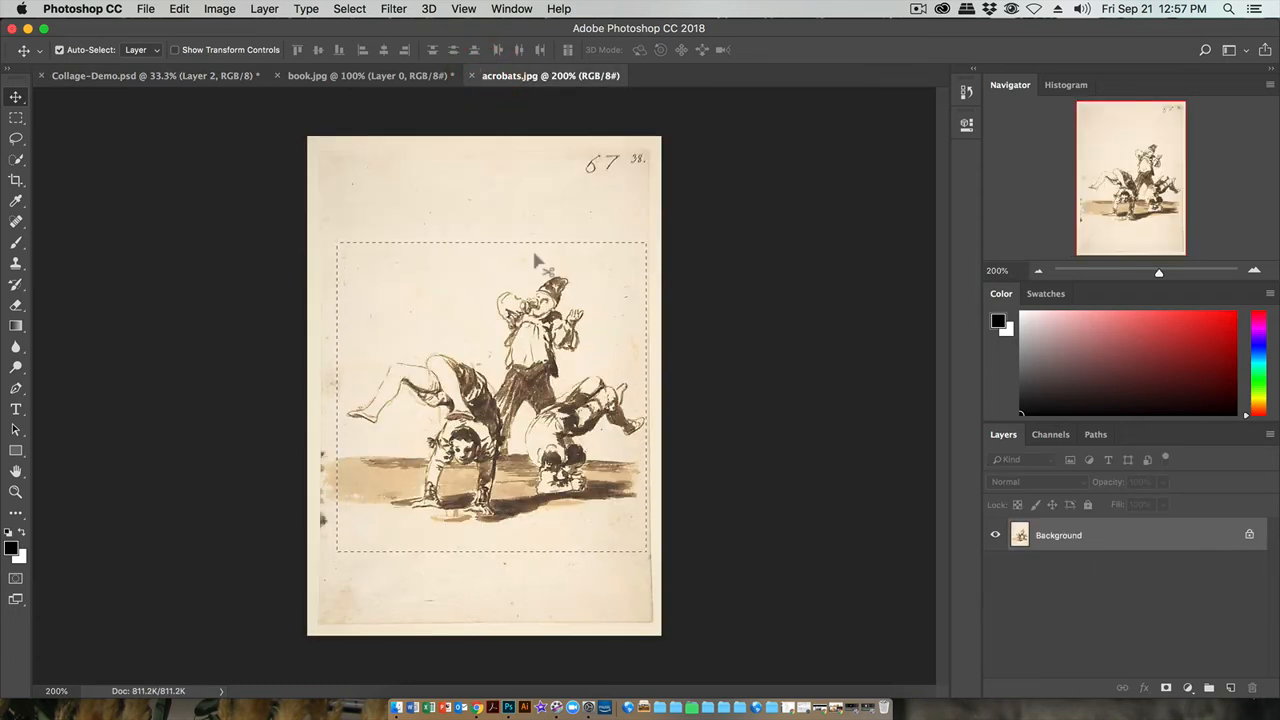
{"action": "left_click", "coordinate": [349, 10]}
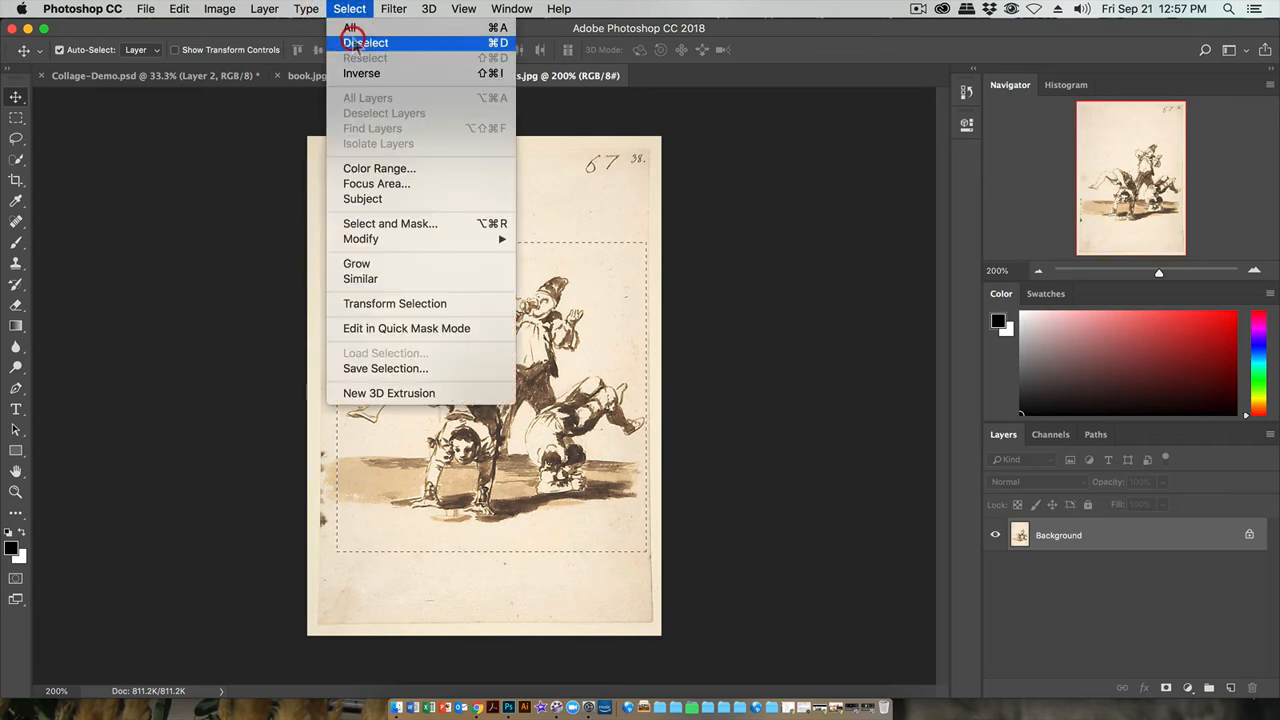
{"action": "left_click", "coordinate": [353, 42]}
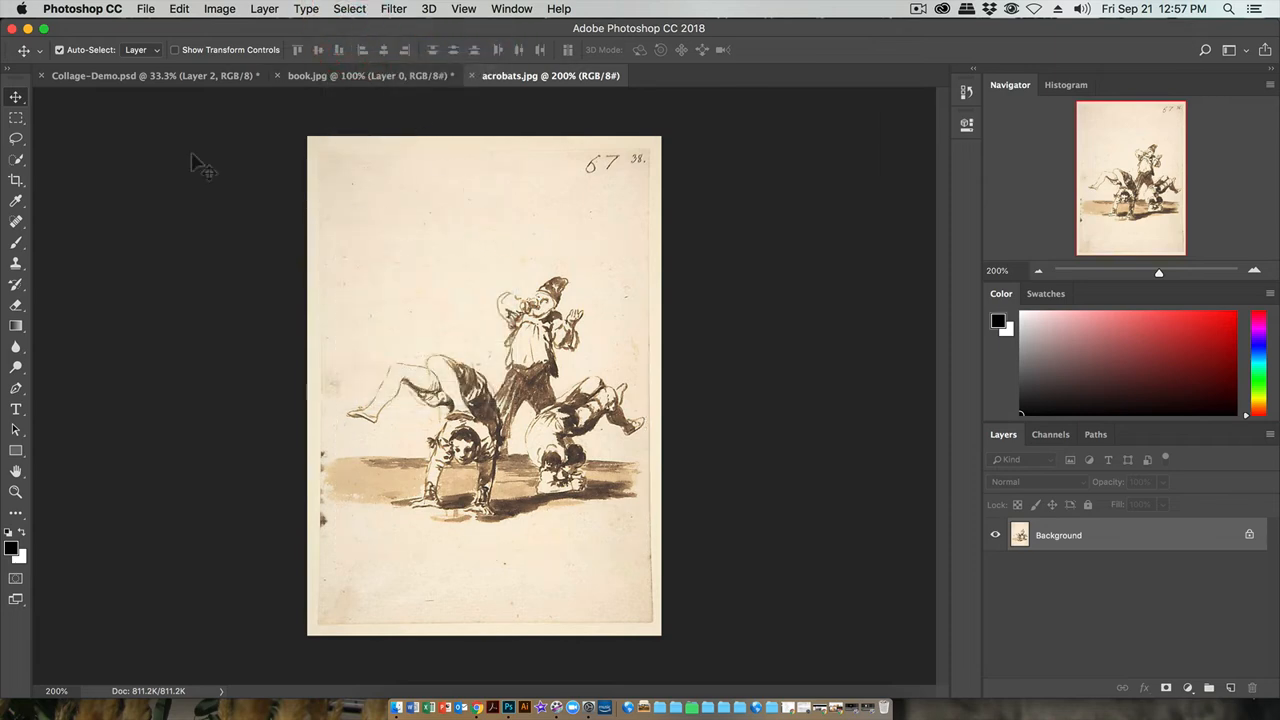
Step: Select the standing acrobat's upper body with the Elliptical Marquee and copy the oval into the lower right area of the collage page
{"action": "left_click", "coordinate": [16, 118]}
{"action": "left_click", "coordinate": [50, 132]}
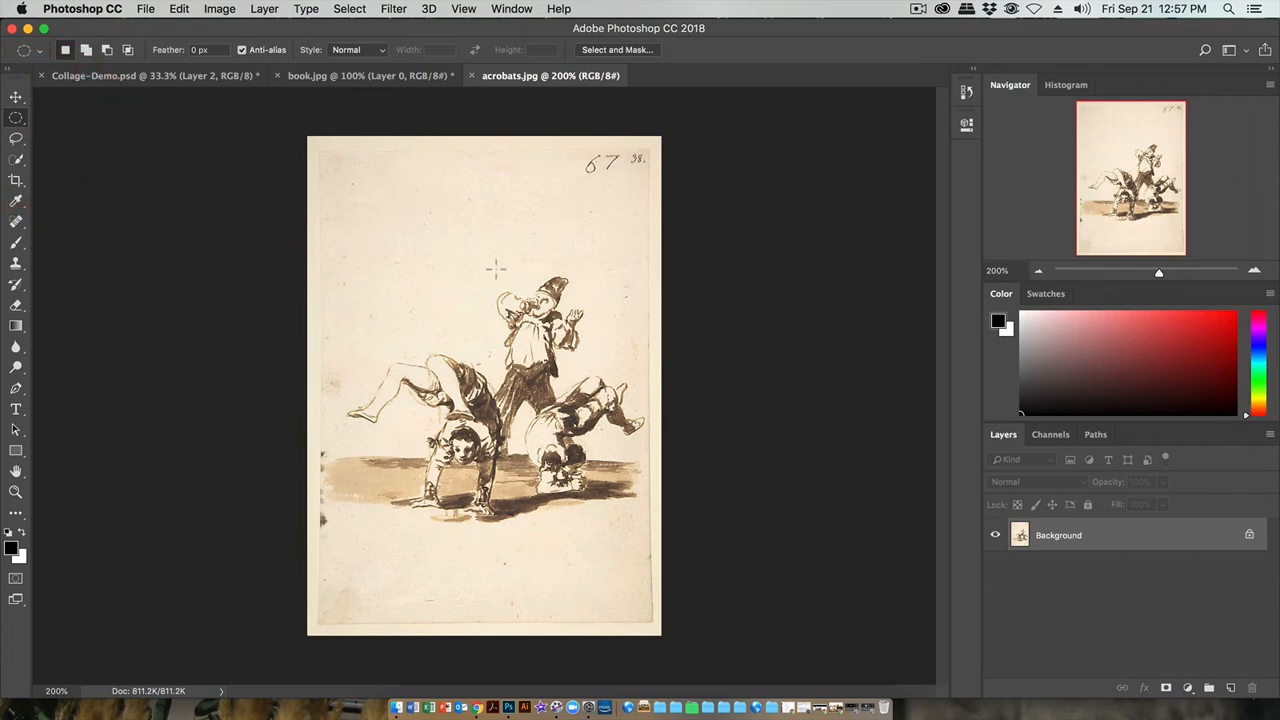
{"action": "left_click_drag", "start_coordinate": [484, 262], "coordinate": [594, 389]}
{"action": "left_click", "coordinate": [16, 96]}
{"action": "left_click_drag", "start_coordinate": [497, 326], "coordinate": [560, 505]}
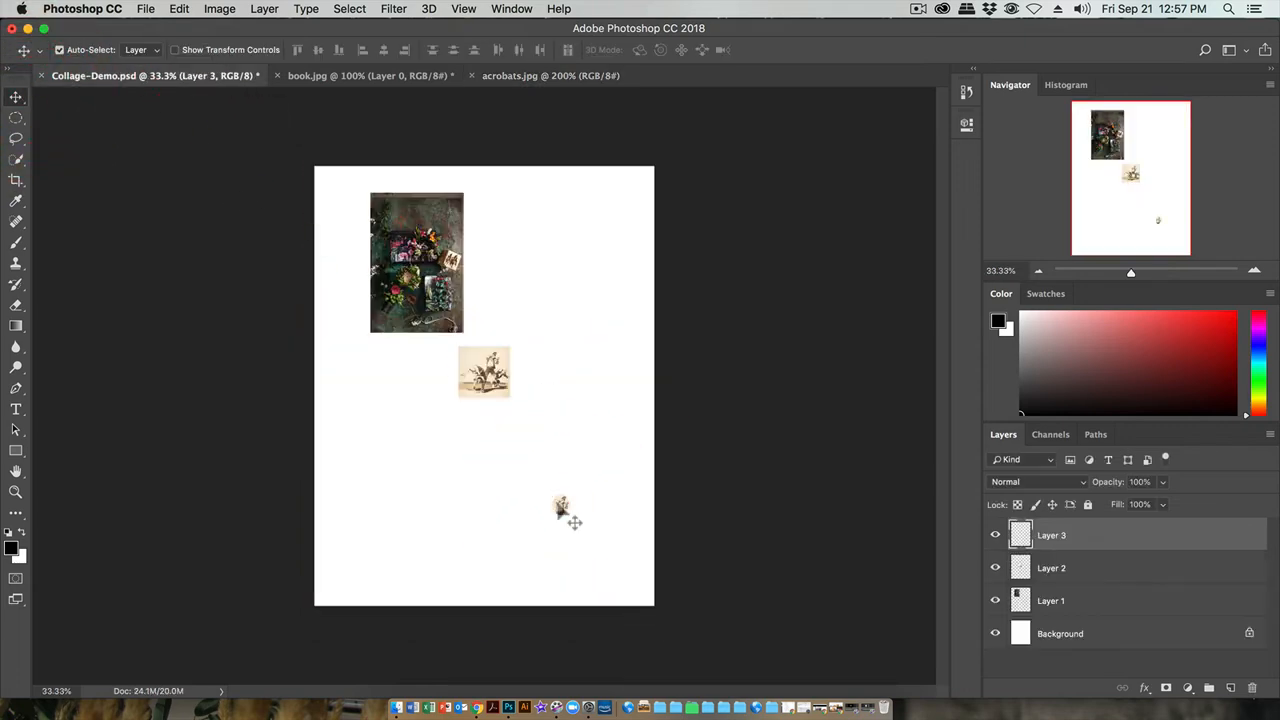
{"action": "key", "text": "super+plus"}
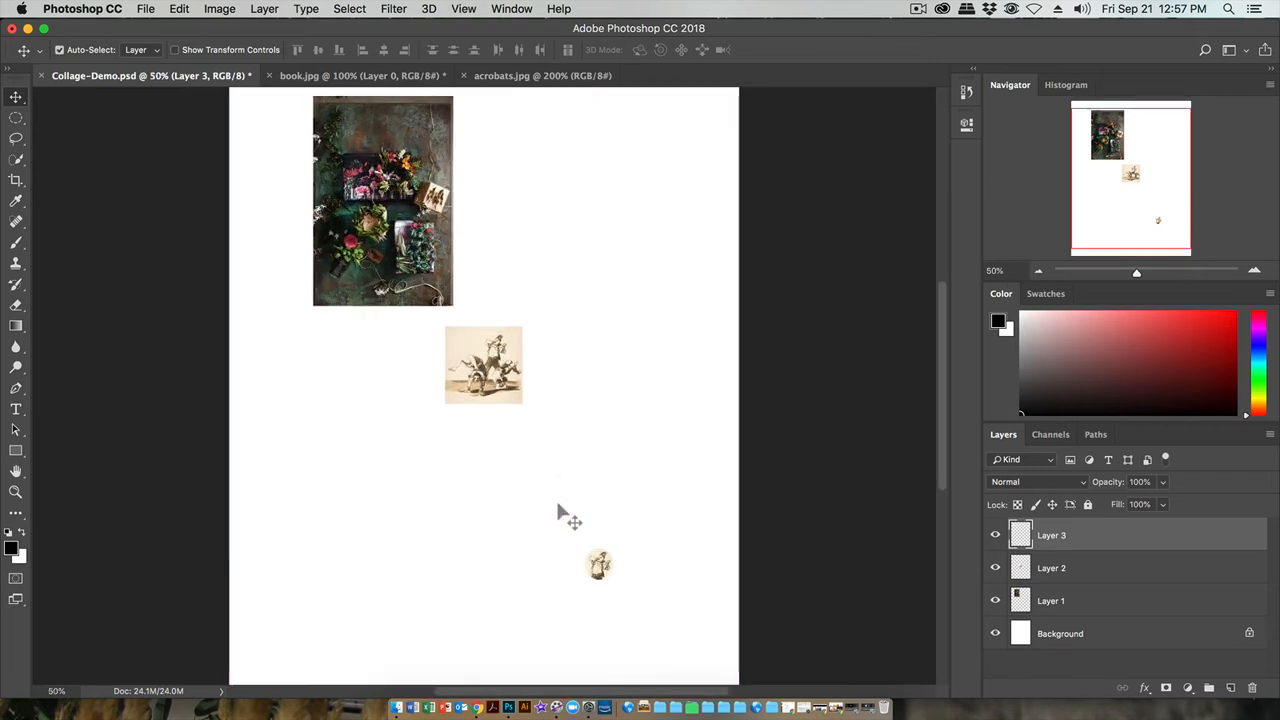
Step: Select a single pixel row across the standing acrobat's head in acrobats.jpg with the Single Row Marquee, and activate the Move tool
{"action": "left_click", "coordinate": [519, 80]}
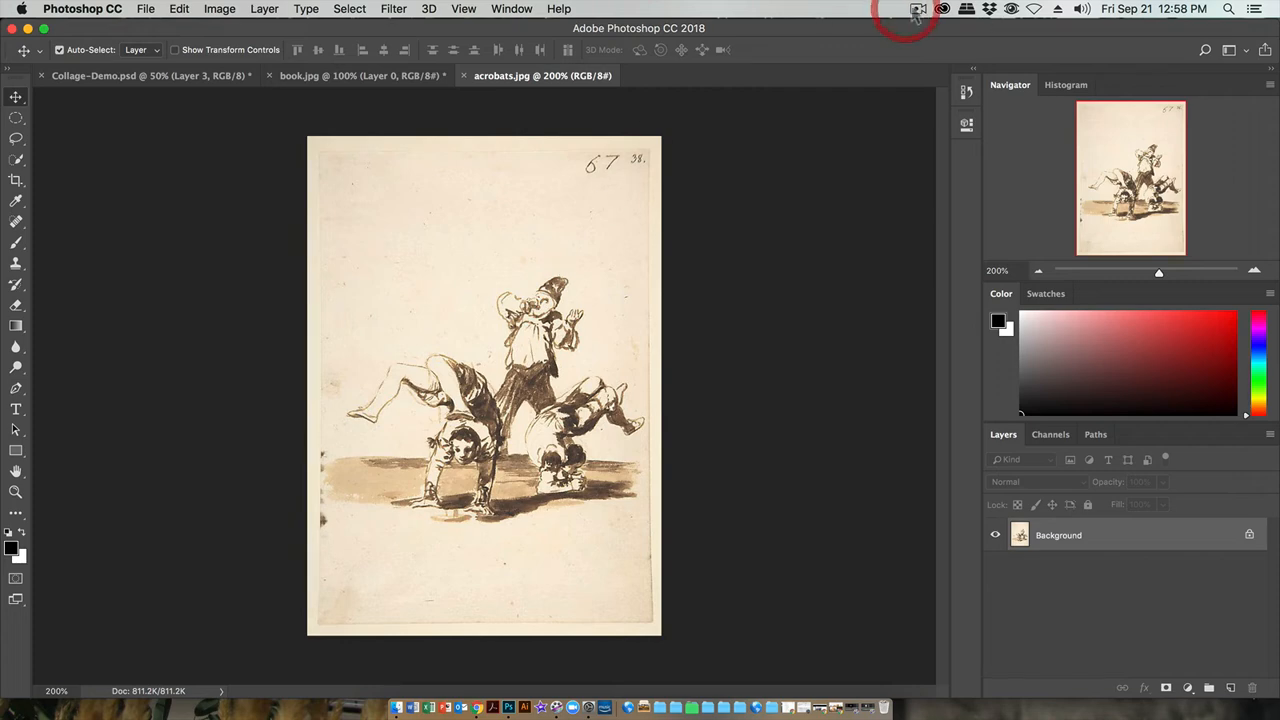
{"action": "left_click", "coordinate": [916, 10]}
{"action": "left_click", "coordinate": [938, 59]}
{"action": "right_click", "coordinate": [16, 118]}
{"action": "left_click", "coordinate": [61, 146]}
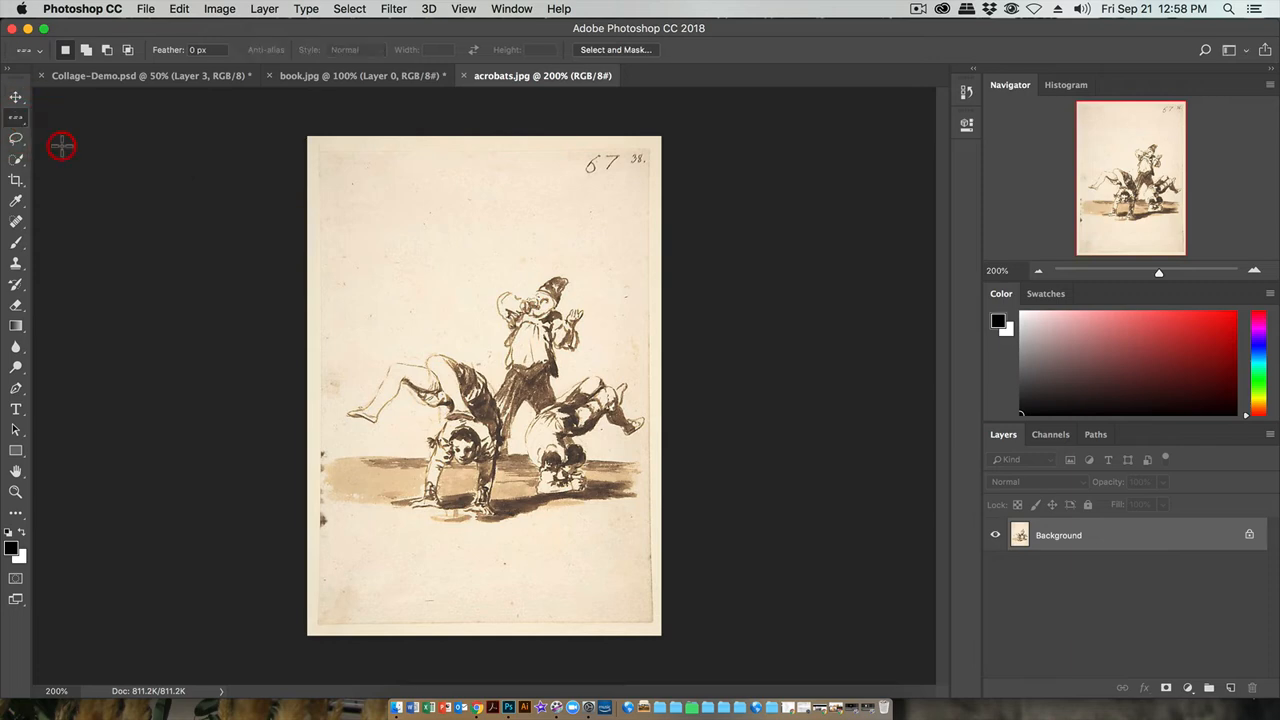
{"action": "left_click", "coordinate": [376, 298]}
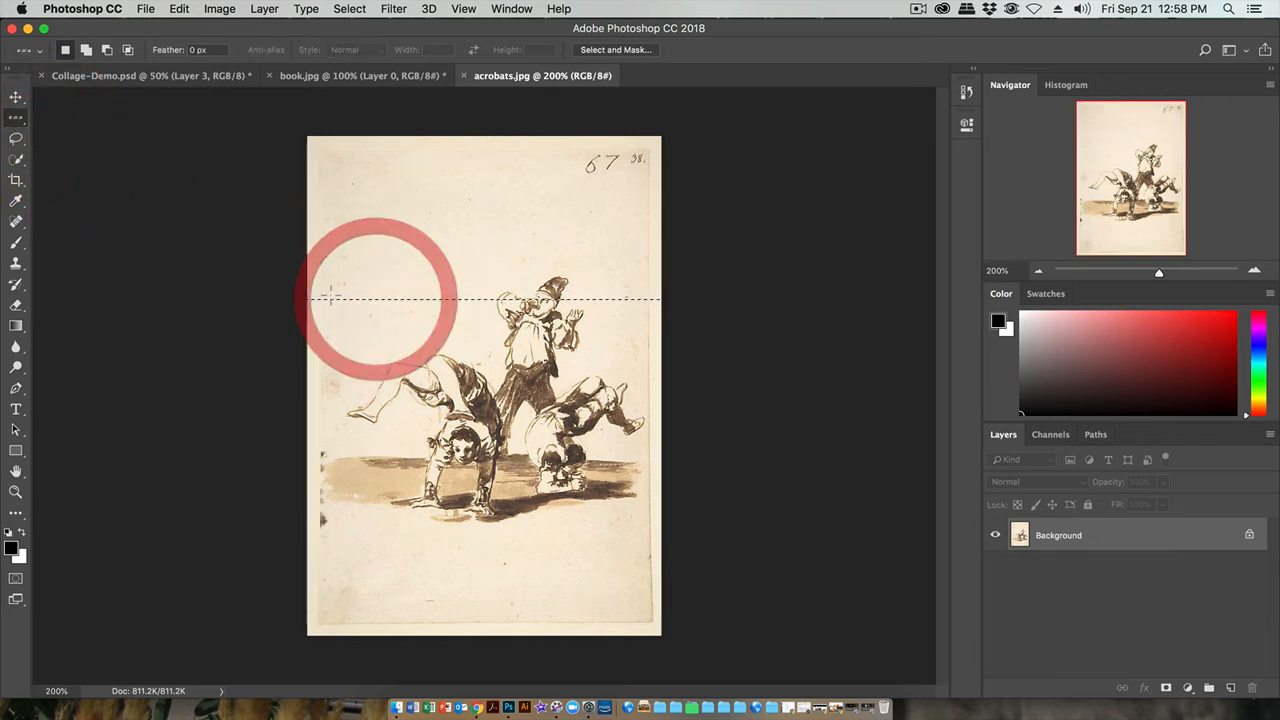
{"action": "key", "text": "v"}
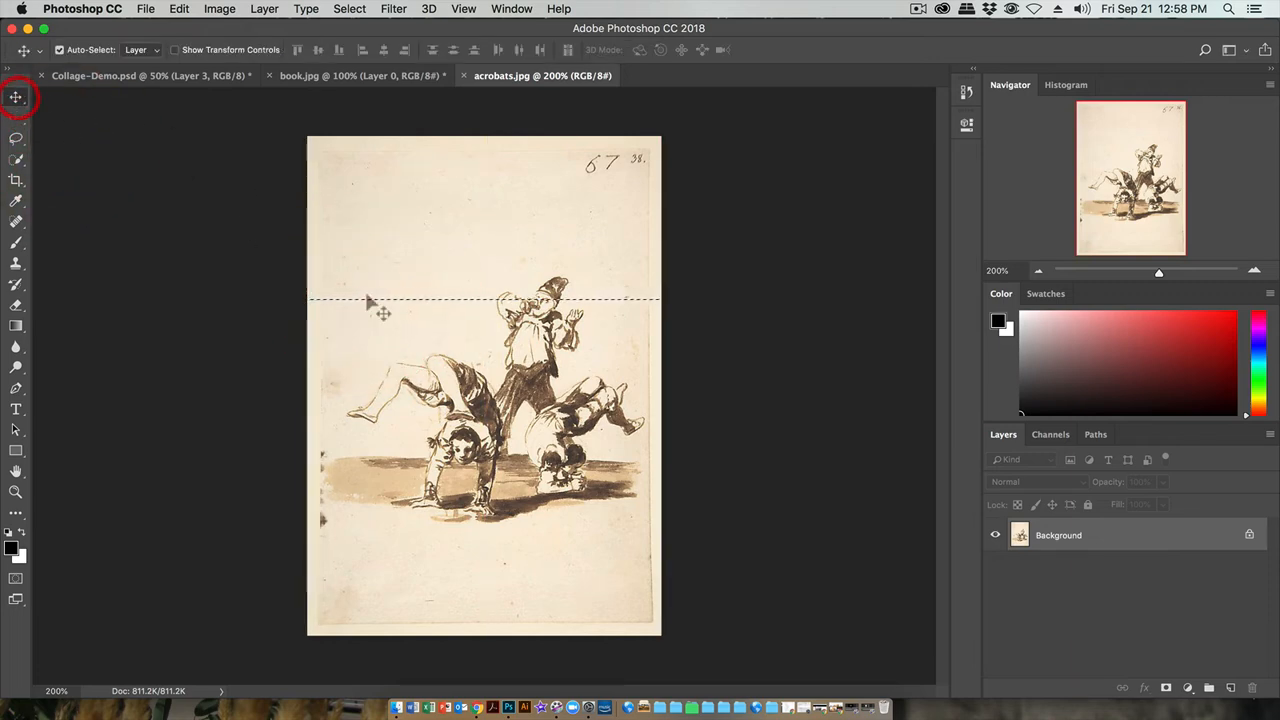
Step: Try to bring the single row selection into Collage-Demo.psd, and undo the resulting copy
{"action": "left_click_drag", "start_coordinate": [400, 310], "coordinate": [513, 449]}
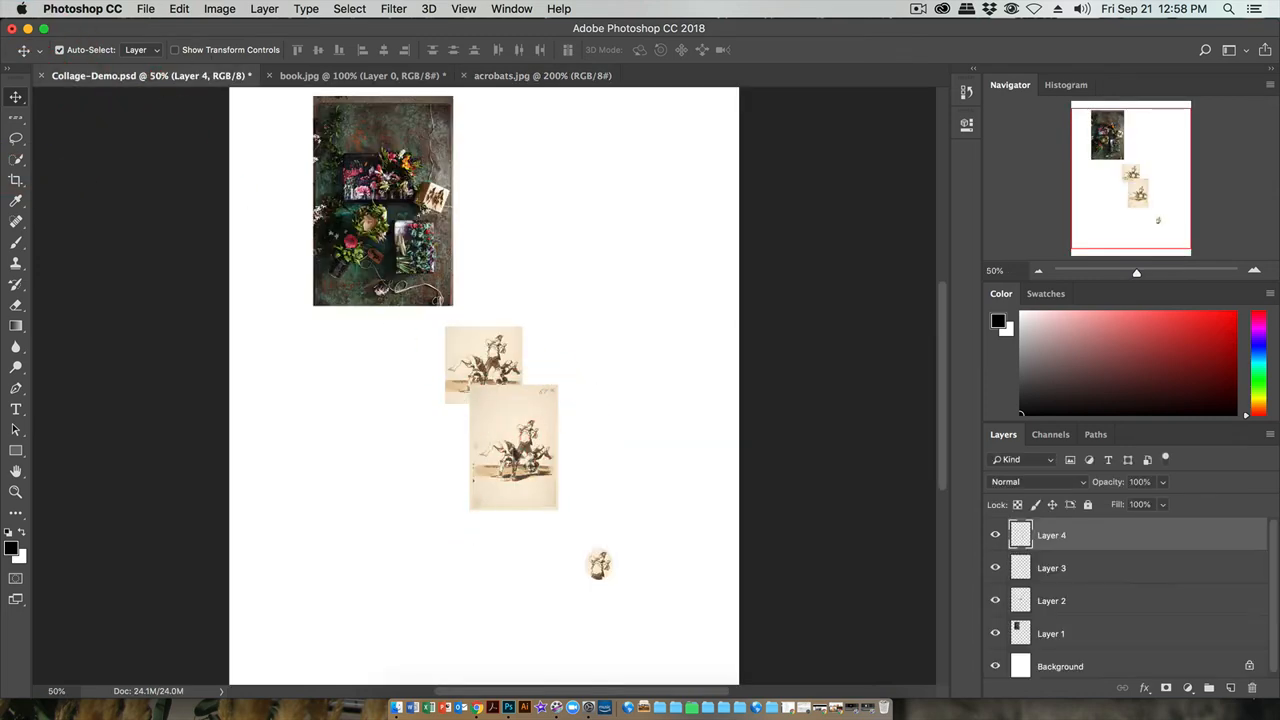
{"action": "key", "text": "super+z"}
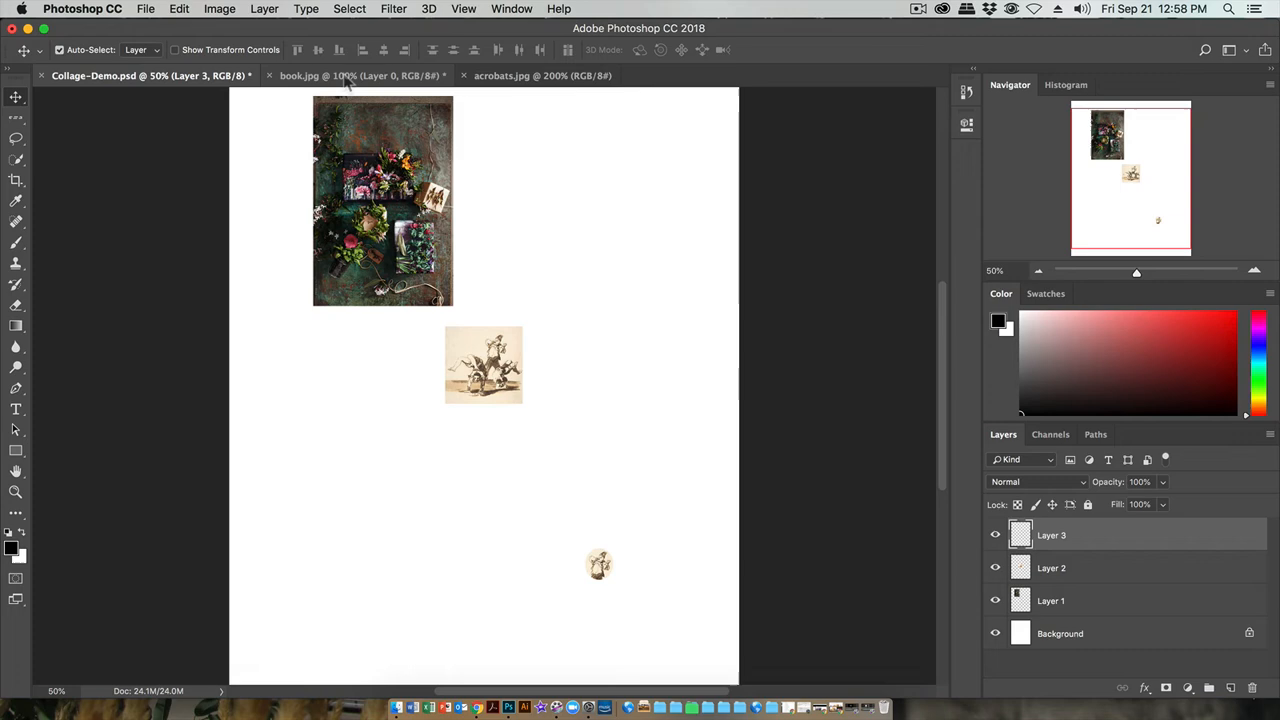
Step: Copy the single row selection from acrobats.jpg into Collage-Demo.psd, placing it below and left of the square acrobats picture
{"action": "left_click", "coordinate": [517, 76]}
{"action": "left_click", "coordinate": [1254, 270]}
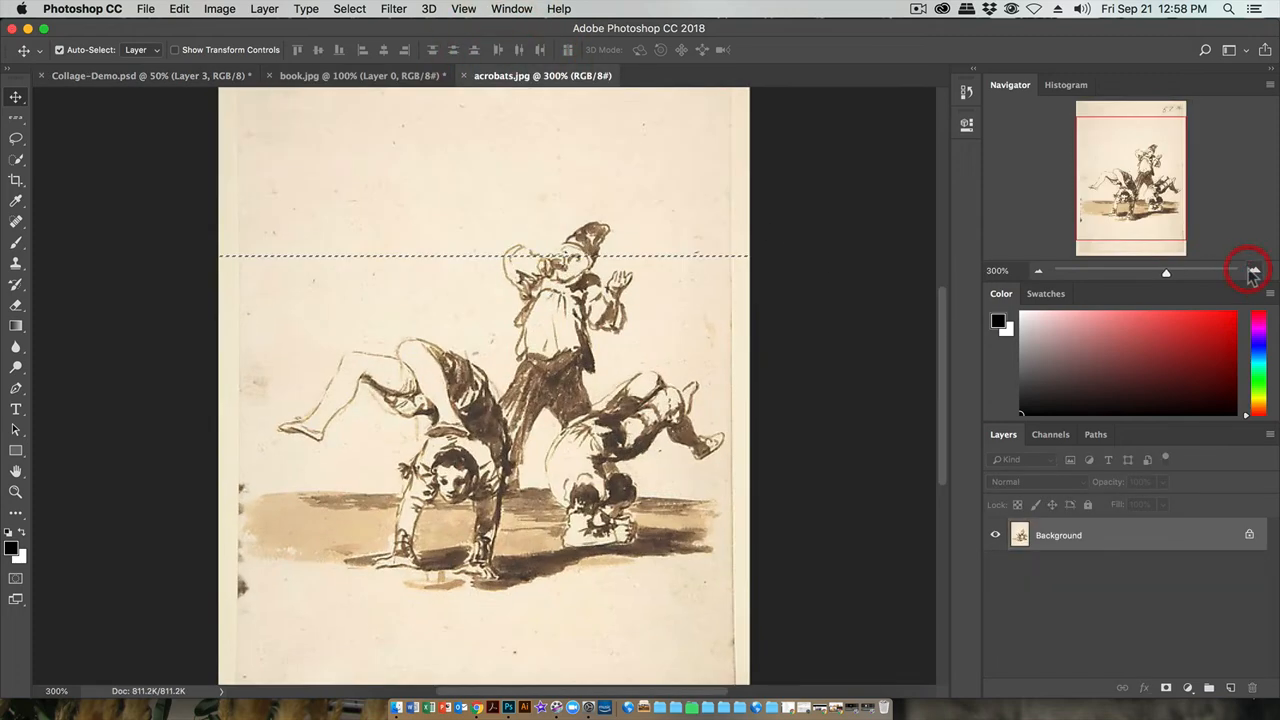
{"action": "left_click", "coordinate": [1254, 270]}
{"action": "left_click_drag", "start_coordinate": [482, 210], "coordinate": [396, 428]}
{"action": "left_click", "coordinate": [1112, 536]}
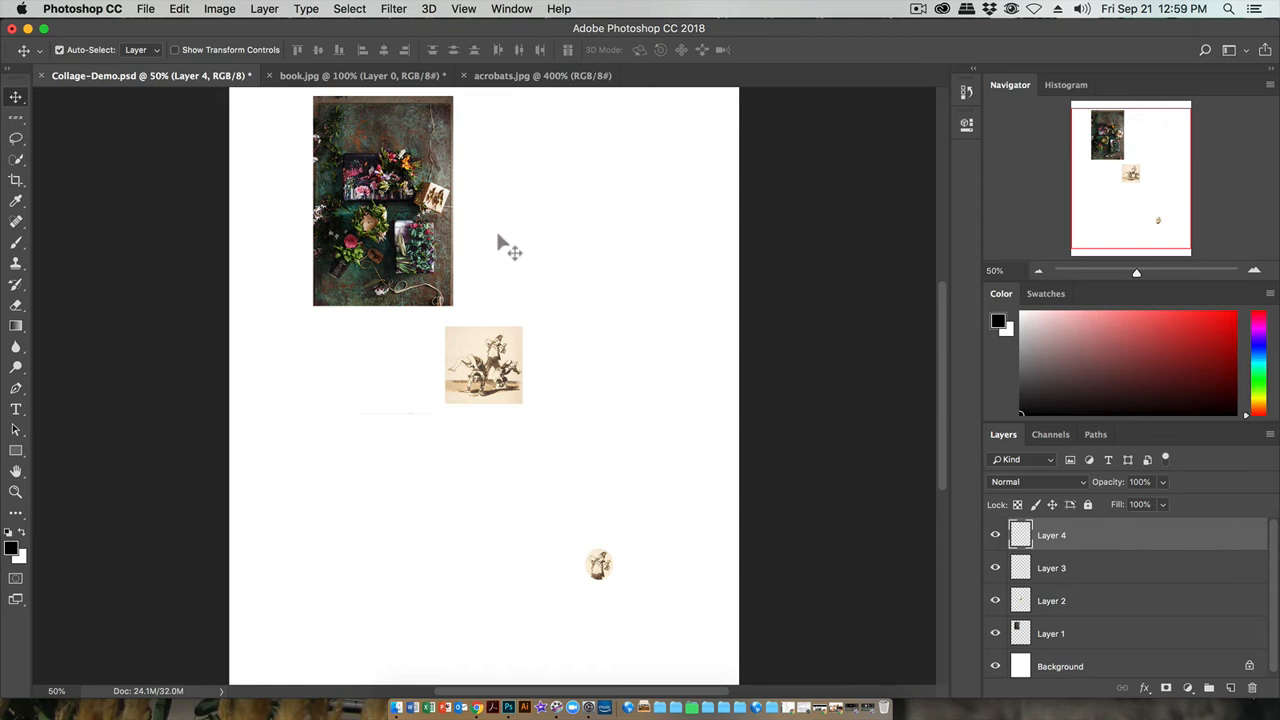
Step: Draw a loose freehand Lasso selection around the entire open book in book.jpg
{"action": "left_click", "coordinate": [16, 140]}
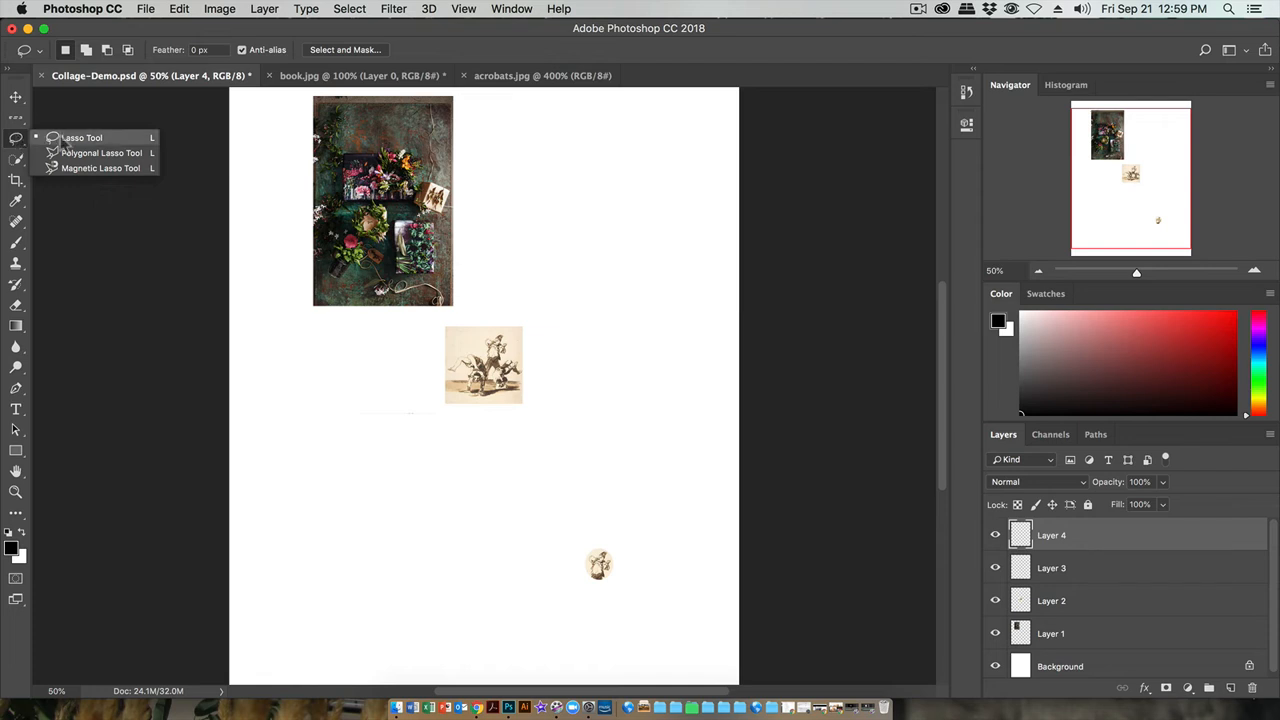
{"action": "left_click", "coordinate": [336, 78]}
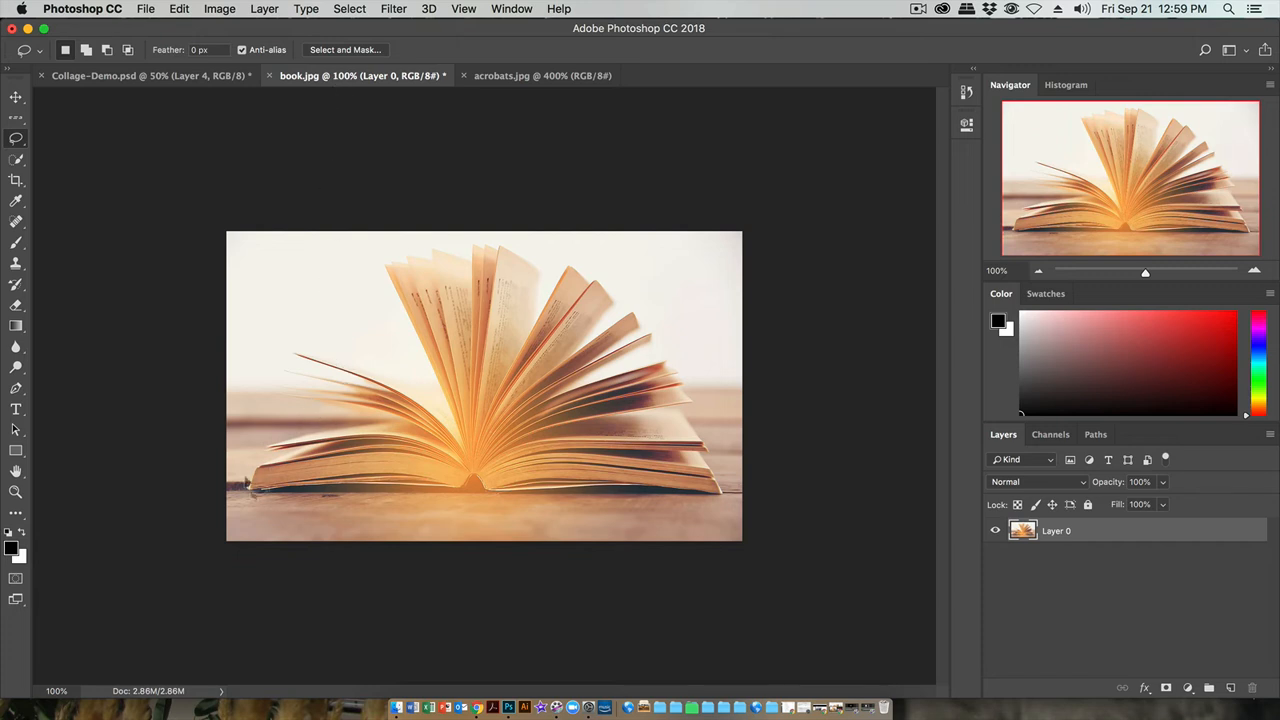
{"action": "mouse_move", "coordinate": [243, 493]}
{"action": "left_mouse_down"}
{"action": "mouse_move", "coordinate": [268, 426]}
{"action": "mouse_move", "coordinate": [343, 414]}
{"action": "mouse_move", "coordinate": [268, 390]}
{"action": "mouse_move", "coordinate": [288, 345]}
{"action": "mouse_move", "coordinate": [413, 371]}
{"action": "mouse_move", "coordinate": [362, 288]}
{"action": "mouse_move", "coordinate": [362, 260]}
{"action": "mouse_move", "coordinate": [410, 240]}
{"action": "mouse_move", "coordinate": [521, 239]}
{"action": "mouse_move", "coordinate": [555, 266]}
{"action": "mouse_move", "coordinate": [609, 268]}
{"action": "mouse_move", "coordinate": [674, 327]}
{"action": "mouse_move", "coordinate": [735, 494]}
{"action": "left_mouse_up"}
{"action": "left_click_drag", "start_coordinate": [601, 515], "coordinate": [244, 494]}
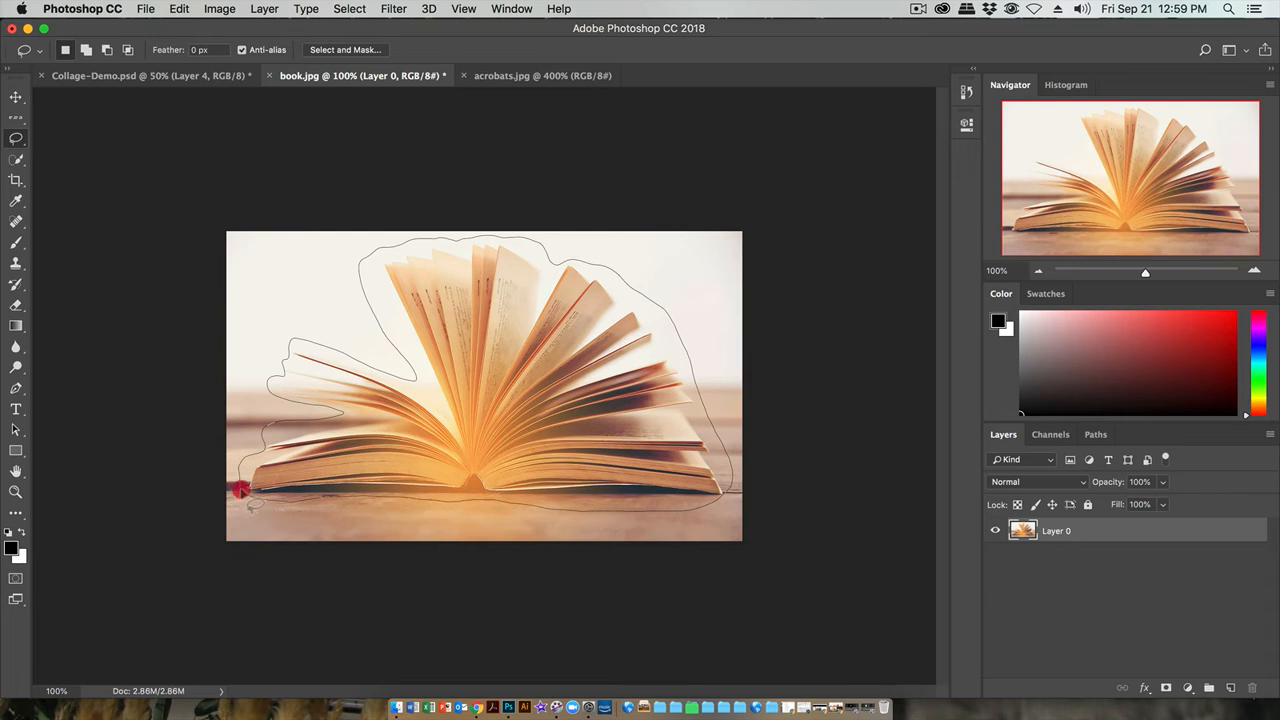
{"action": "right_click", "coordinate": [245, 495]}
{"action": "key", "text": "Escape"}
Step: Copy the lassoed book into Collage-Demo.psd and move it so it overlaps the lower part of the flowers picture
{"action": "left_click", "coordinate": [16, 97]}
{"action": "mouse_move", "coordinate": [363, 269]}
{"action": "left_mouse_down"}
{"action": "mouse_move", "coordinate": [300, 224]}
{"action": "mouse_move", "coordinate": [182, 79]}
{"action": "mouse_move", "coordinate": [418, 492]}
{"action": "mouse_move", "coordinate": [543, 206]}
{"action": "mouse_move", "coordinate": [596, 200]}
{"action": "left_mouse_up"}
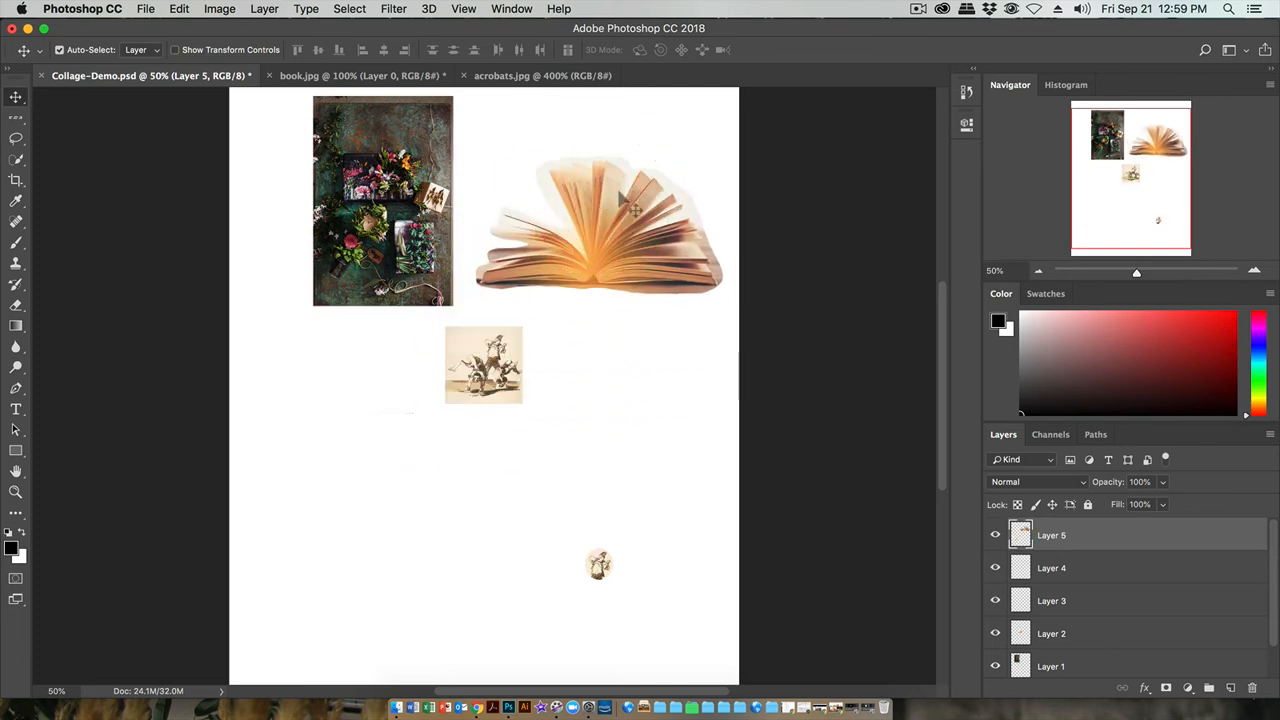
{"action": "left_click_drag", "start_coordinate": [628, 258], "coordinate": [556, 270]}
{"action": "left_click_drag", "start_coordinate": [456, 278], "coordinate": [388, 295]}
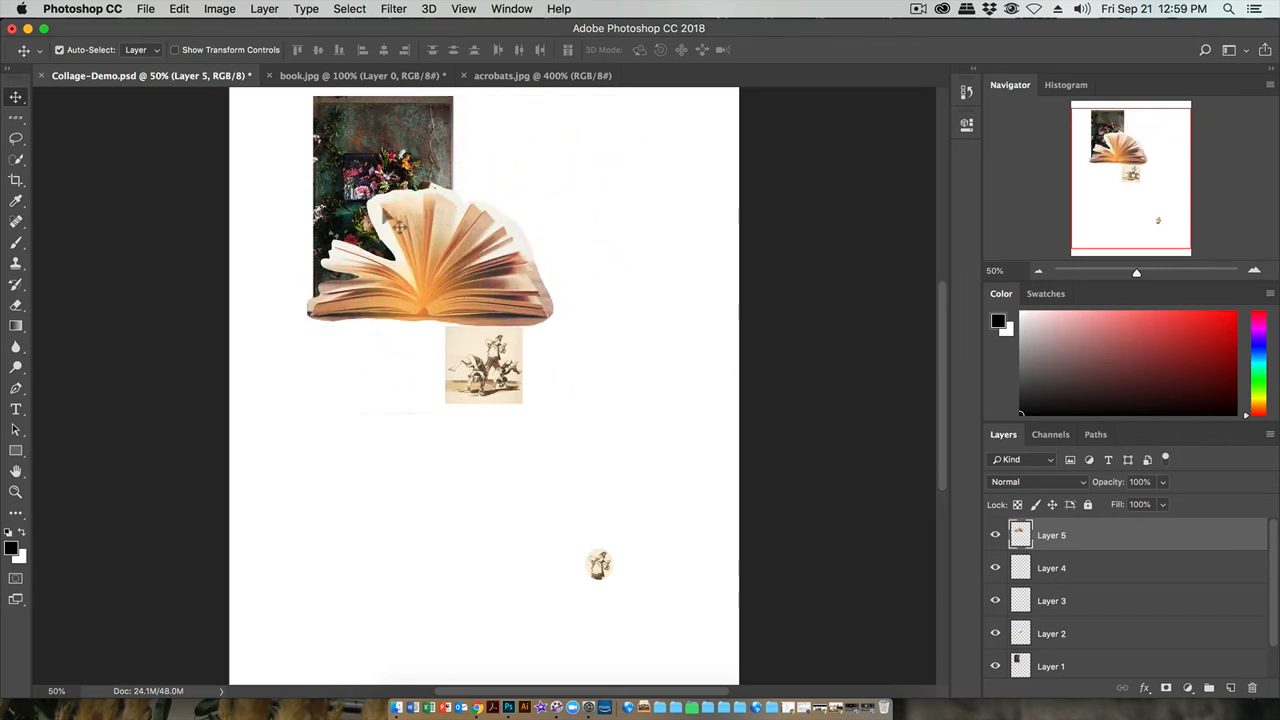
Step: Return to book.jpg and open the lassoed book selection in Select and Mask
{"action": "left_click", "coordinate": [497, 80]}
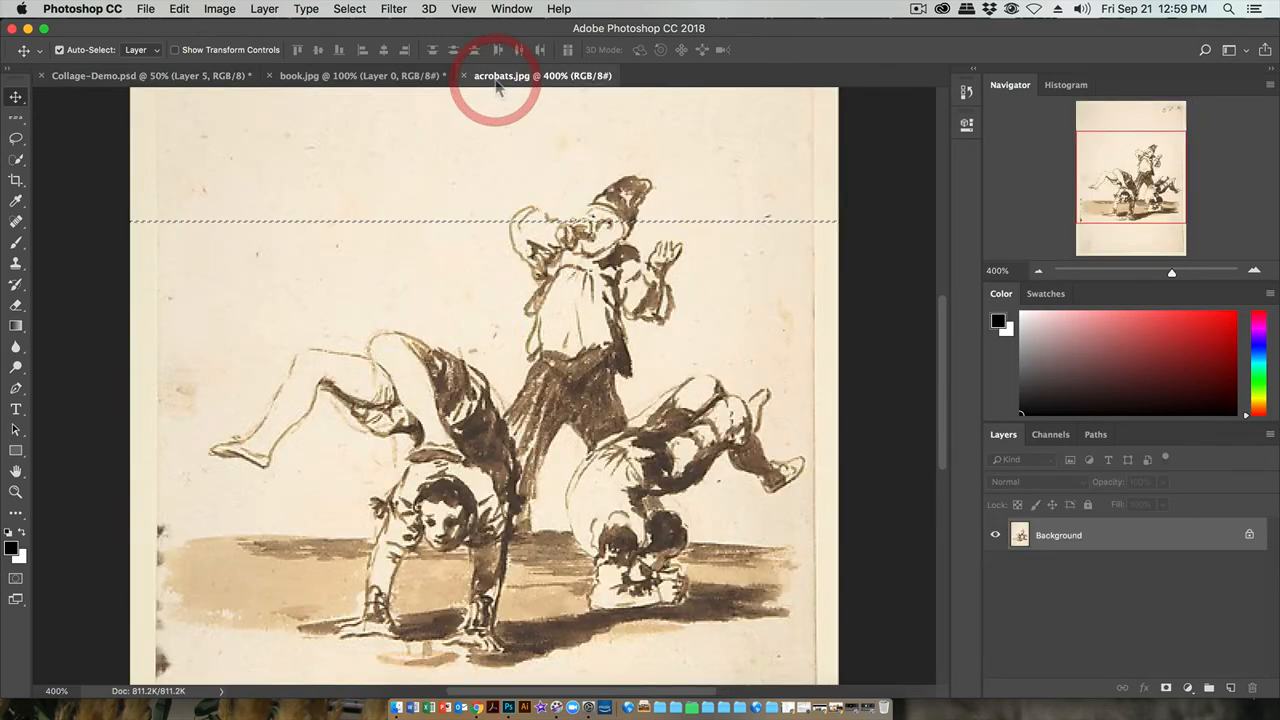
{"action": "left_click", "coordinate": [412, 78]}
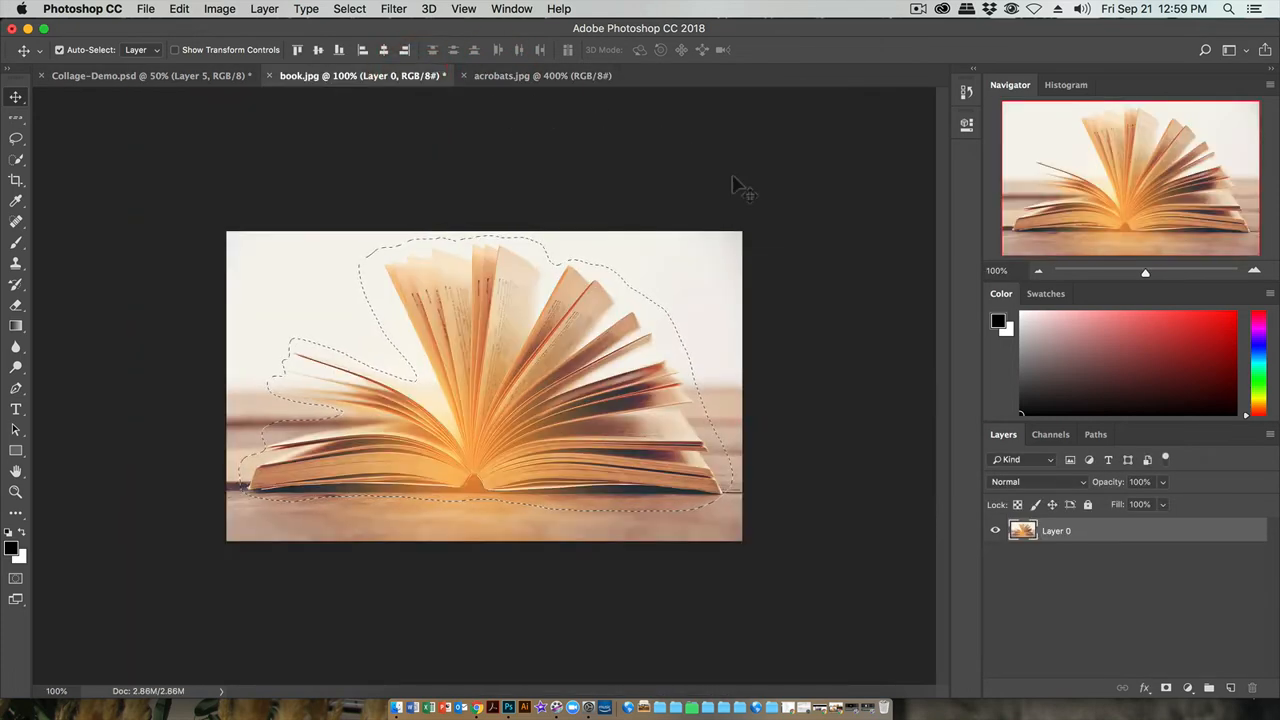
{"action": "left_click", "coordinate": [16, 139]}
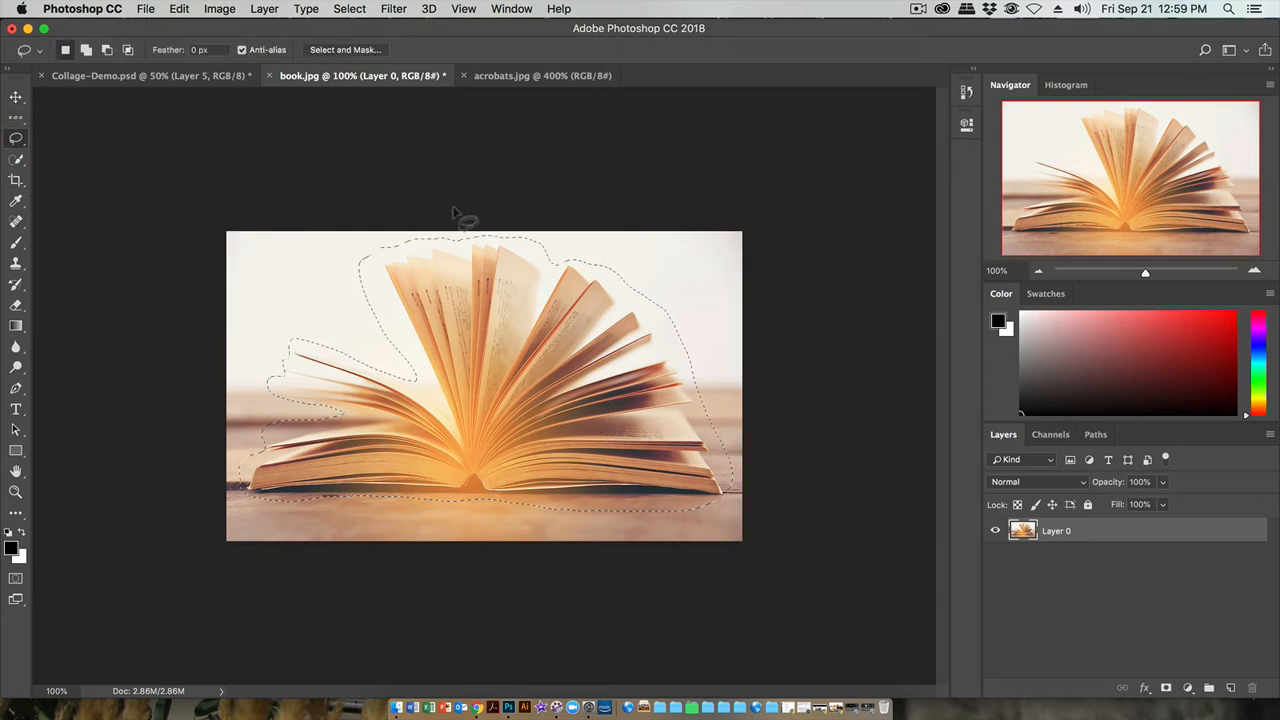
{"action": "left_click", "coordinate": [340, 50]}
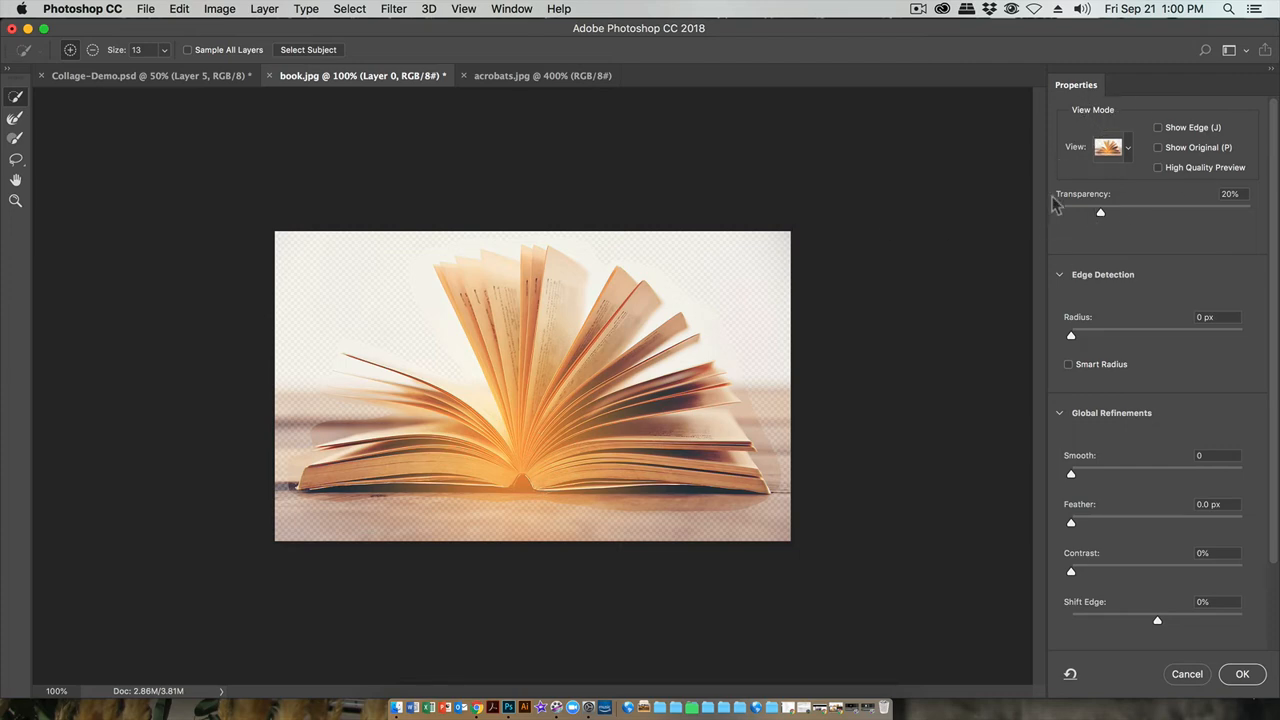
Step: Preview the book selection in the On Black, On White, Overlay, On Layers and Black & White view modes
{"action": "left_click", "coordinate": [1128, 150]}
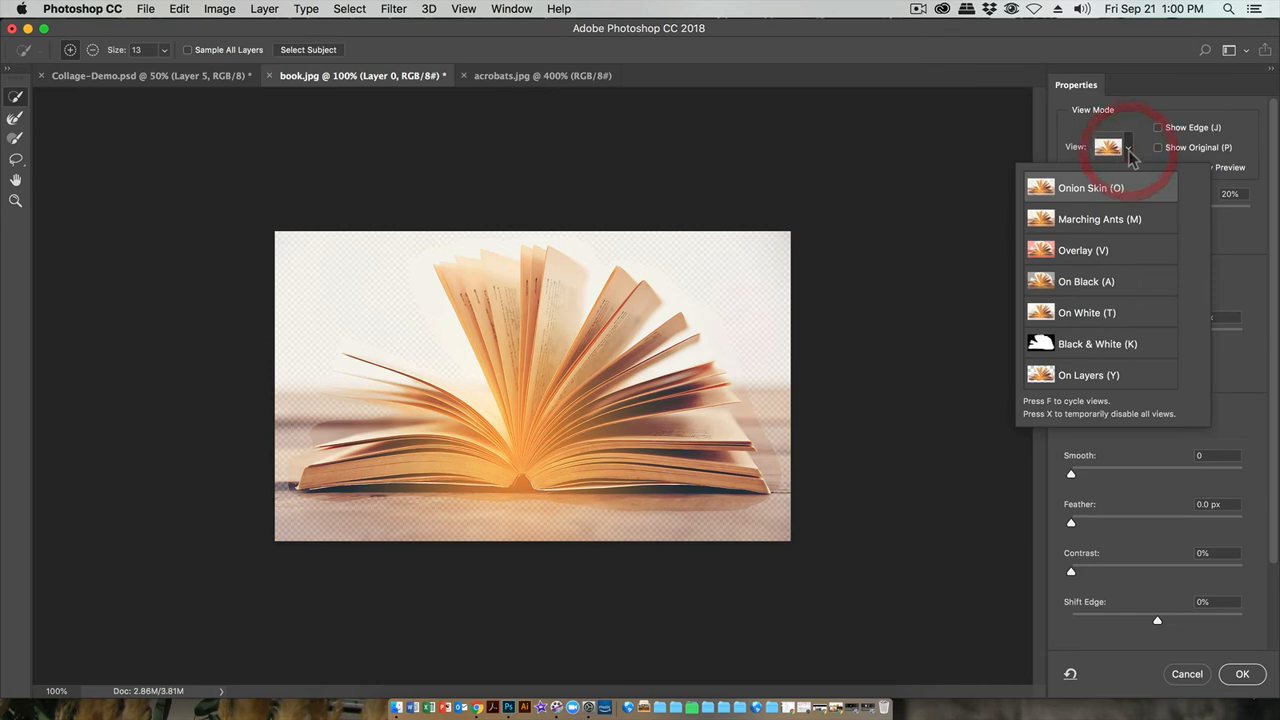
{"action": "left_click", "coordinate": [1088, 283]}
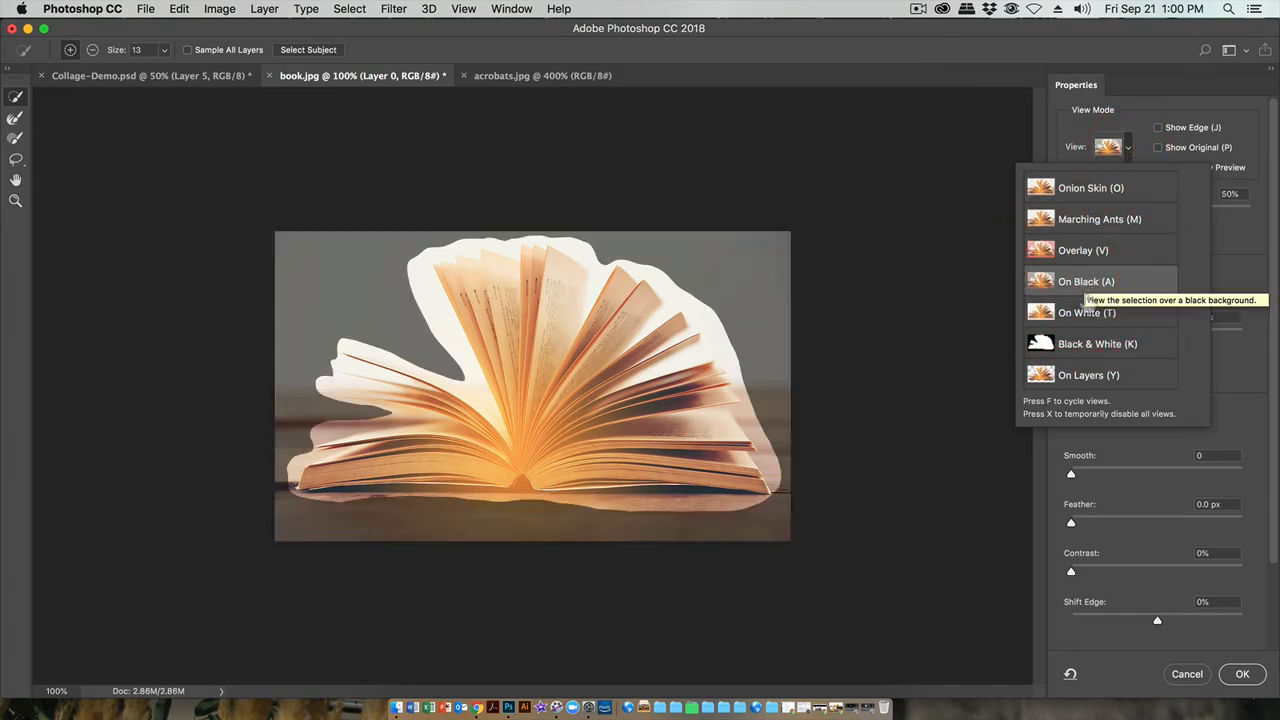
{"action": "left_click", "coordinate": [1070, 314]}
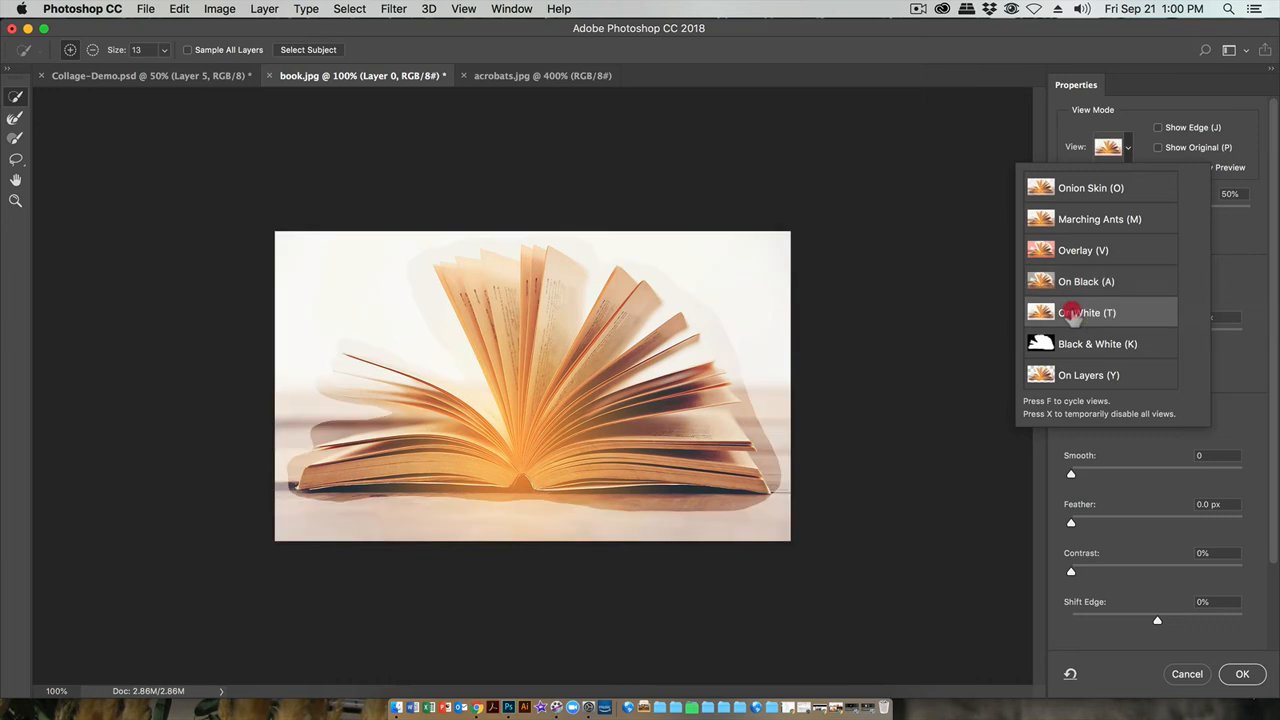
{"action": "left_click", "coordinate": [1077, 251]}
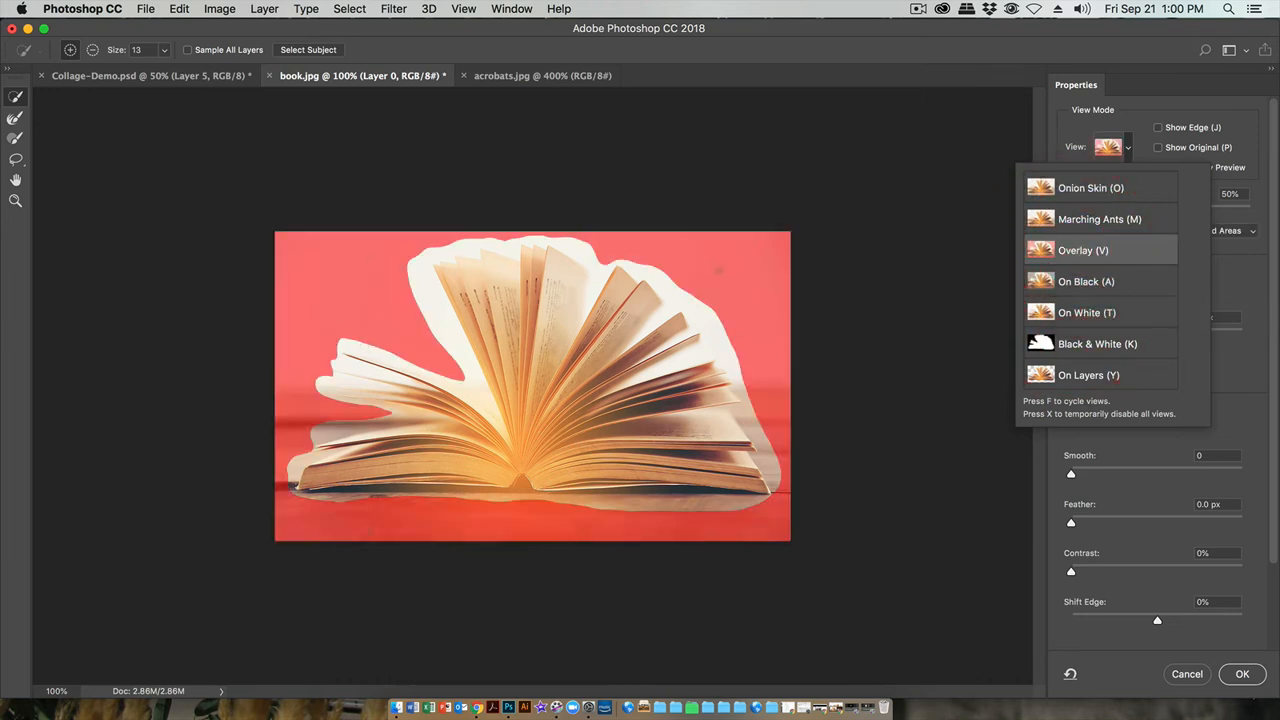
{"action": "left_click", "coordinate": [1078, 375]}
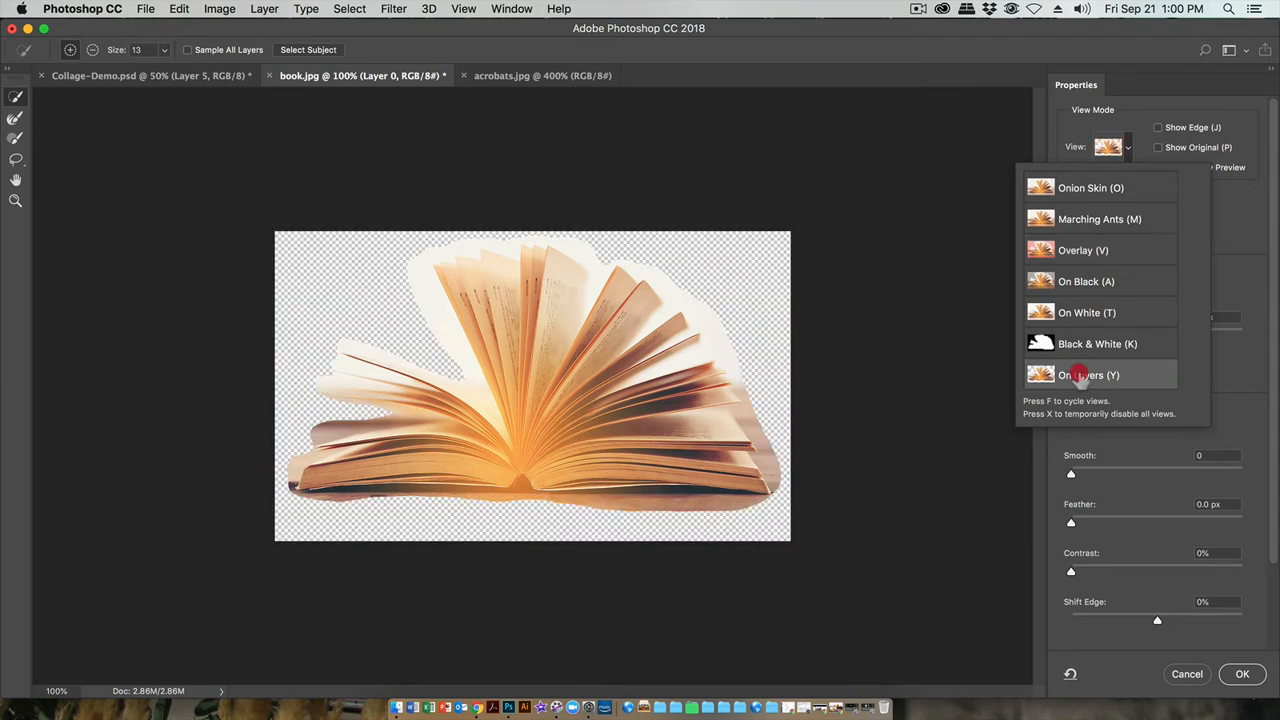
{"action": "left_click", "coordinate": [1072, 344]}
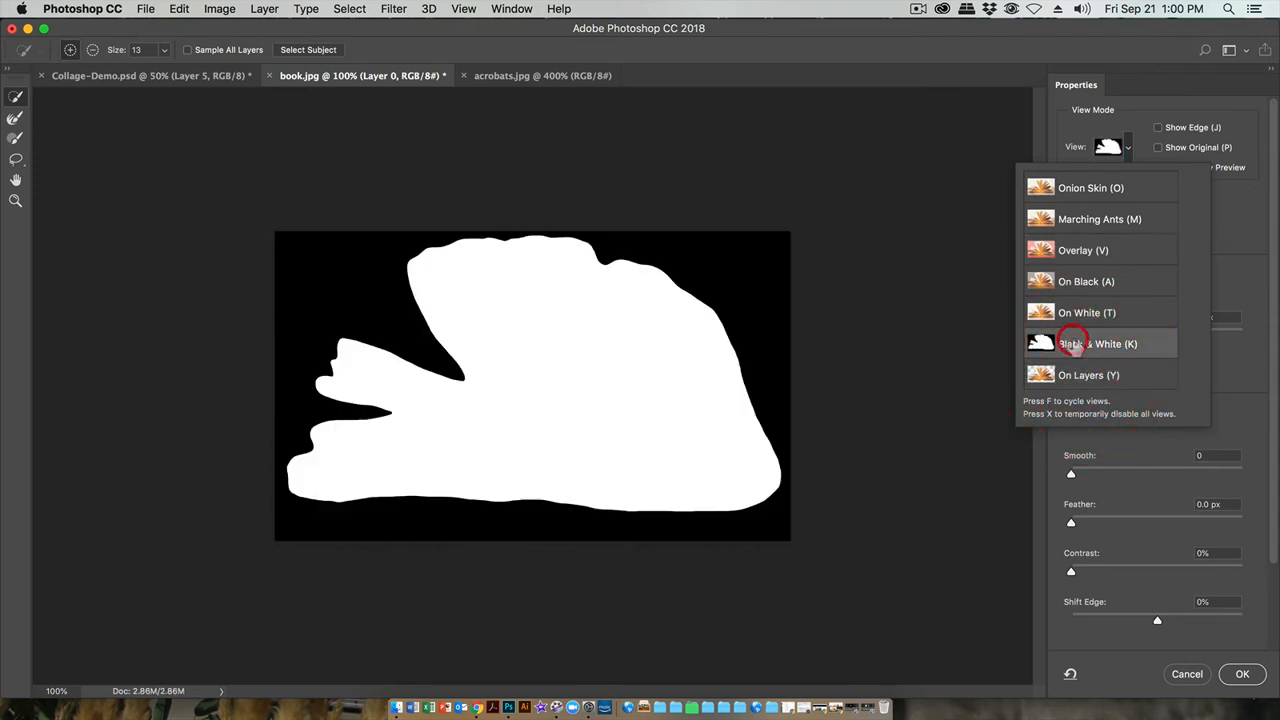
Step: Show the book selection in the On Black view mode with the opacity raised to 94%
{"action": "left_click", "coordinate": [1079, 284]}
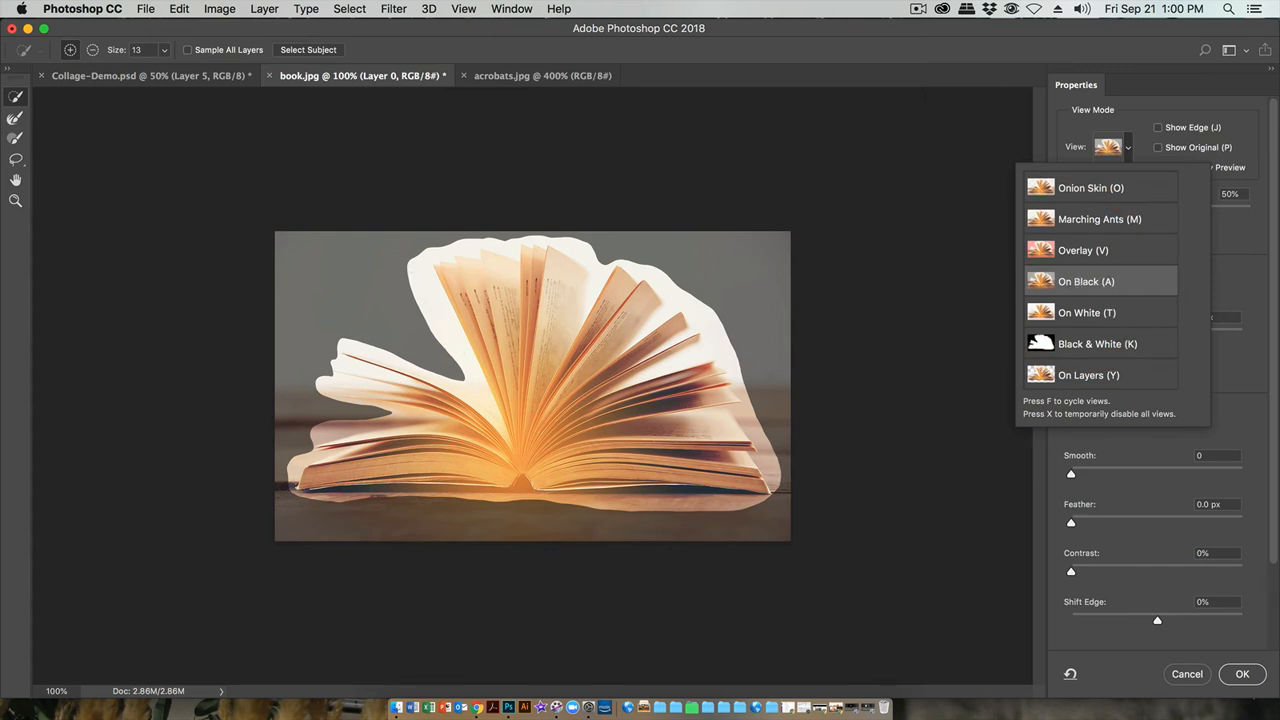
{"action": "left_click", "coordinate": [1234, 247]}
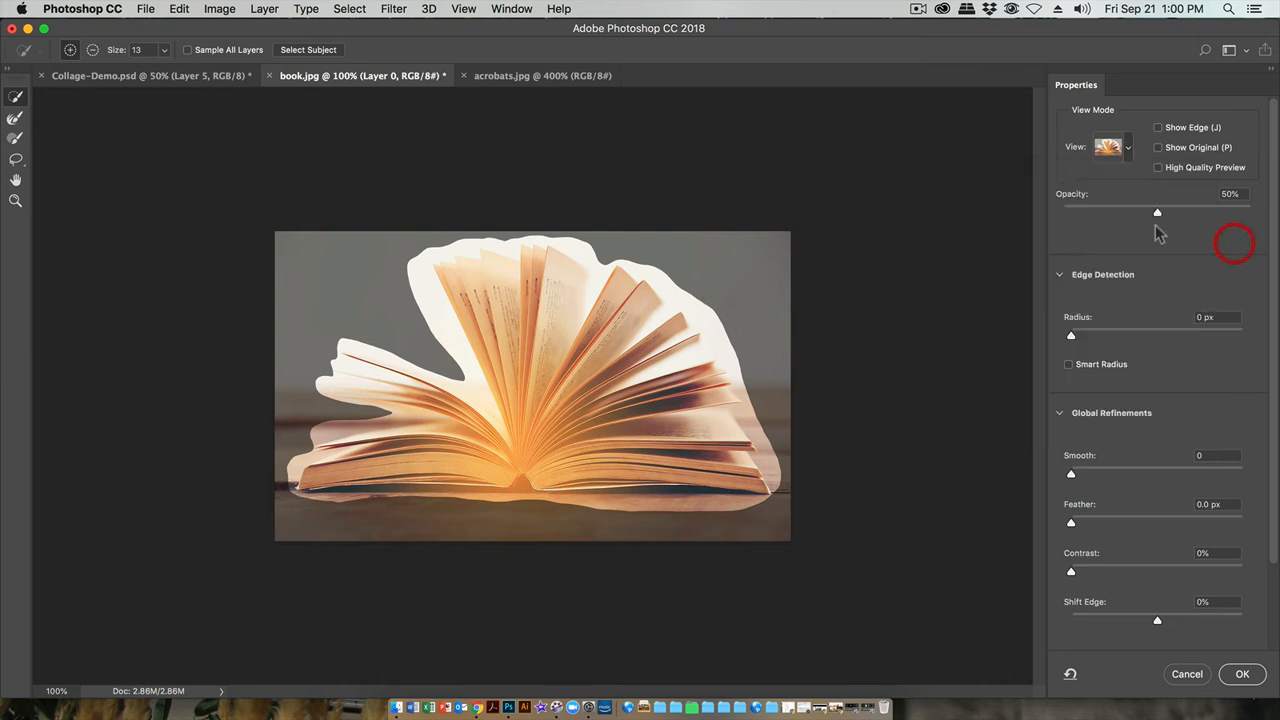
{"action": "left_click_drag", "start_coordinate": [1158, 217], "coordinate": [1238, 208]}
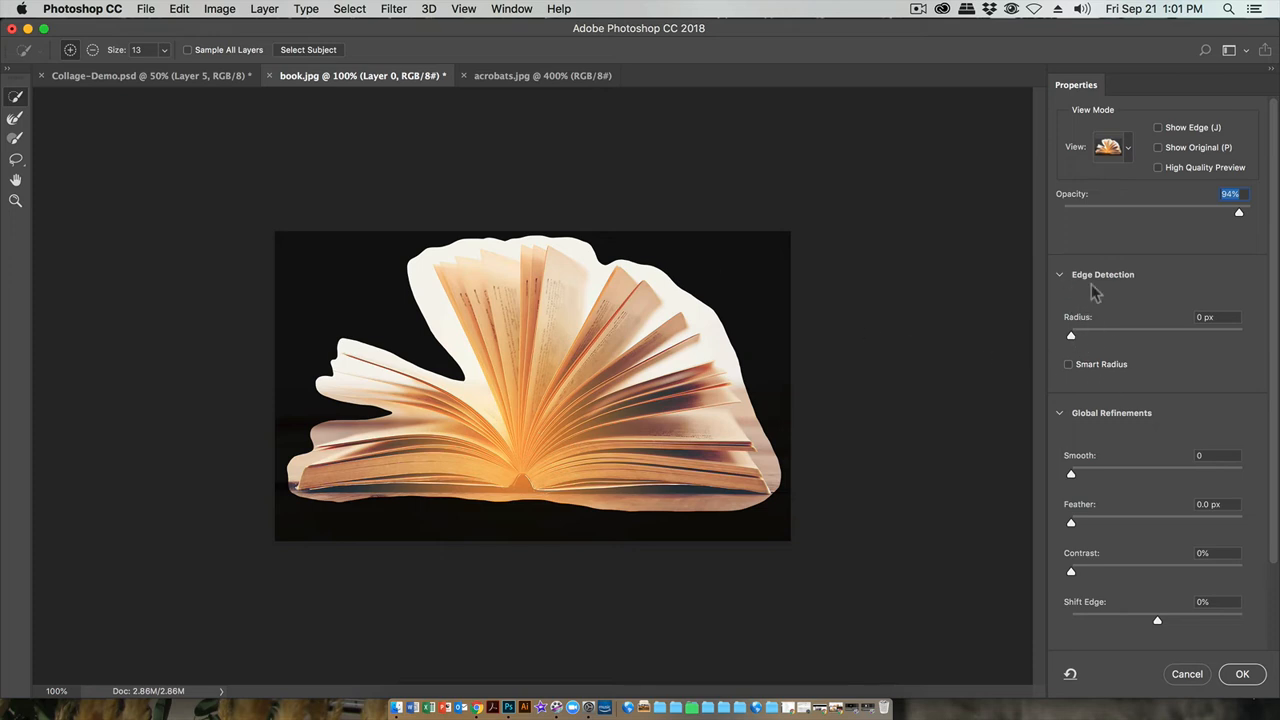
Step: Try edge detection with Smart Radius at 5 px and 9 px, turn Smart Radius off and reset the radius to 0 px
{"action": "left_click", "coordinate": [1068, 365]}
{"action": "left_click_drag", "start_coordinate": [1071, 335], "coordinate": [1115, 331]}
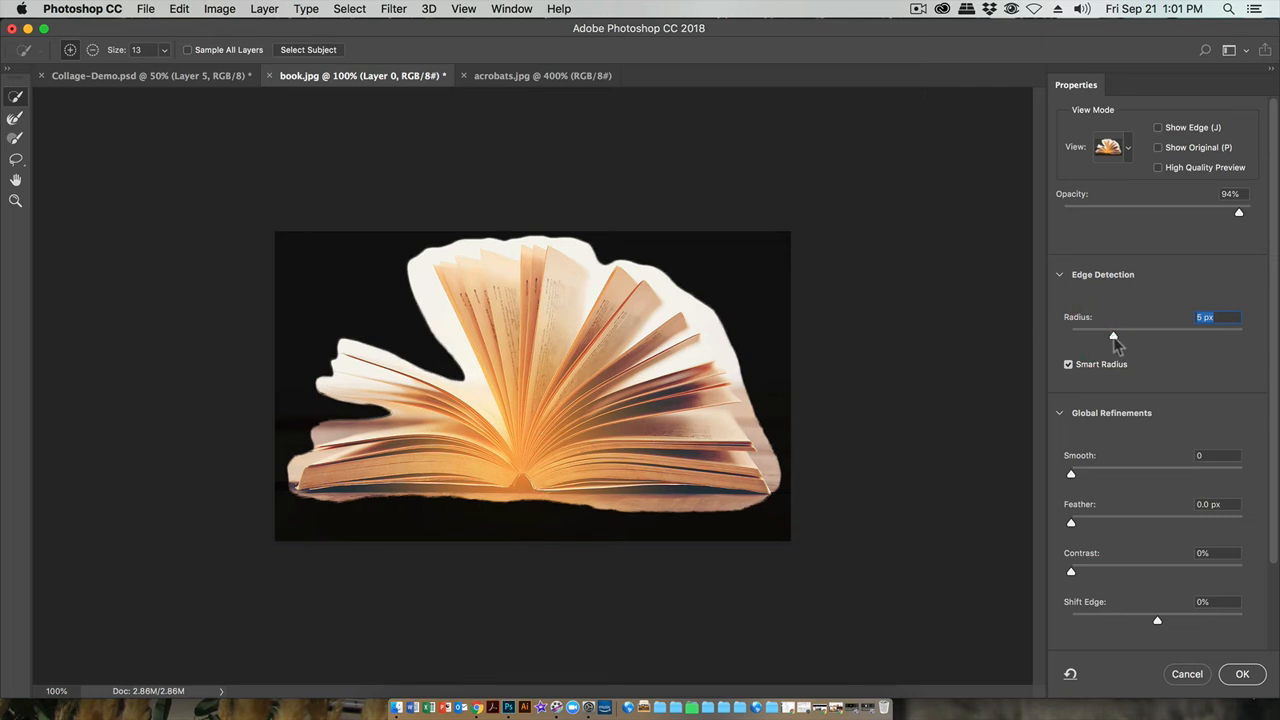
{"action": "left_click_drag", "start_coordinate": [1114, 336], "coordinate": [1137, 338]}
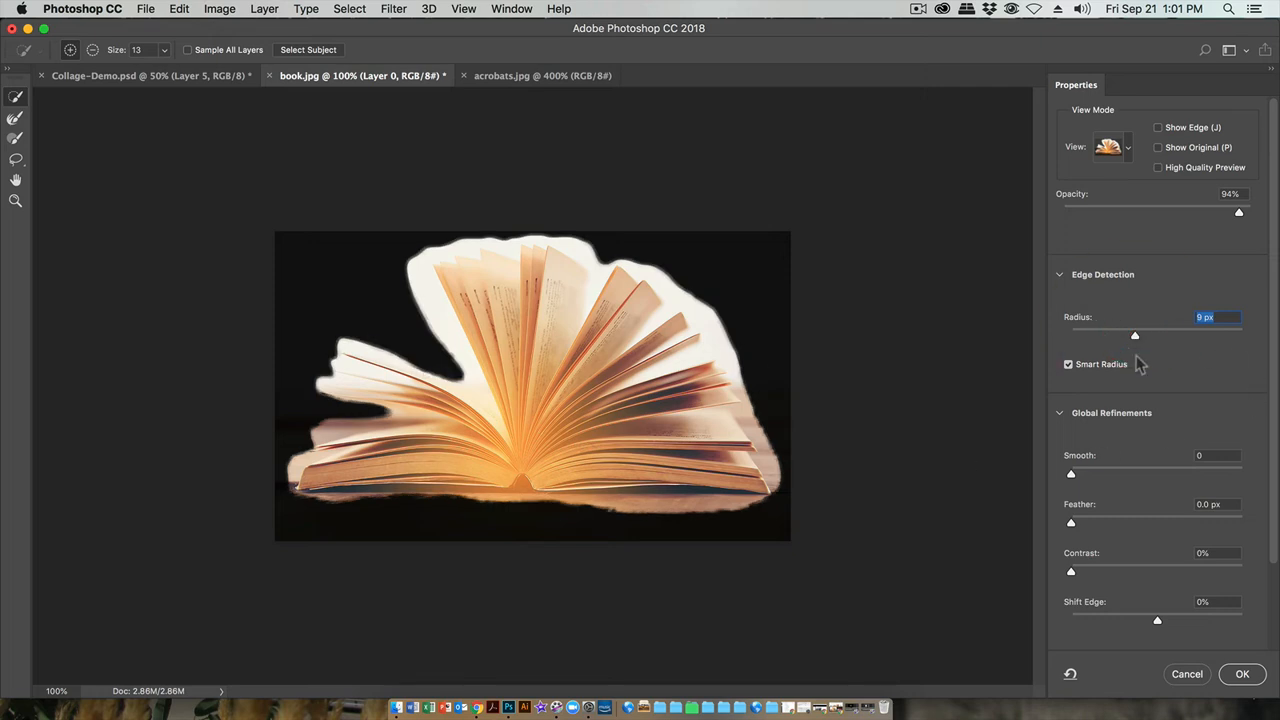
{"action": "left_click", "coordinate": [1068, 364]}
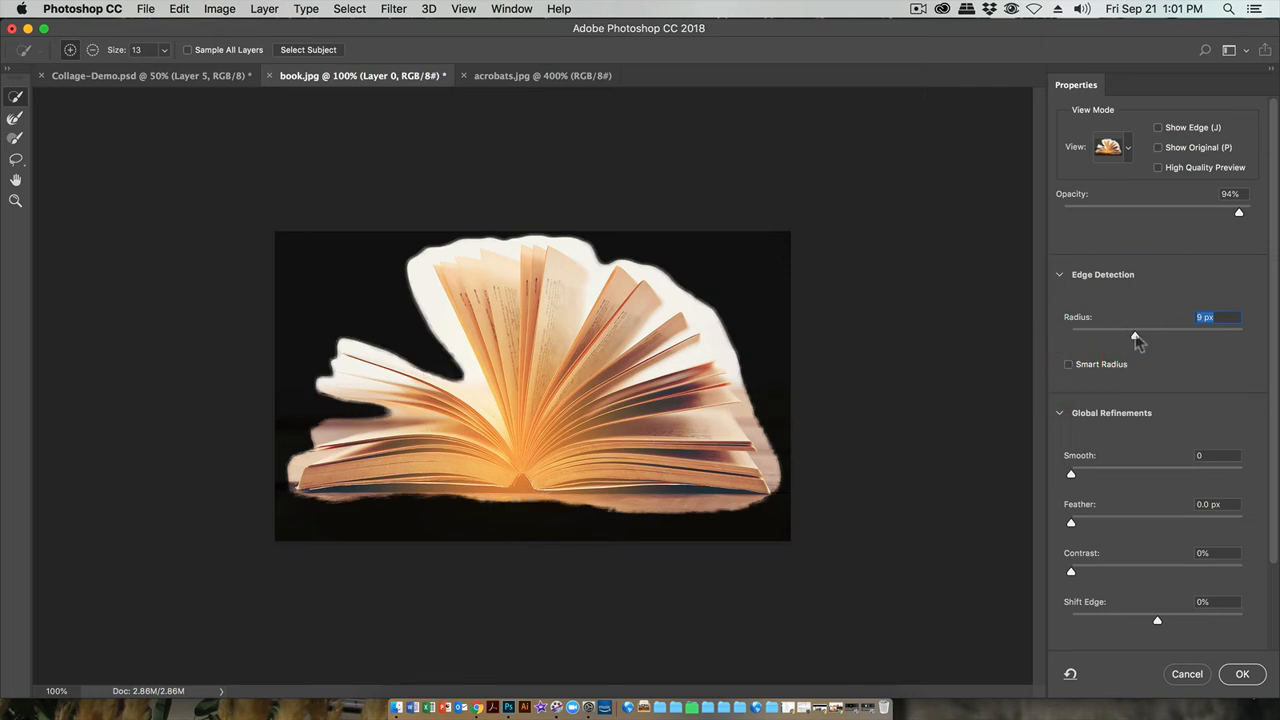
{"action": "left_click", "coordinate": [1074, 336]}
Step: Soften the book selection's edge by trying several feather amounts and settling on 7.5 px
{"action": "scroll", "coordinate": [1107, 430], "scroll_direction": "down", "scroll_amount": 5}
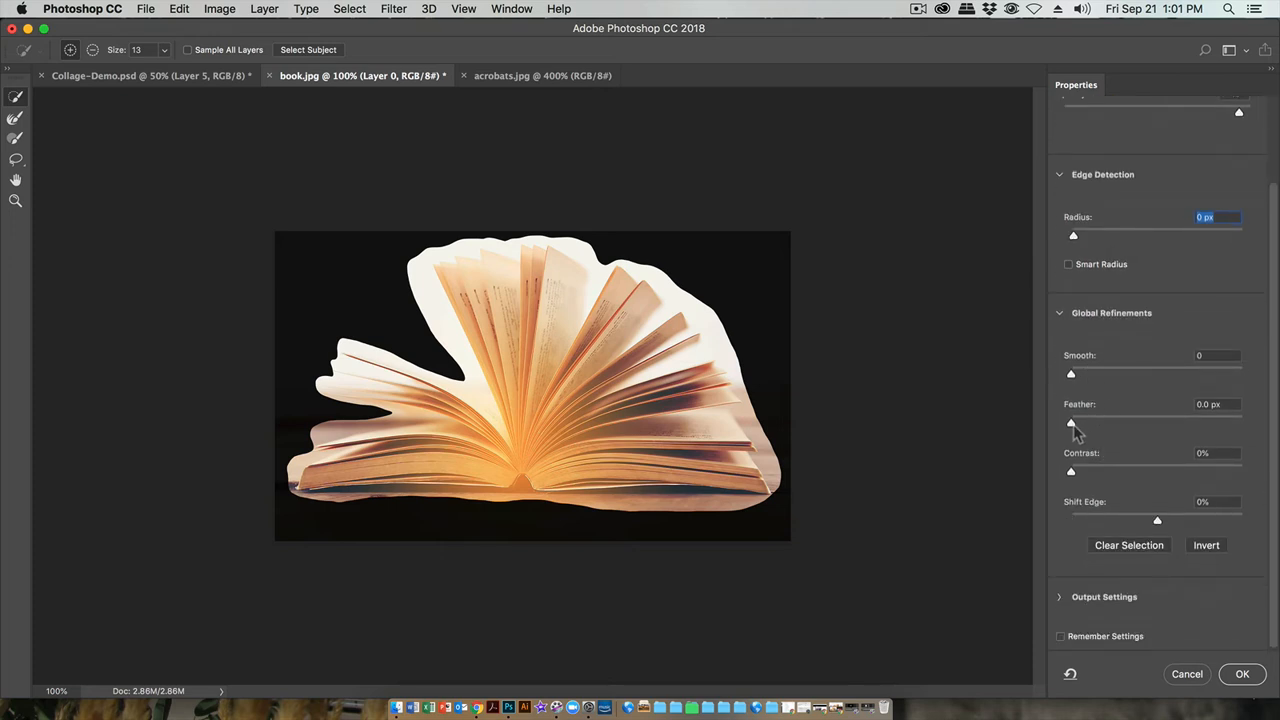
{"action": "left_click_drag", "start_coordinate": [1071, 425], "coordinate": [1119, 424]}
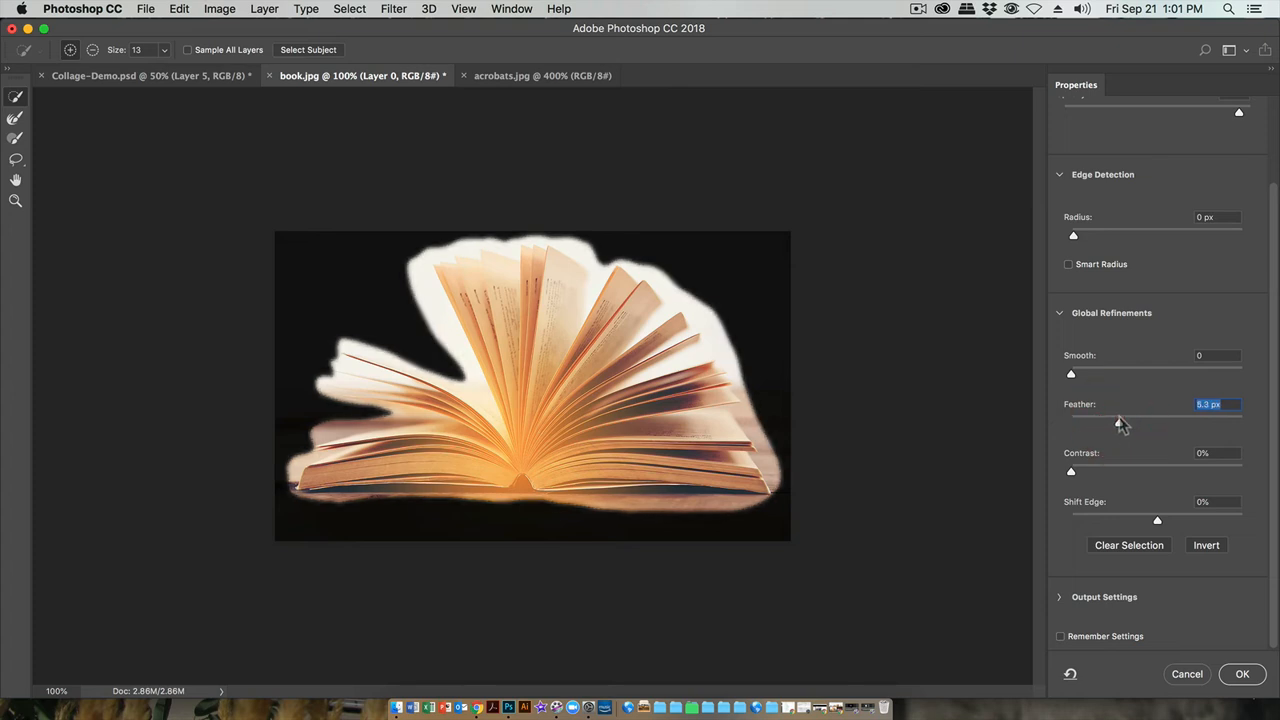
{"action": "mouse_move", "coordinate": [1119, 424]}
{"action": "left_mouse_down"}
{"action": "mouse_move", "coordinate": [1158, 424]}
{"action": "mouse_move", "coordinate": [1140, 424]}
{"action": "left_mouse_up"}
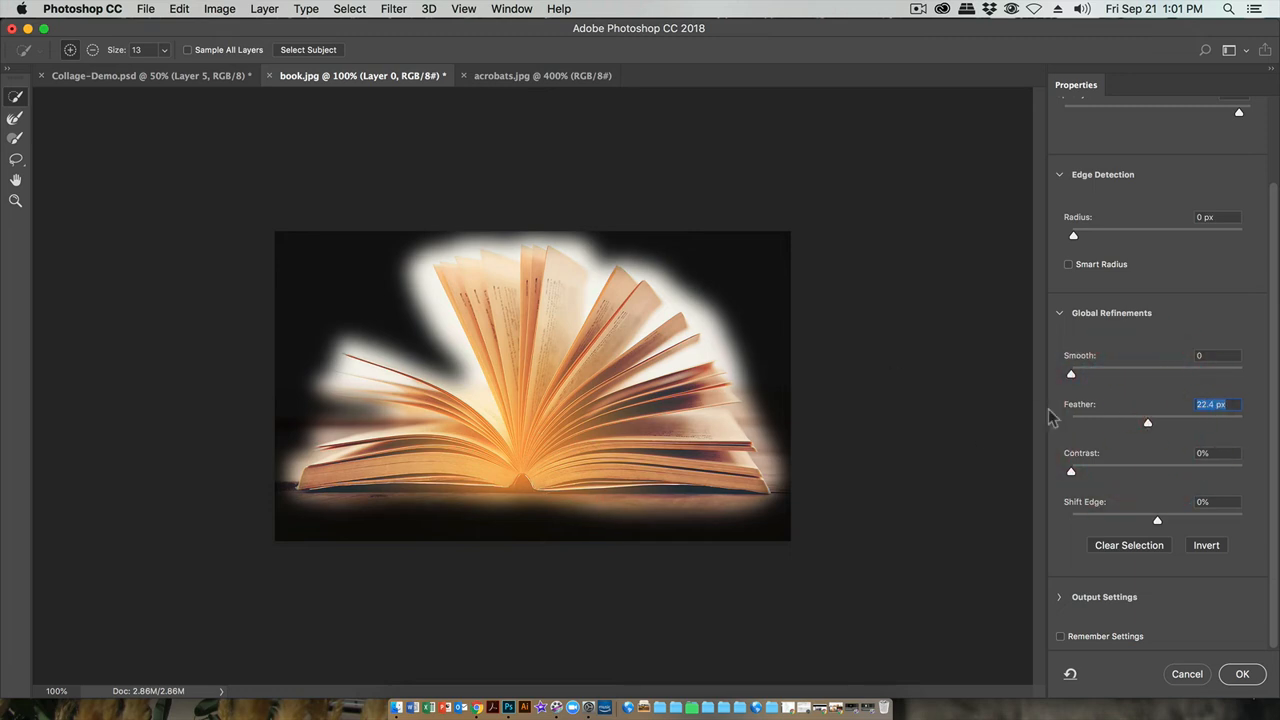
{"action": "left_click_drag", "start_coordinate": [1148, 425], "coordinate": [1130, 425]}
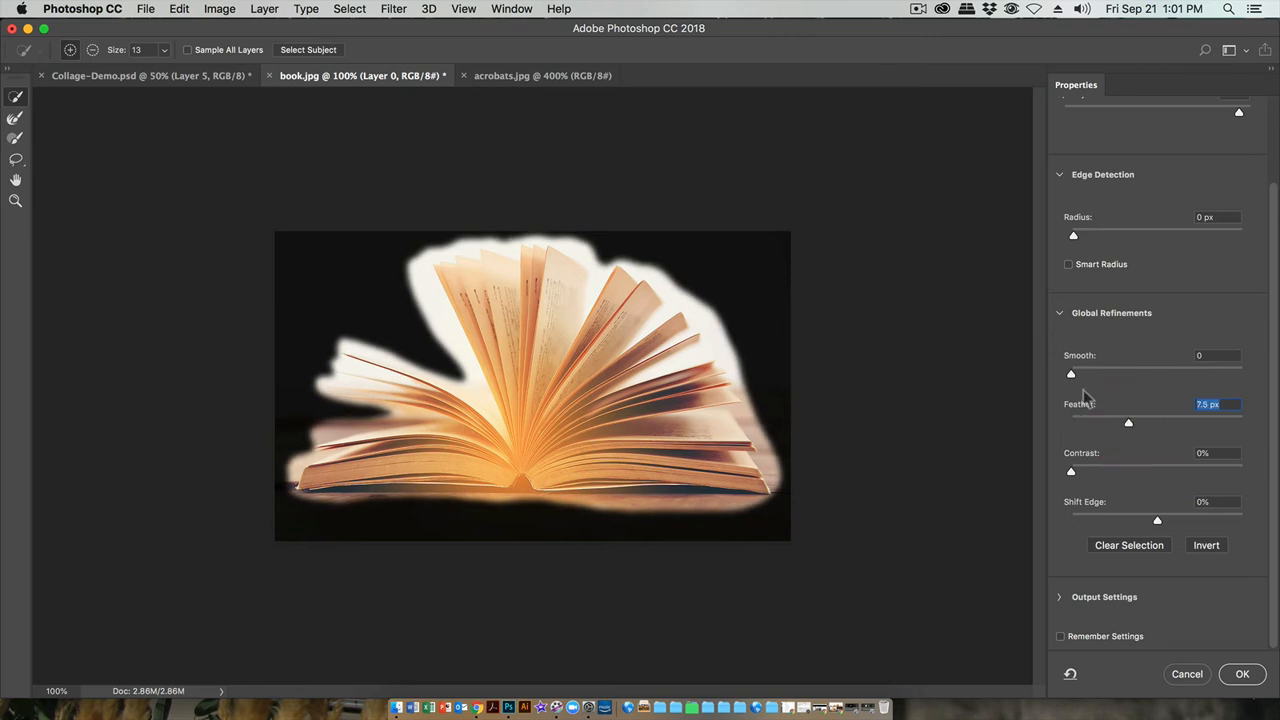
Step: Refine the selection edge with Smooth 1, Contrast 12% and Shift Edge -39%
{"action": "mouse_move", "coordinate": [1072, 374]}
{"action": "left_mouse_down"}
{"action": "mouse_move", "coordinate": [1131, 376]}
{"action": "mouse_move", "coordinate": [1073, 376]}
{"action": "left_mouse_up"}
{"action": "mouse_move", "coordinate": [1071, 471]}
{"action": "left_mouse_down"}
{"action": "mouse_move", "coordinate": [1127, 468]}
{"action": "mouse_move", "coordinate": [1070, 471]}
{"action": "left_mouse_up"}
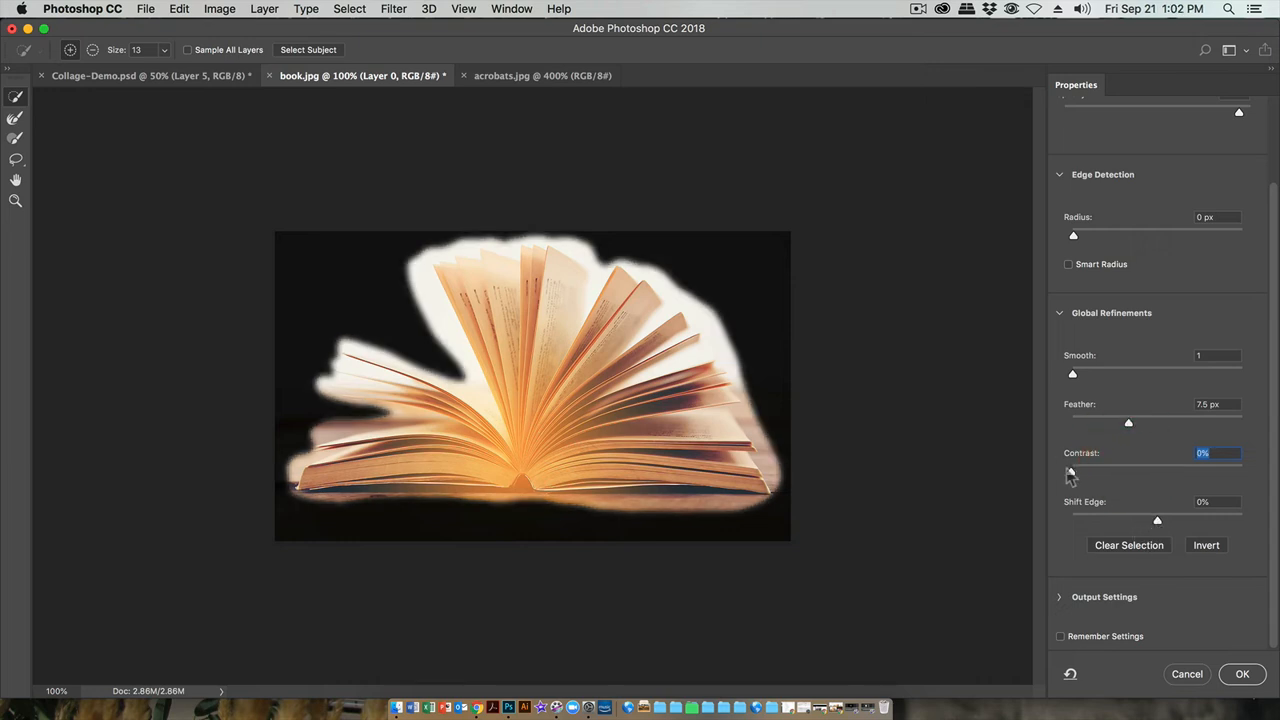
{"action": "left_click_drag", "start_coordinate": [1073, 473], "coordinate": [1092, 472]}
{"action": "left_click_drag", "start_coordinate": [1157, 522], "coordinate": [1124, 528]}
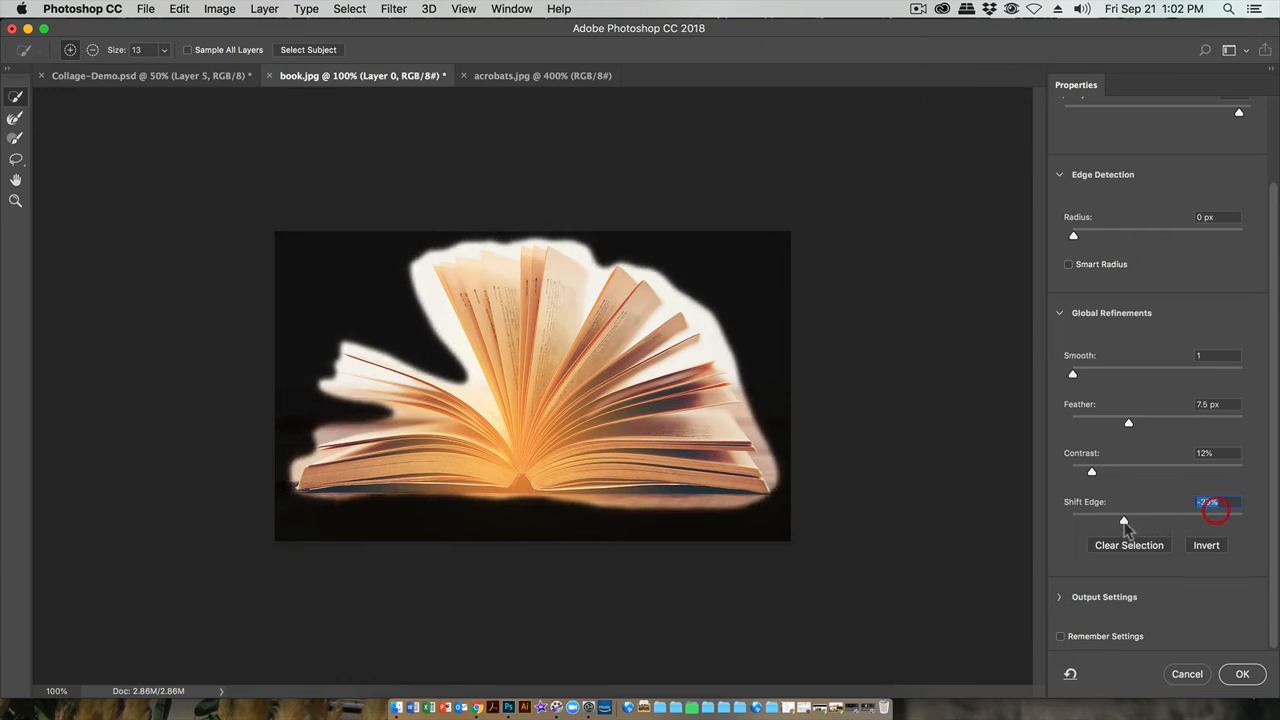
Step: Add the pale gap between the book's upright pages and its left page tips to the selection with the Quick Selection brush
{"action": "left_click", "coordinate": [1104, 598]}
{"action": "left_click", "coordinate": [421, 274]}
{"action": "left_click", "coordinate": [351, 337]}
{"action": "left_click", "coordinate": [357, 347]}
{"action": "left_click_drag", "start_coordinate": [351, 340], "coordinate": [433, 365]}
{"action": "left_click", "coordinate": [414, 360]}
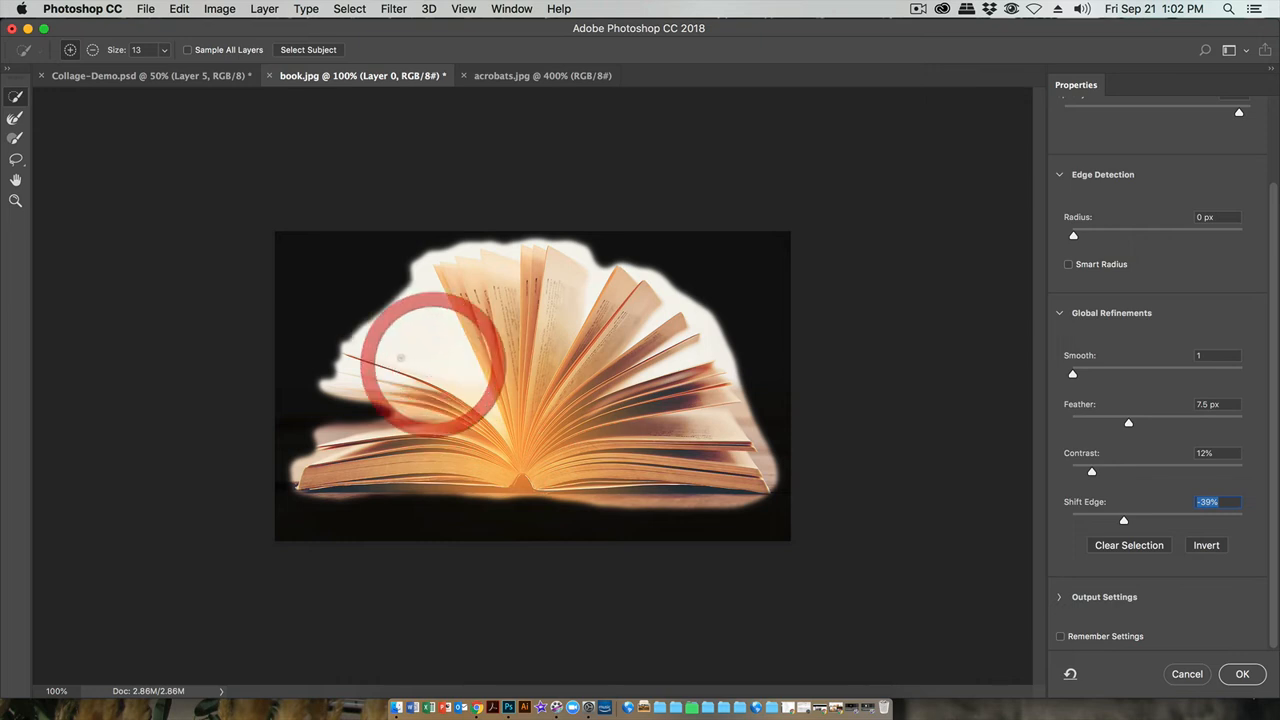
{"action": "left_click", "coordinate": [405, 359]}
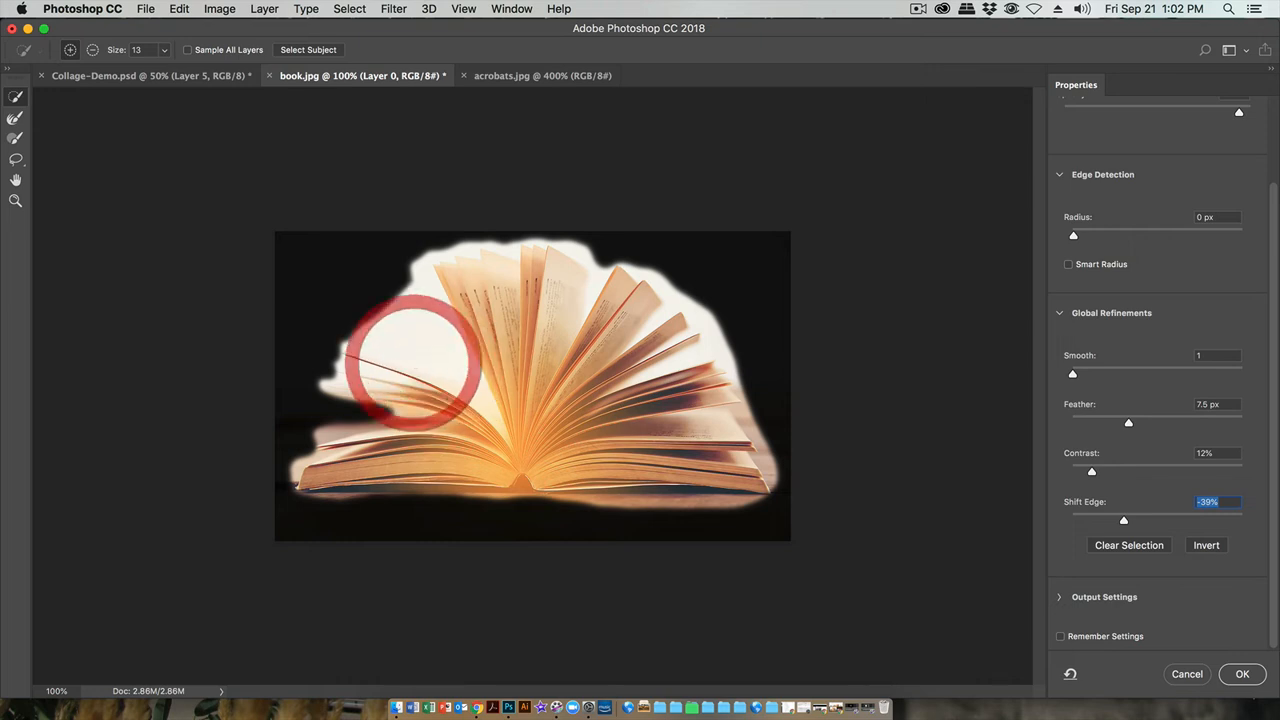
Step: Subtract the area just below the uppermost left page tip from the selection with the Quick Selection brush
{"action": "left_click", "coordinate": [91, 50]}
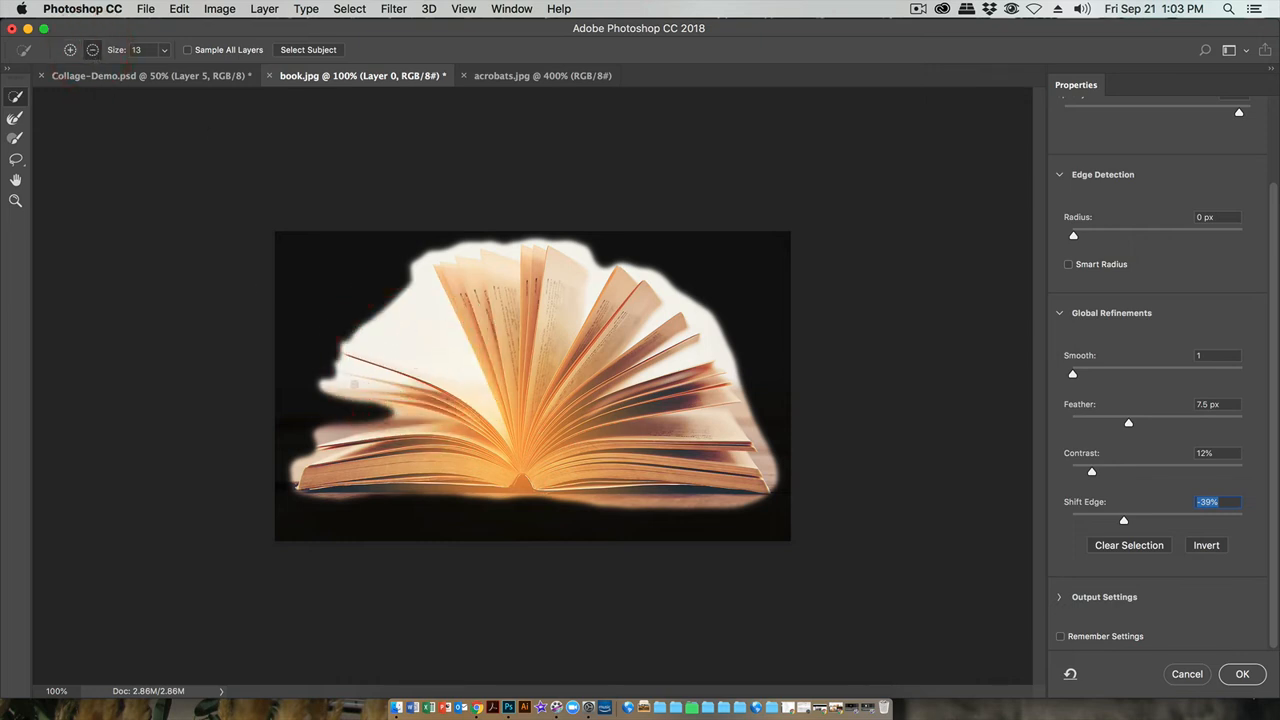
{"action": "left_click_drag", "start_coordinate": [343, 383], "coordinate": [349, 378]}
{"action": "left_click", "coordinate": [374, 376]}
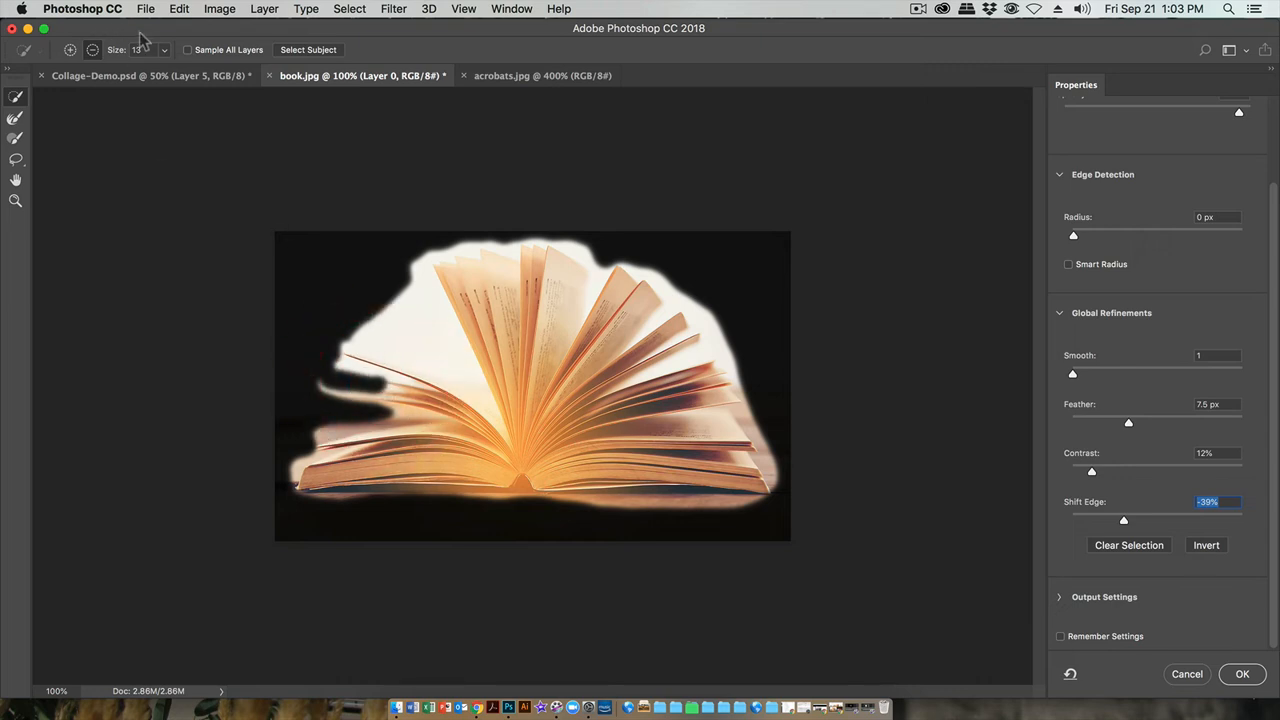
Step: Add part of the removed left page area back with the Quick Selection brush, and undo the stroke that spills into the background
{"action": "left_click", "coordinate": [70, 50]}
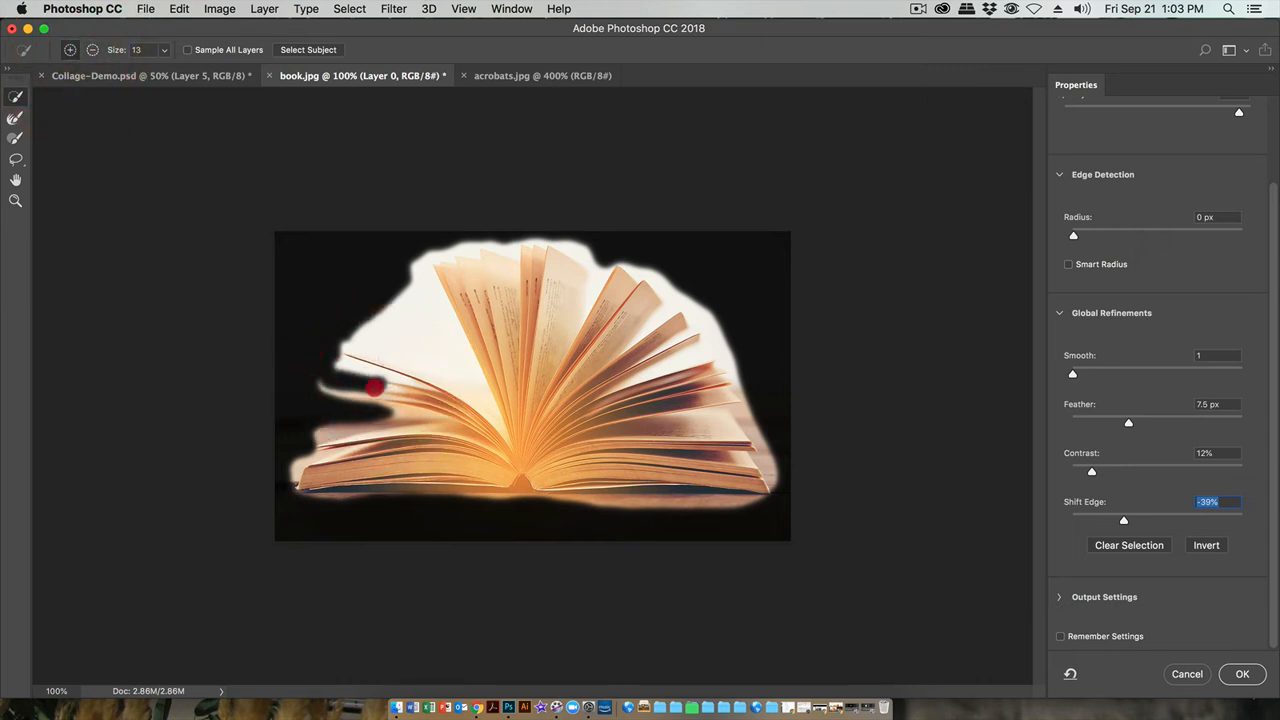
{"action": "left_click", "coordinate": [337, 378]}
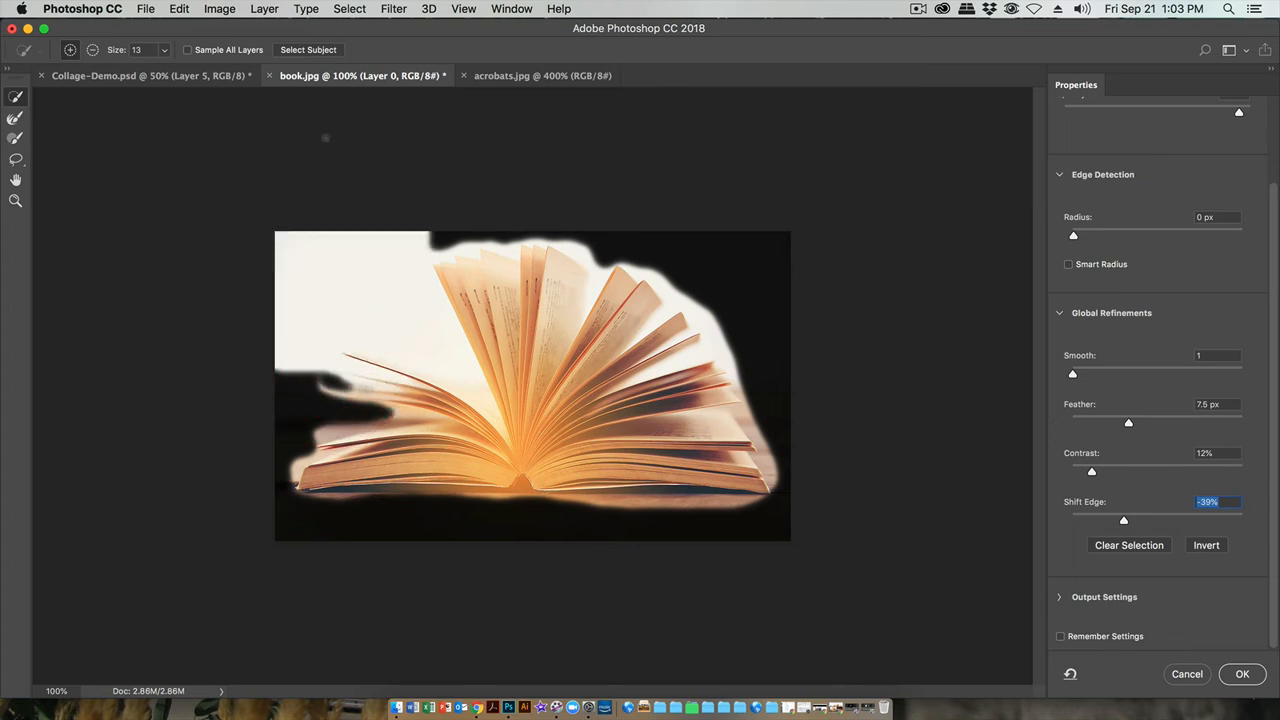
{"action": "key", "text": "super+z"}
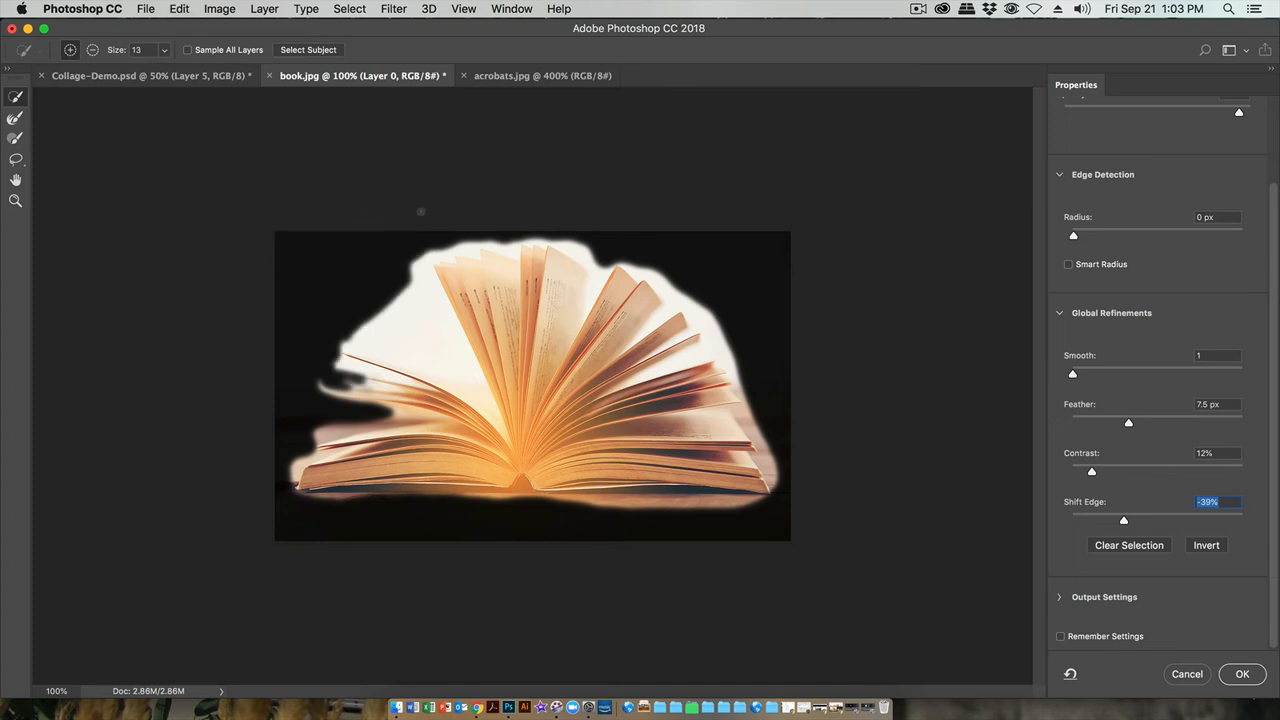
Step: Try adding the missing left page tips with the Quick Selection brush at size 1, and undo the strokes
{"action": "left_click", "coordinate": [164, 50]}
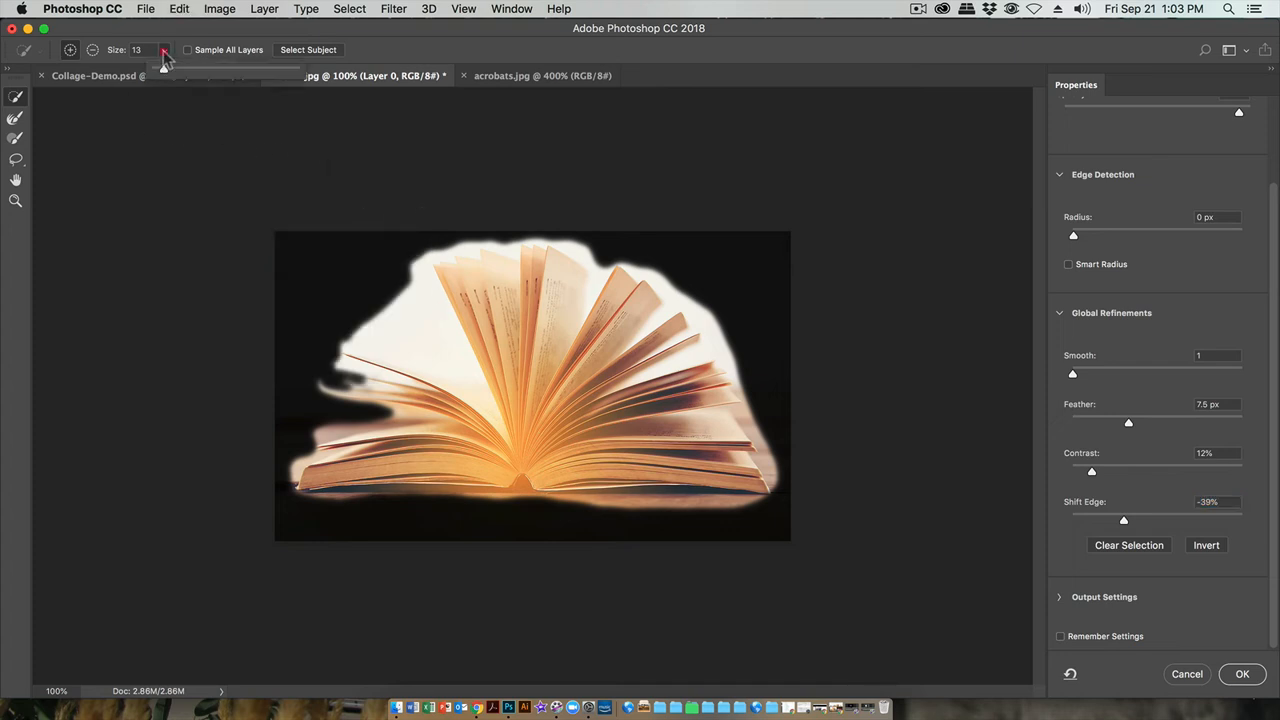
{"action": "left_click_drag", "start_coordinate": [160, 70], "coordinate": [157, 71]}
{"action": "left_click", "coordinate": [338, 373]}
{"action": "left_click", "coordinate": [336, 376]}
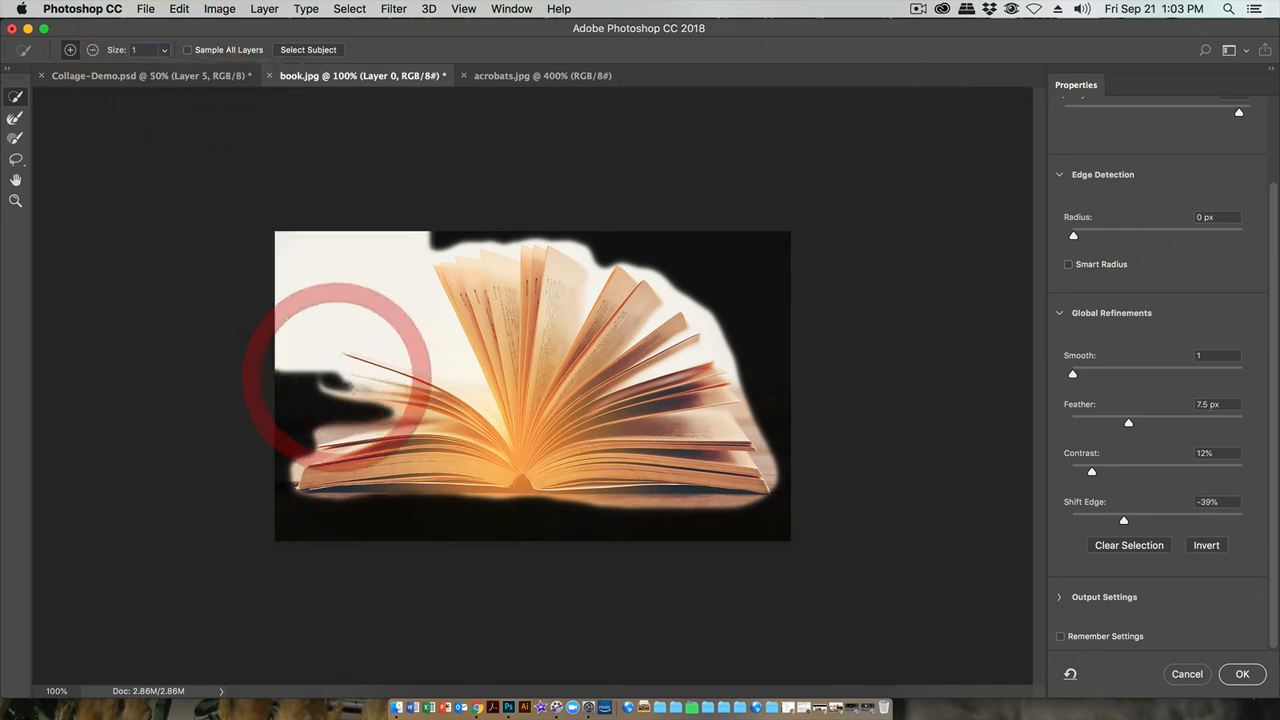
{"action": "key", "text": "super+z"}
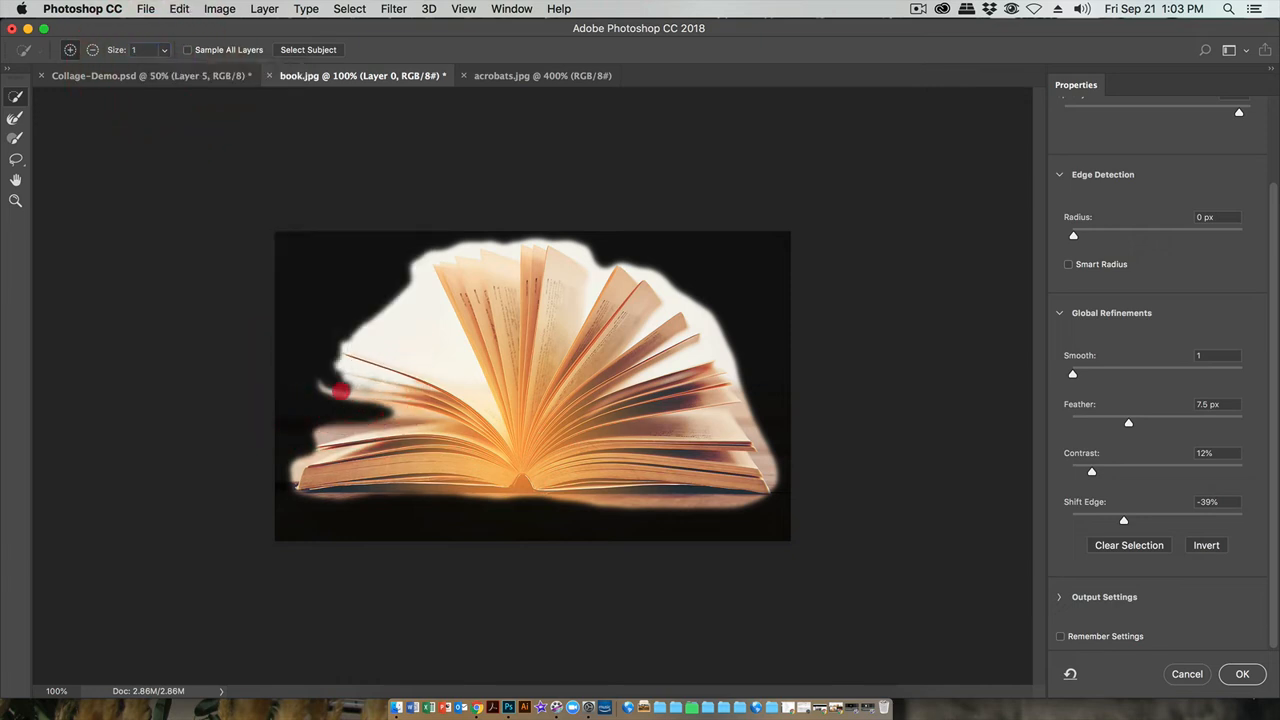
{"action": "left_click", "coordinate": [340, 390]}
{"action": "key", "text": "super+z"}
Step: Paint over the missing page tips at the book's left edge with the Refine Edge Brush in add mode
{"action": "left_click", "coordinate": [16, 119]}
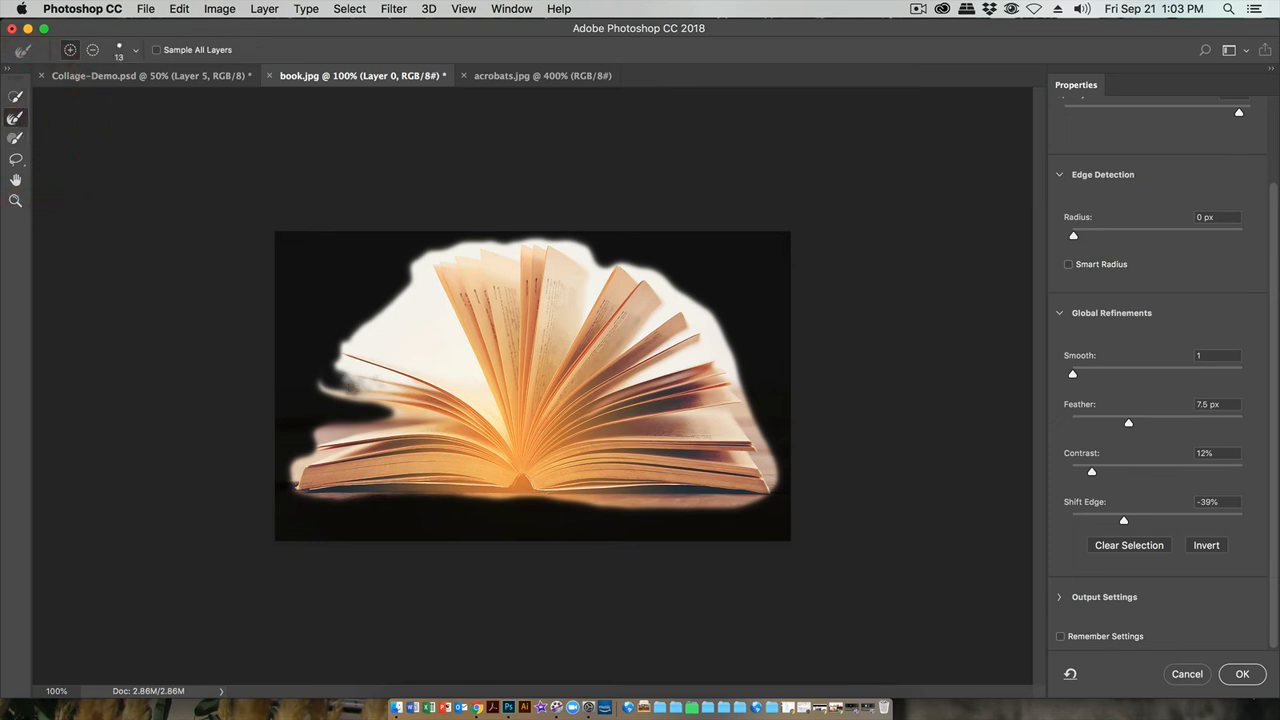
{"action": "left_click", "coordinate": [355, 381]}
{"action": "mouse_move", "coordinate": [359, 390]}
{"action": "left_mouse_down"}
{"action": "mouse_move", "coordinate": [320, 379]}
{"action": "mouse_move", "coordinate": [341, 383]}
{"action": "left_mouse_up"}
Step: Paint around the left page tips with the Refine Edge Brush in subtract mode, and switch the brush back to add mode
{"action": "left_click", "coordinate": [92, 49]}
{"action": "left_click", "coordinate": [340, 386]}
{"action": "left_click", "coordinate": [326, 380]}
{"action": "left_click", "coordinate": [323, 374]}
{"action": "left_click", "coordinate": [329, 389]}
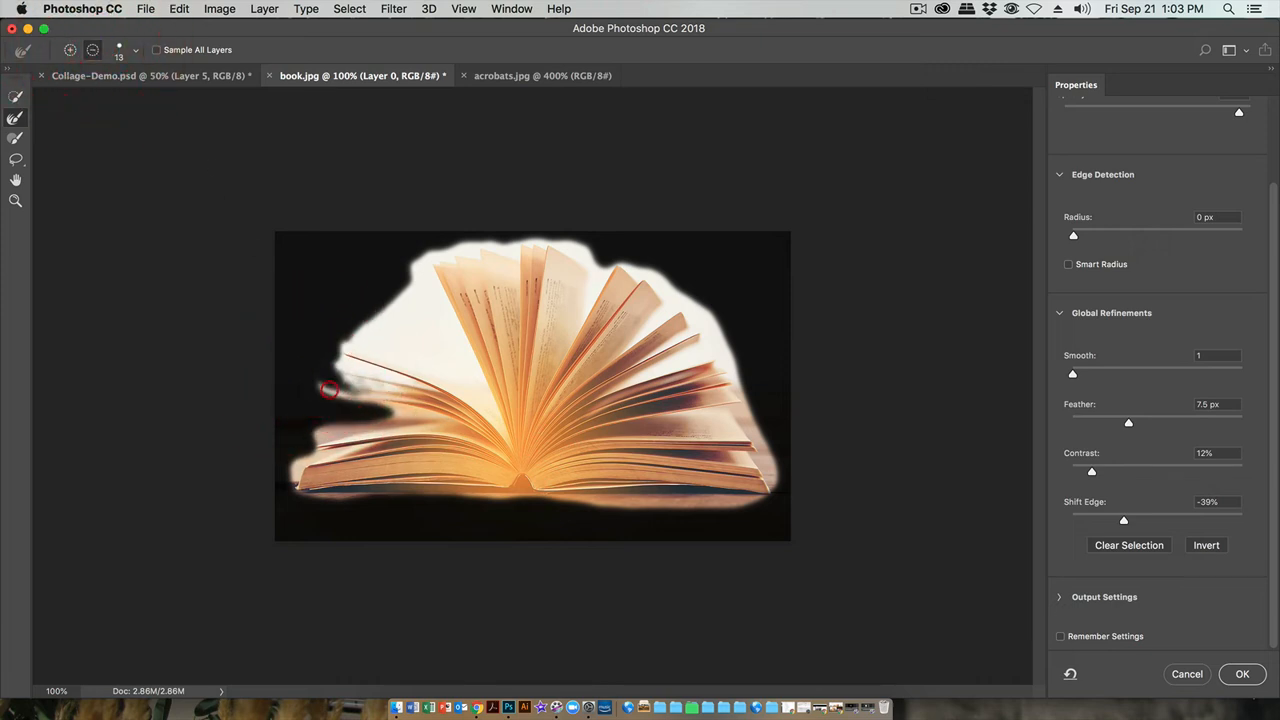
{"action": "left_click", "coordinate": [331, 381]}
{"action": "left_click", "coordinate": [342, 386]}
{"action": "left_click", "coordinate": [322, 366]}
{"action": "left_click", "coordinate": [69, 50]}
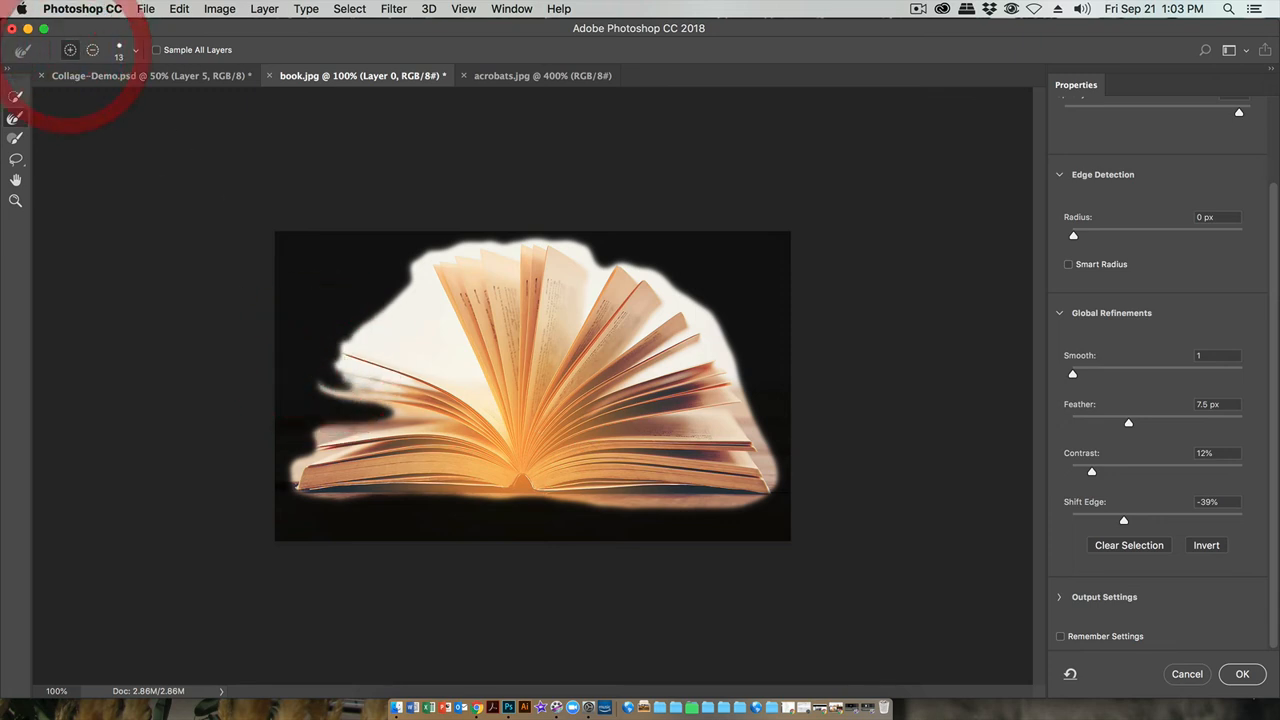
Step: Set the Refine Edge Brush size to 25 px and paint over the faded page tips at the book's left edge
{"action": "right_click", "coordinate": [365, 390]}
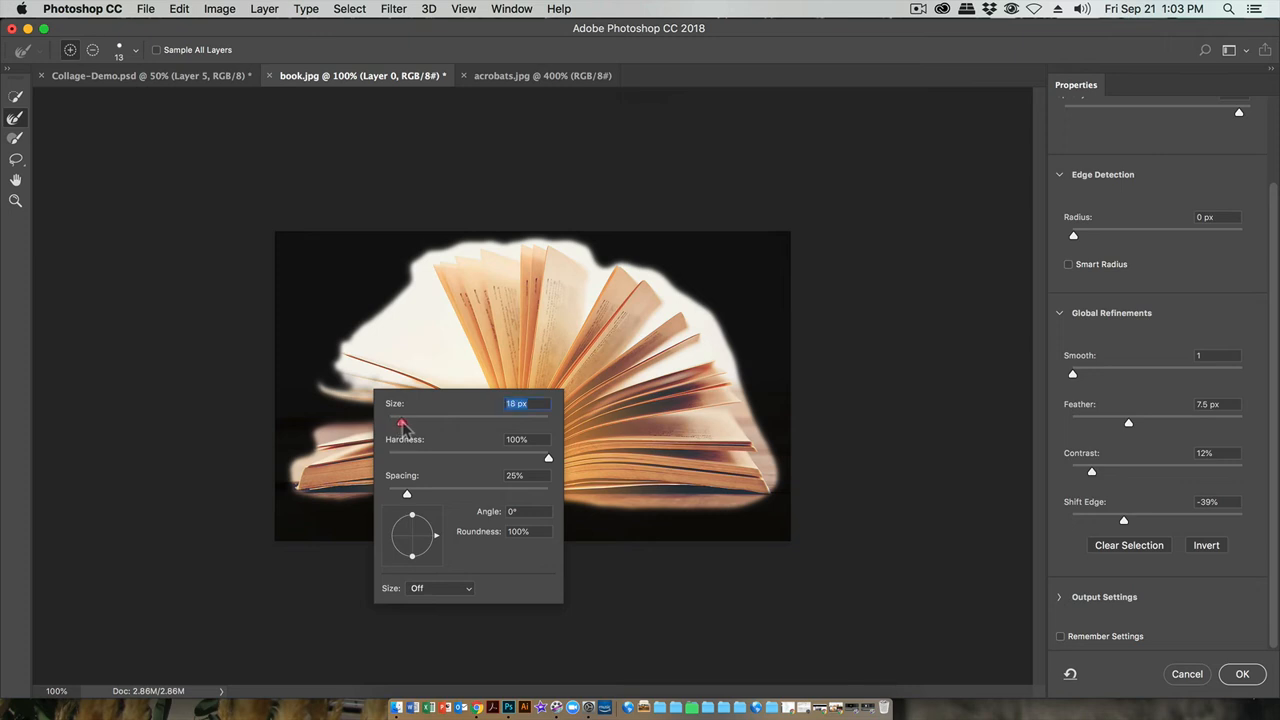
{"action": "left_click", "coordinate": [407, 423]}
{"action": "key", "text": "Return"}
{"action": "left_click", "coordinate": [326, 375]}
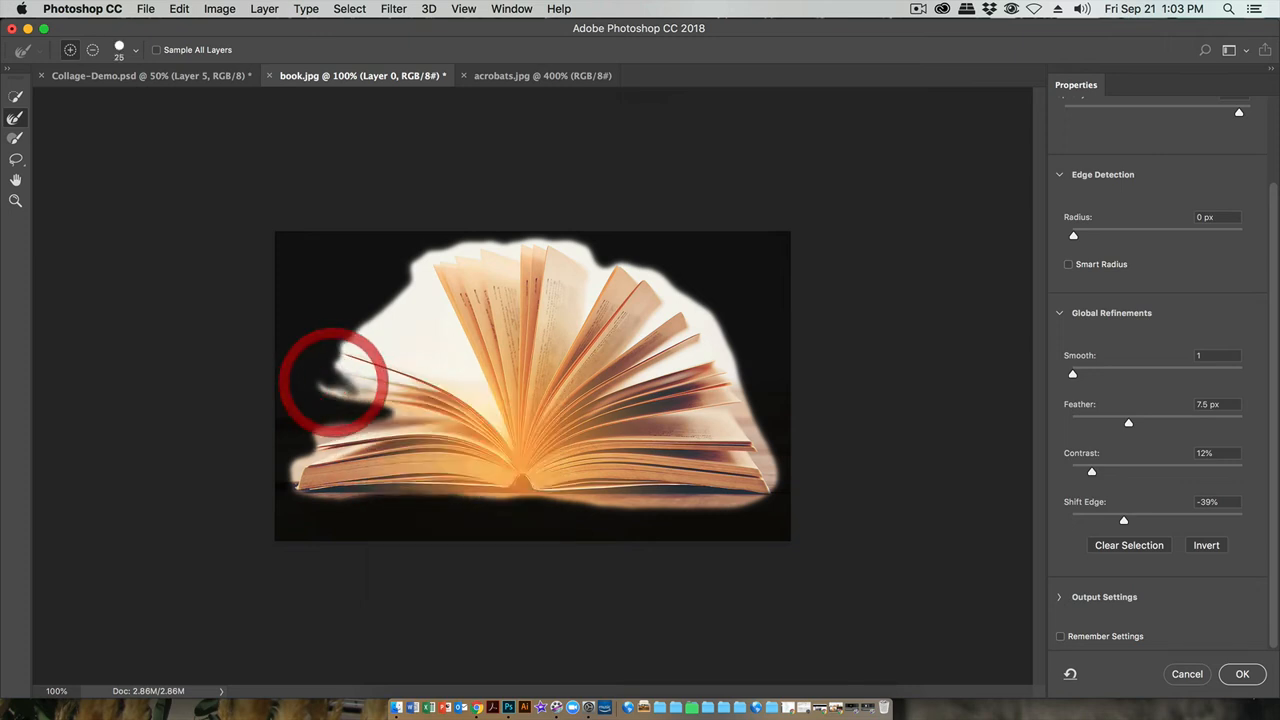
Step: Restore the left page tips with the Brush tool in add mode, enlarging the brush to 27 px
{"action": "left_click", "coordinate": [15, 138]}
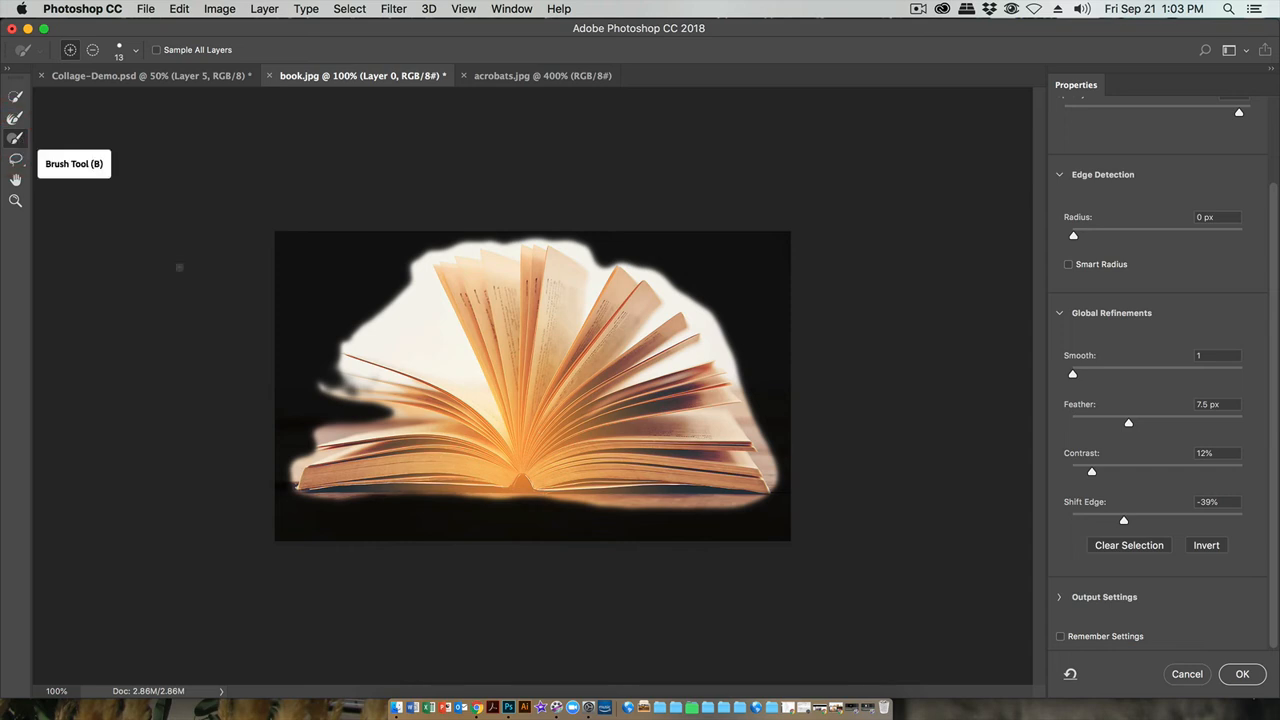
{"action": "left_click", "coordinate": [331, 378]}
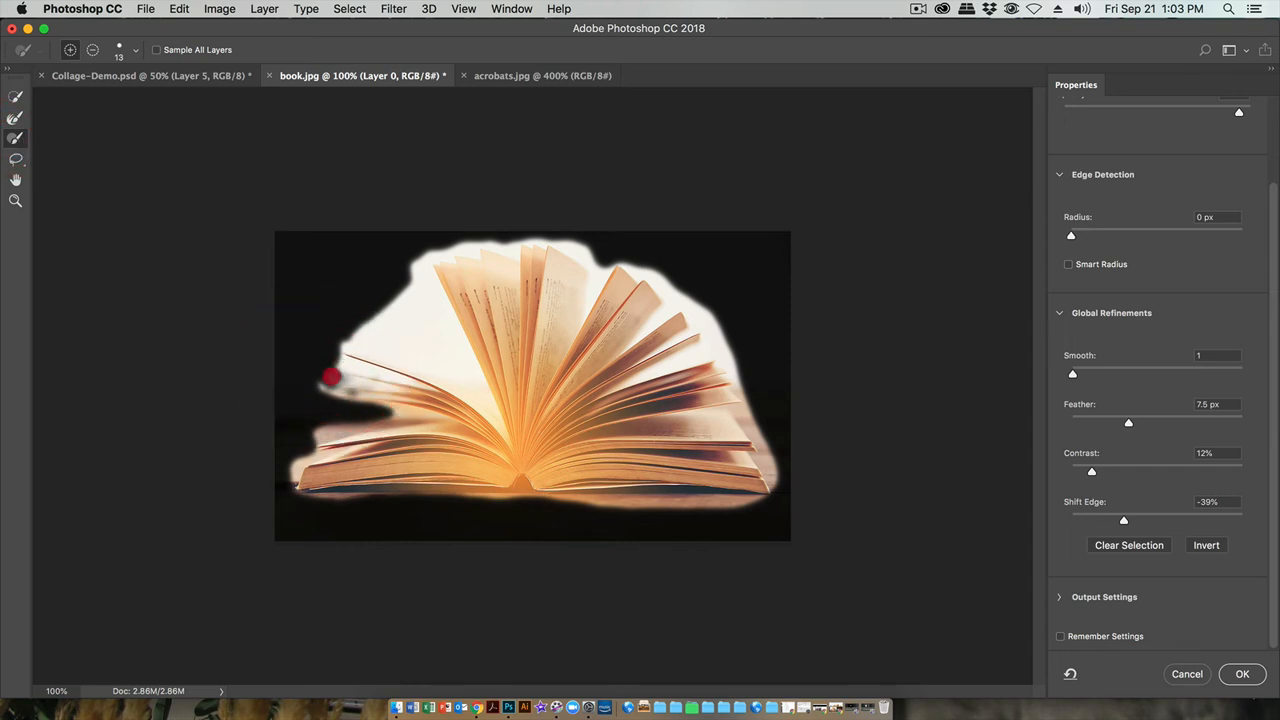
{"action": "right_click", "coordinate": [336, 390]}
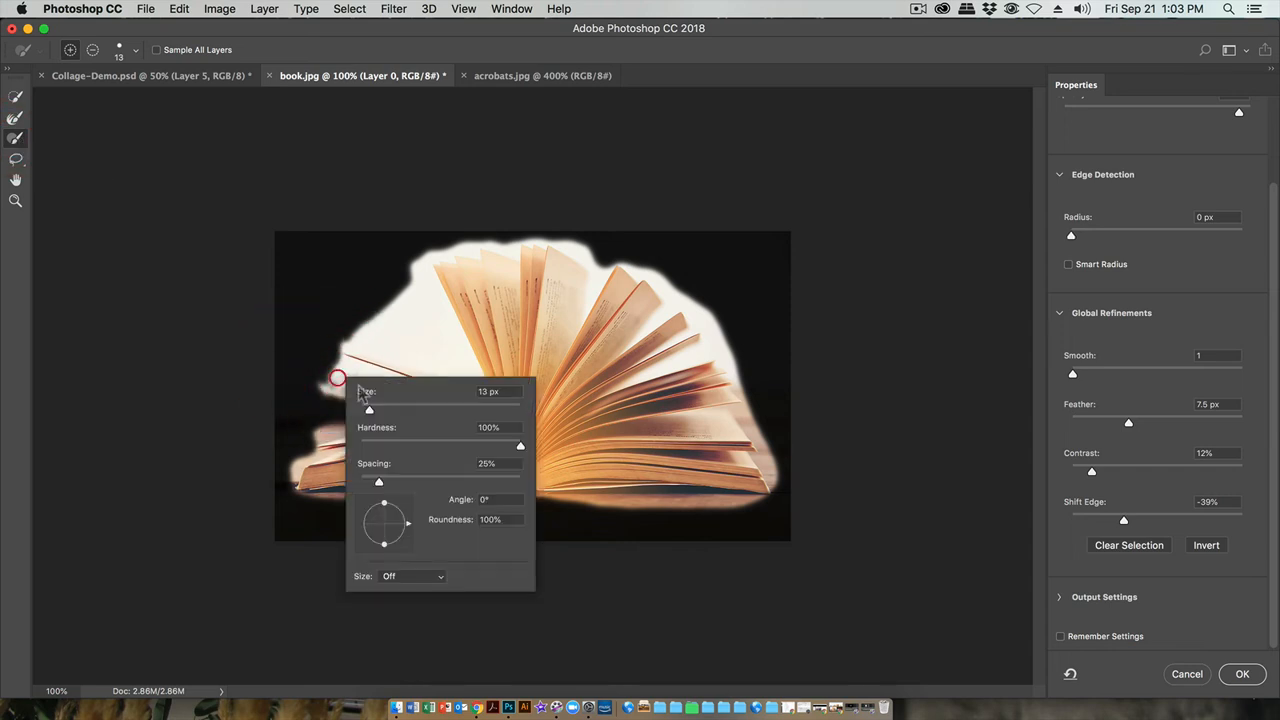
{"action": "mouse_move", "coordinate": [381, 411]}
{"action": "left_mouse_down"}
{"action": "mouse_move", "coordinate": [333, 388]}
{"action": "mouse_move", "coordinate": [377, 371]}
{"action": "left_mouse_up"}
{"action": "left_click", "coordinate": [336, 385]}
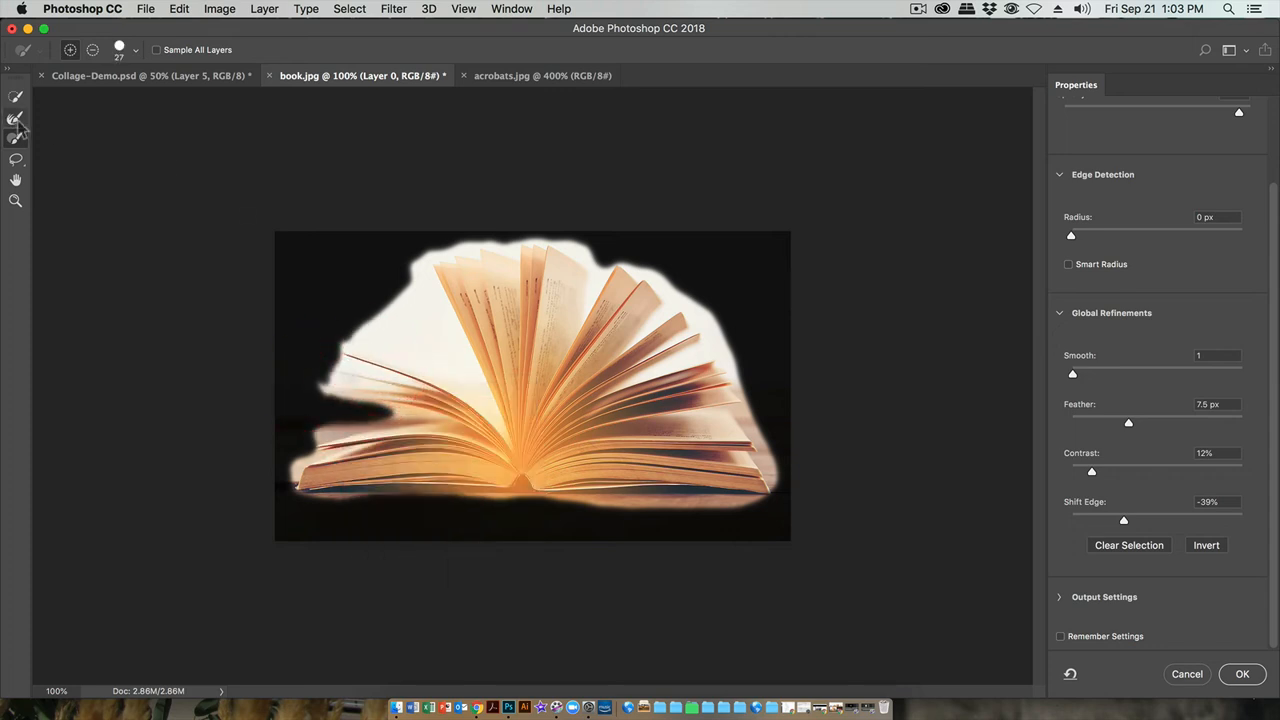
Step: Refine the edge beside the left page tips with the Refine Edge Brush, and fill the notch beneath them with the Brush tool
{"action": "key", "text": "r"}
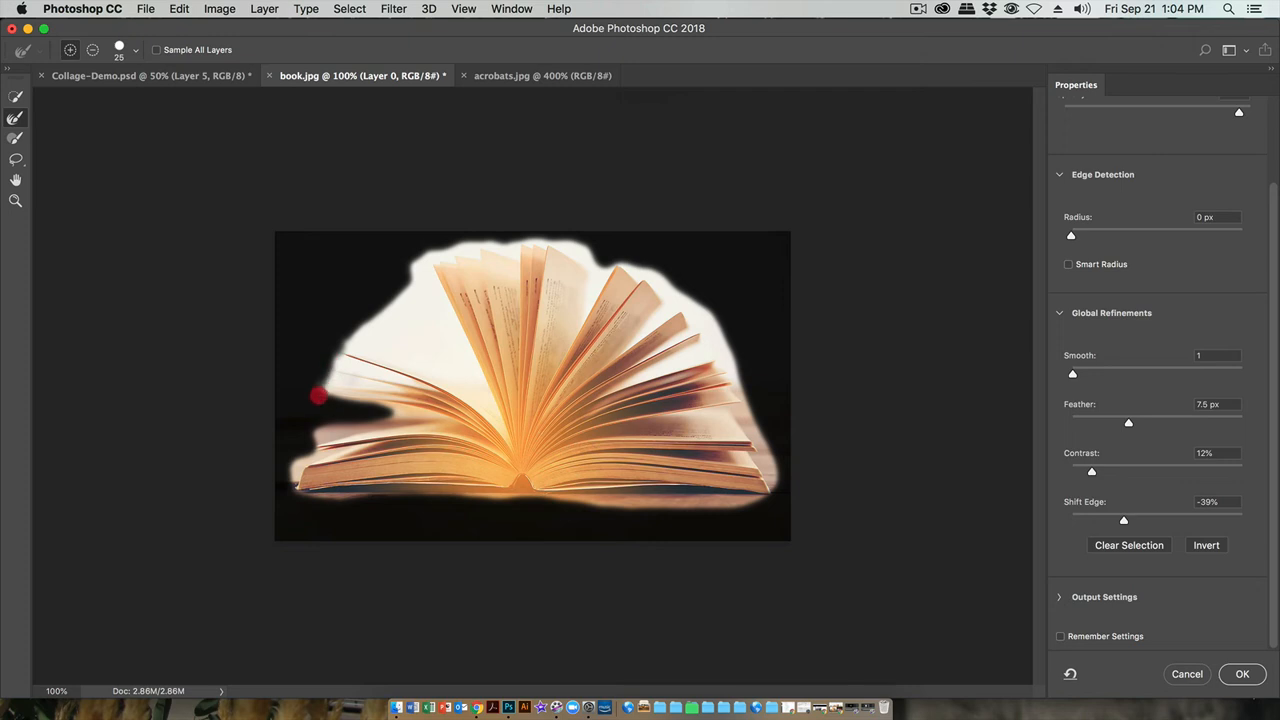
{"action": "left_click_drag", "start_coordinate": [318, 396], "coordinate": [310, 382]}
{"action": "left_click", "coordinate": [16, 139]}
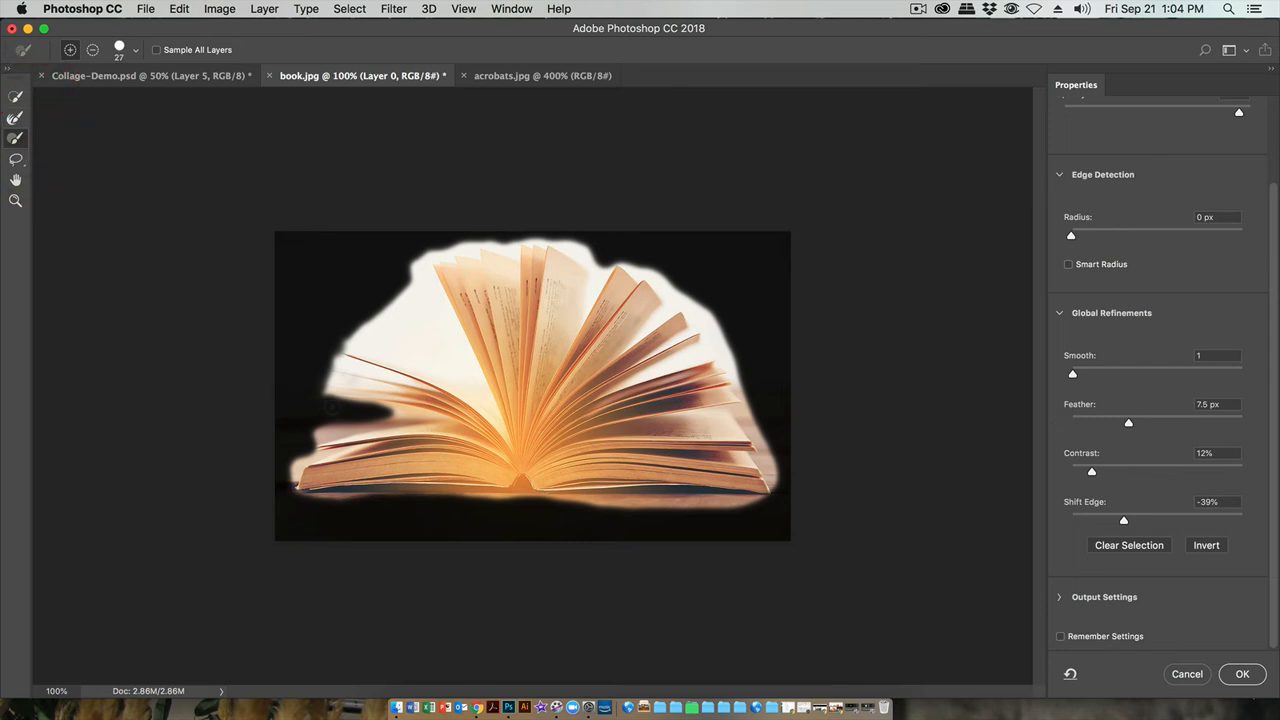
{"action": "mouse_move", "coordinate": [392, 412]}
{"action": "left_mouse_down"}
{"action": "mouse_move", "coordinate": [334, 405]}
{"action": "mouse_move", "coordinate": [380, 416]}
{"action": "mouse_move", "coordinate": [335, 406]}
{"action": "mouse_move", "coordinate": [332, 421]}
{"action": "mouse_move", "coordinate": [332, 392]}
{"action": "mouse_move", "coordinate": [325, 437]}
{"action": "mouse_move", "coordinate": [346, 397]}
{"action": "left_mouse_up"}
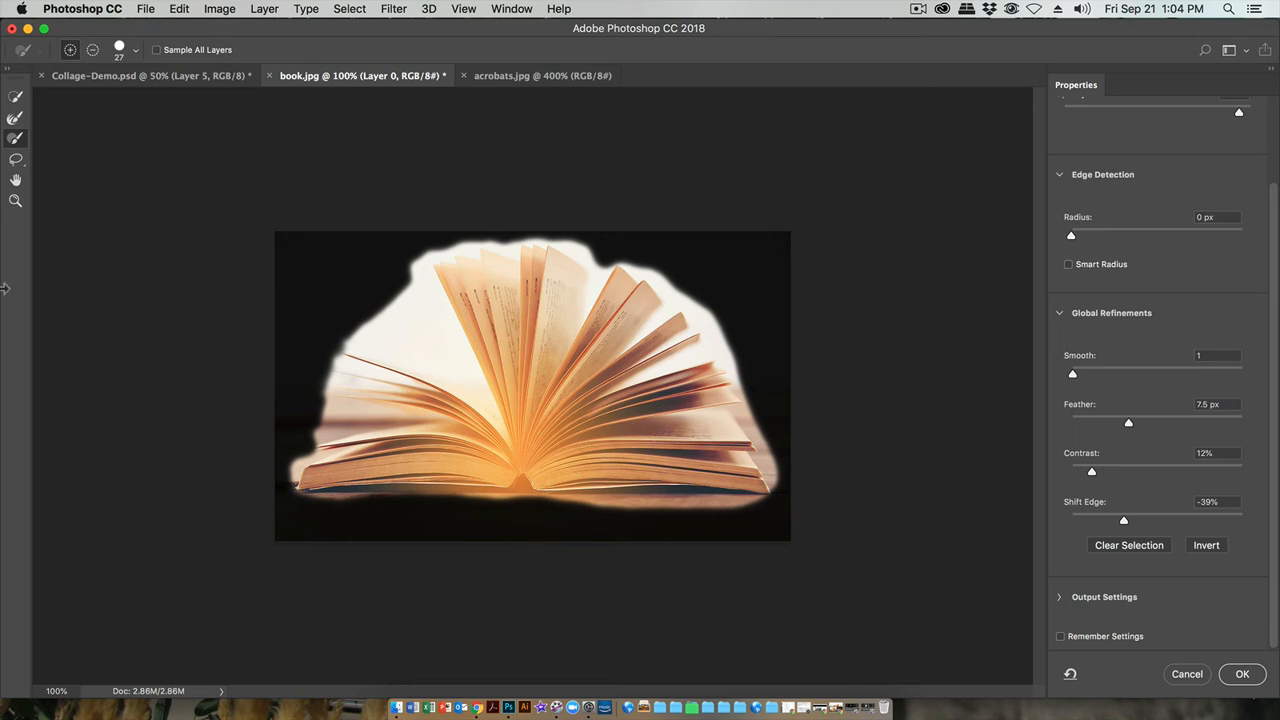
{"action": "left_click", "coordinate": [15, 200]}
{"action": "left_click", "coordinate": [15, 179]}
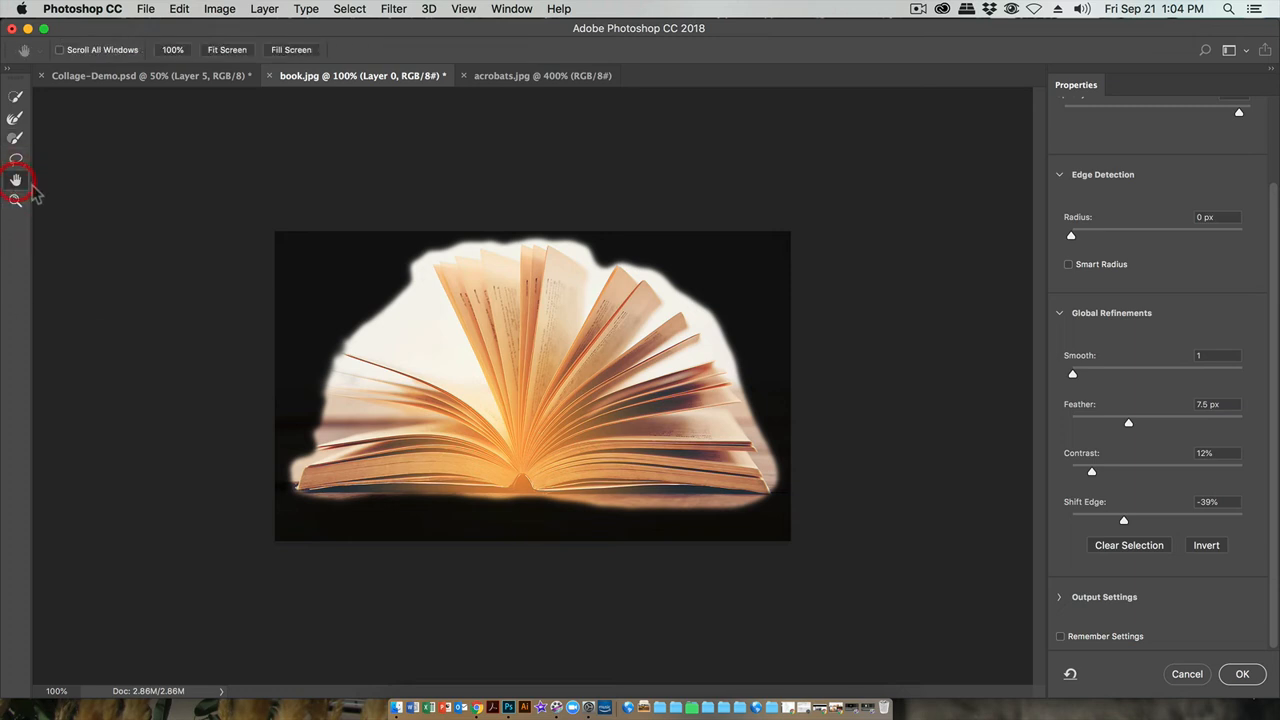
{"action": "left_click", "coordinate": [15, 160]}
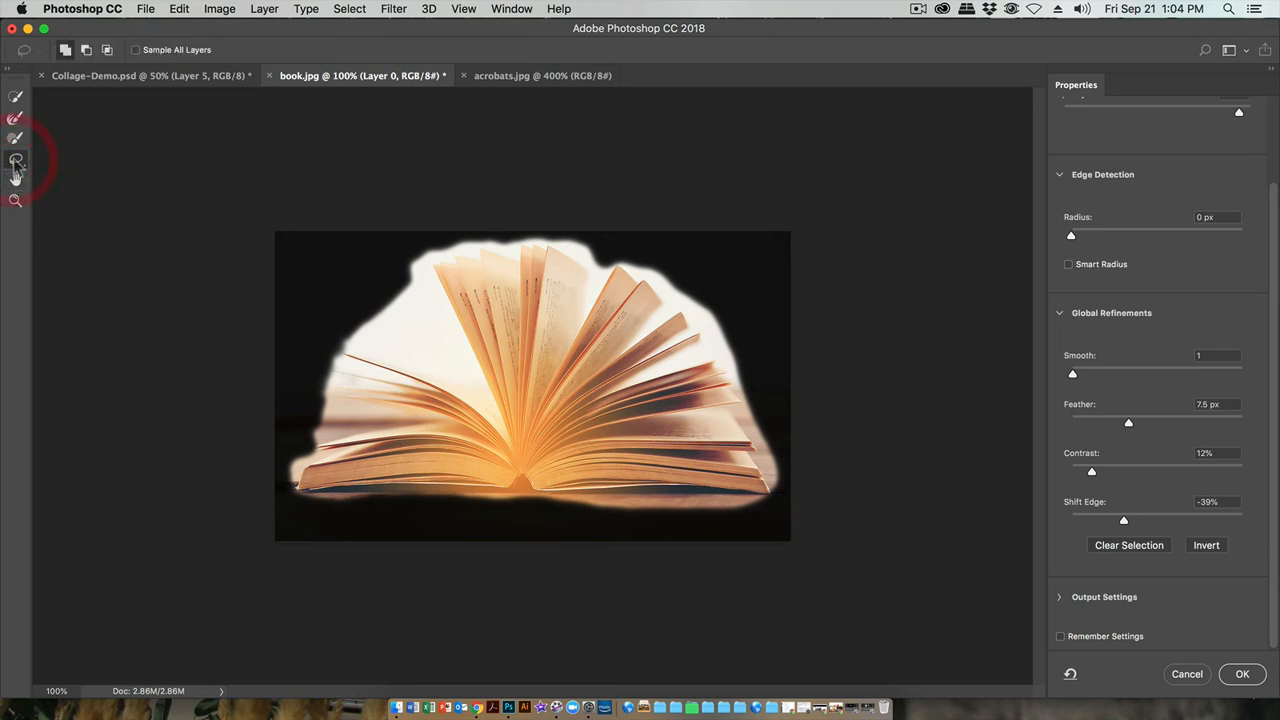
{"action": "mouse_move", "coordinate": [340, 320]}
{"action": "left_mouse_down"}
{"action": "mouse_move", "coordinate": [408, 372]}
{"action": "mouse_move", "coordinate": [490, 310]}
{"action": "mouse_move", "coordinate": [411, 290]}
{"action": "mouse_move", "coordinate": [338, 330]}
{"action": "left_mouse_up"}
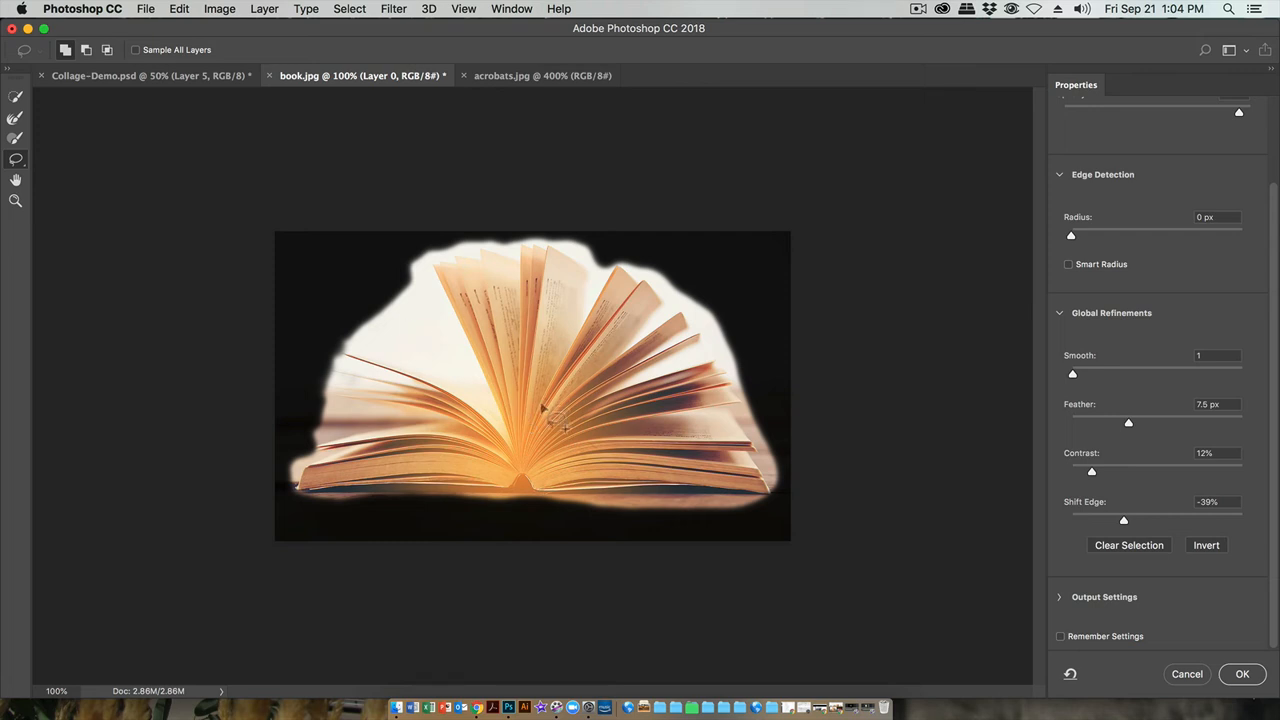
{"action": "left_click", "coordinate": [15, 96]}
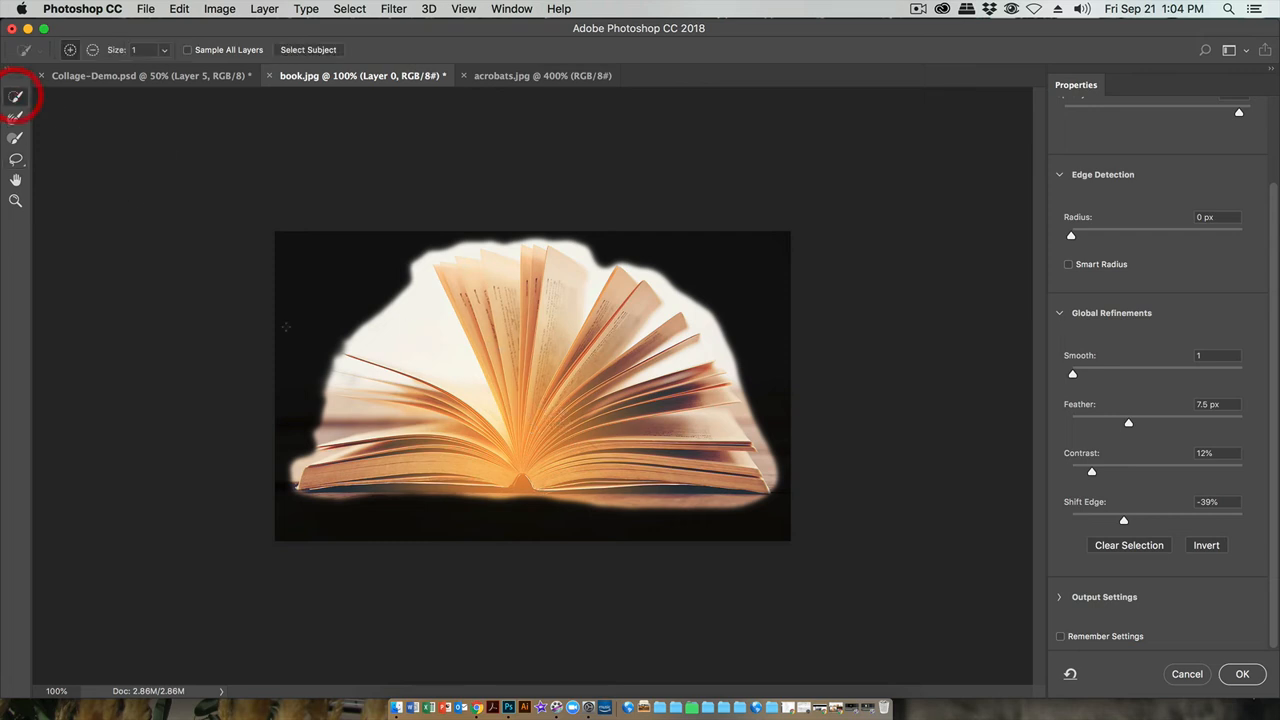
Step: Accept the refined selection and move the book cut-out into Collage-Demo.psd, below the earlier book
{"action": "left_click", "coordinate": [1241, 675]}
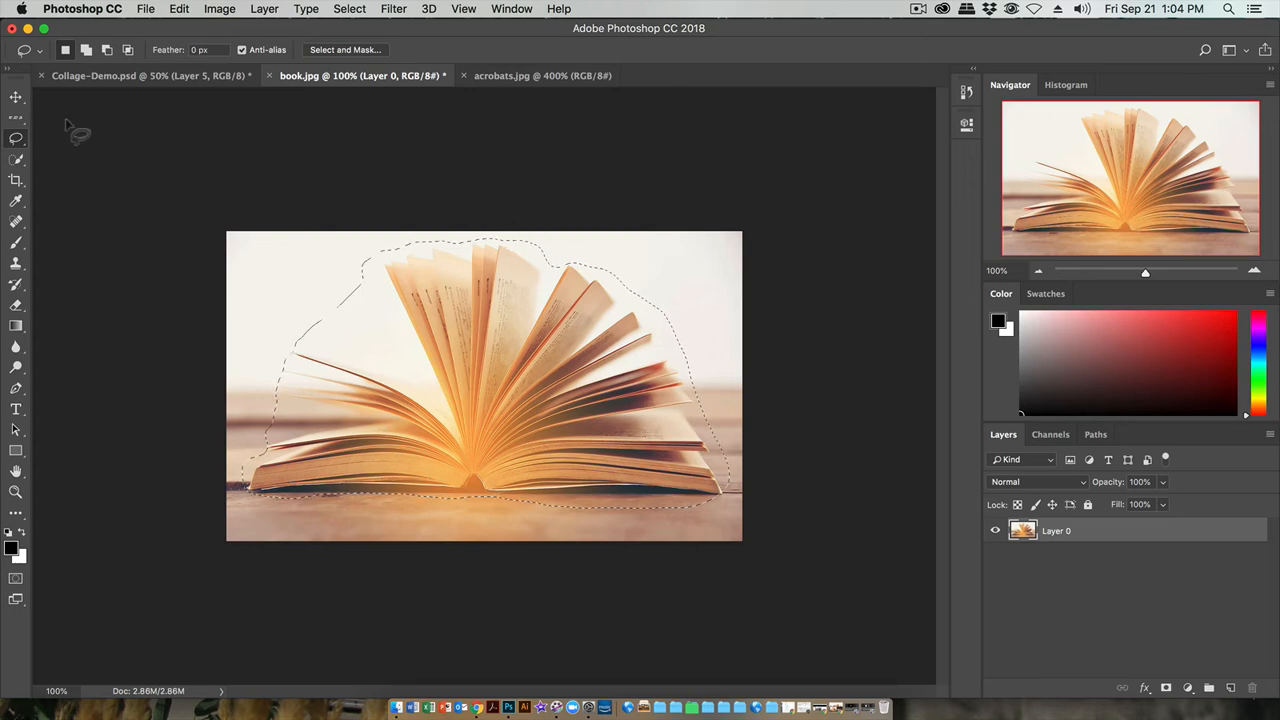
{"action": "left_click", "coordinate": [16, 97]}
{"action": "left_click_drag", "start_coordinate": [427, 322], "coordinate": [388, 394]}
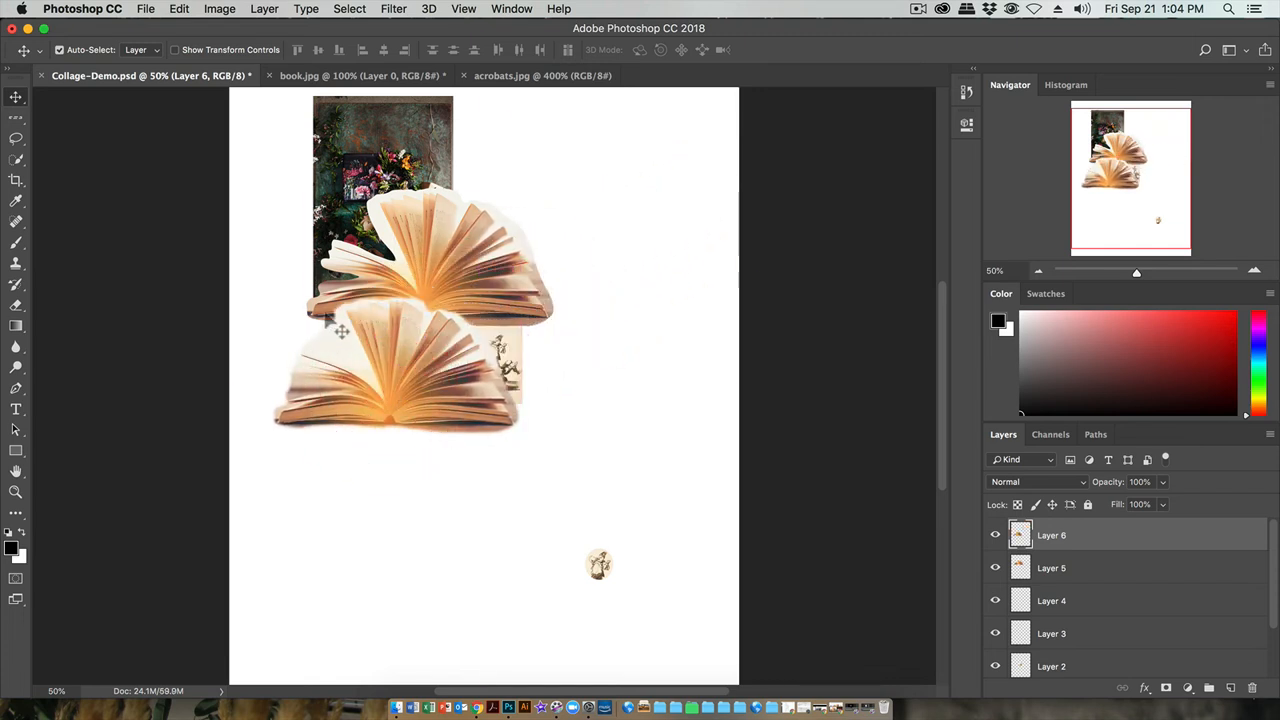
{"action": "left_click_drag", "start_coordinate": [445, 340], "coordinate": [431, 360]}
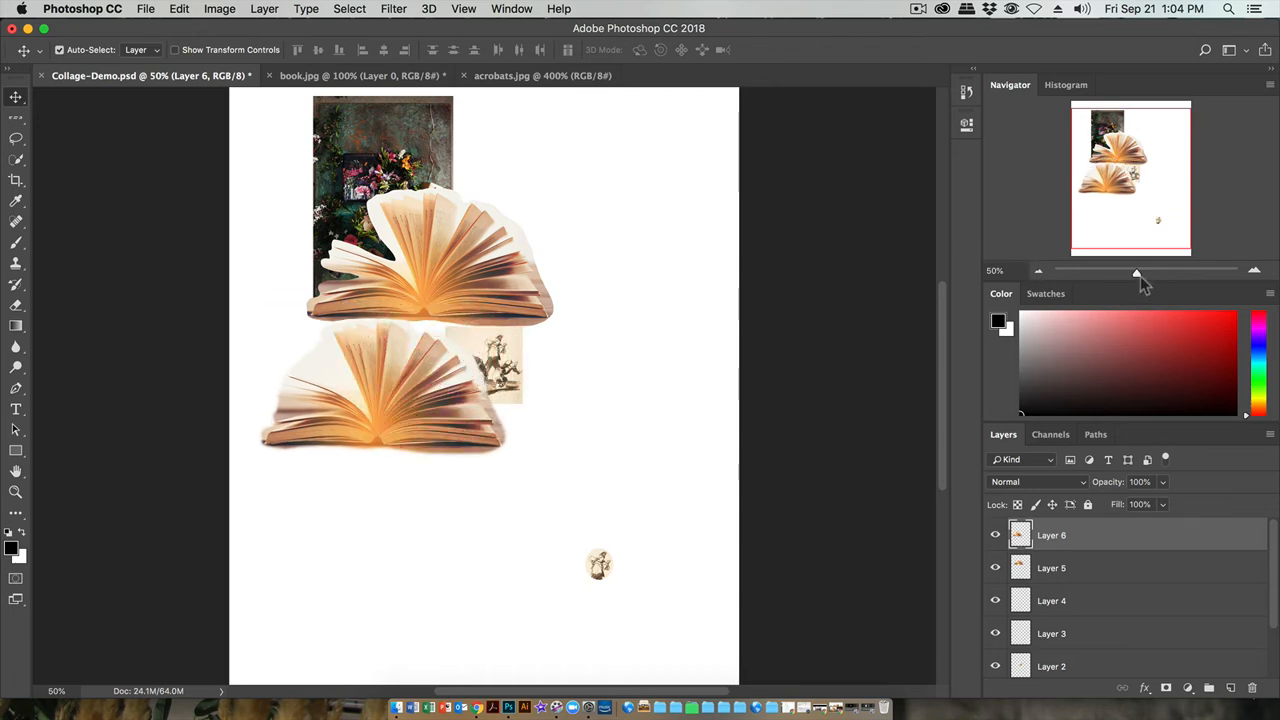
Step: Inspect the new book's soft edges up close and move it right so that it overlaps the acrobats drawing
{"action": "left_click_drag", "start_coordinate": [1140, 276], "coordinate": [1154, 276]}
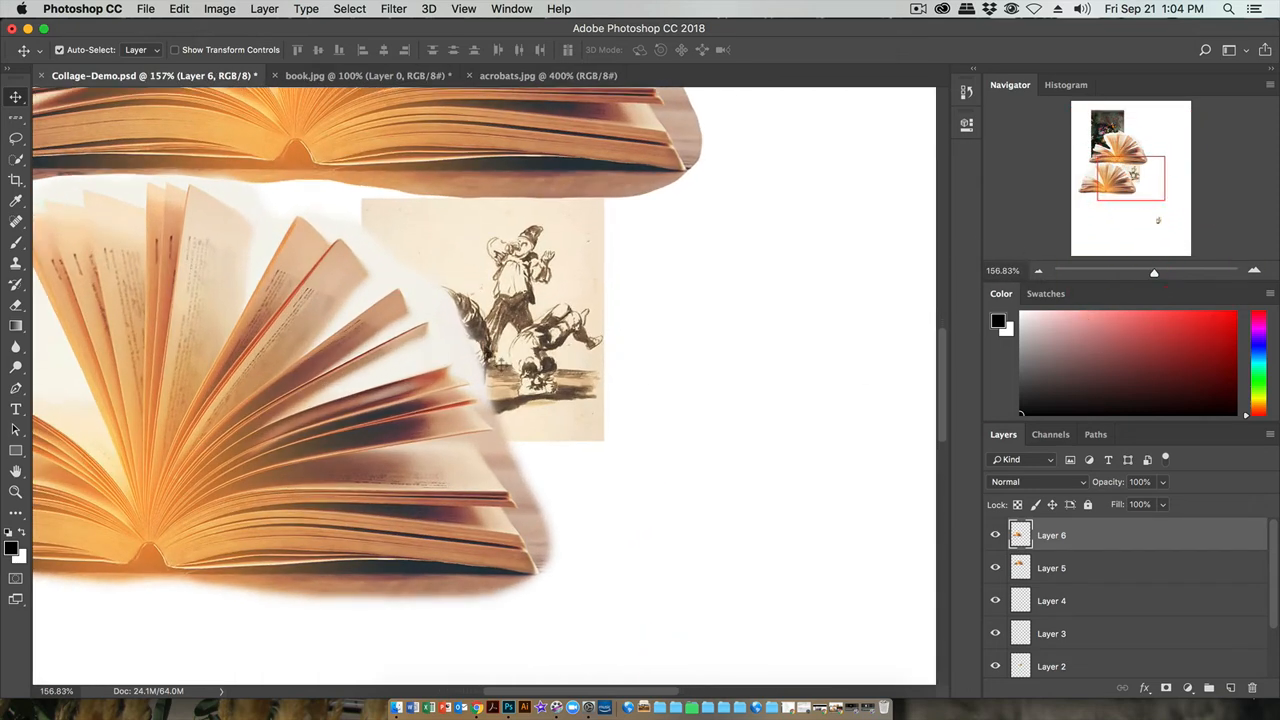
{"action": "left_click_drag", "start_coordinate": [421, 334], "coordinate": [600, 371]}
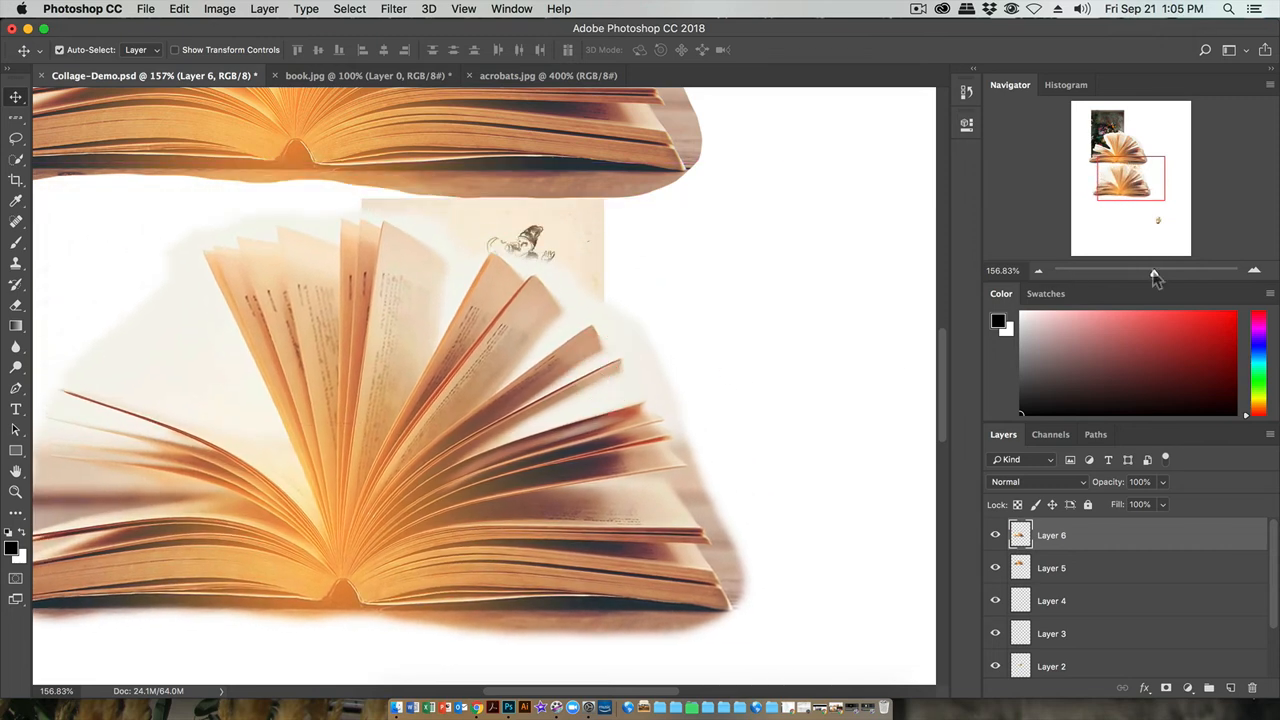
{"action": "left_click_drag", "start_coordinate": [1154, 278], "coordinate": [1141, 276]}
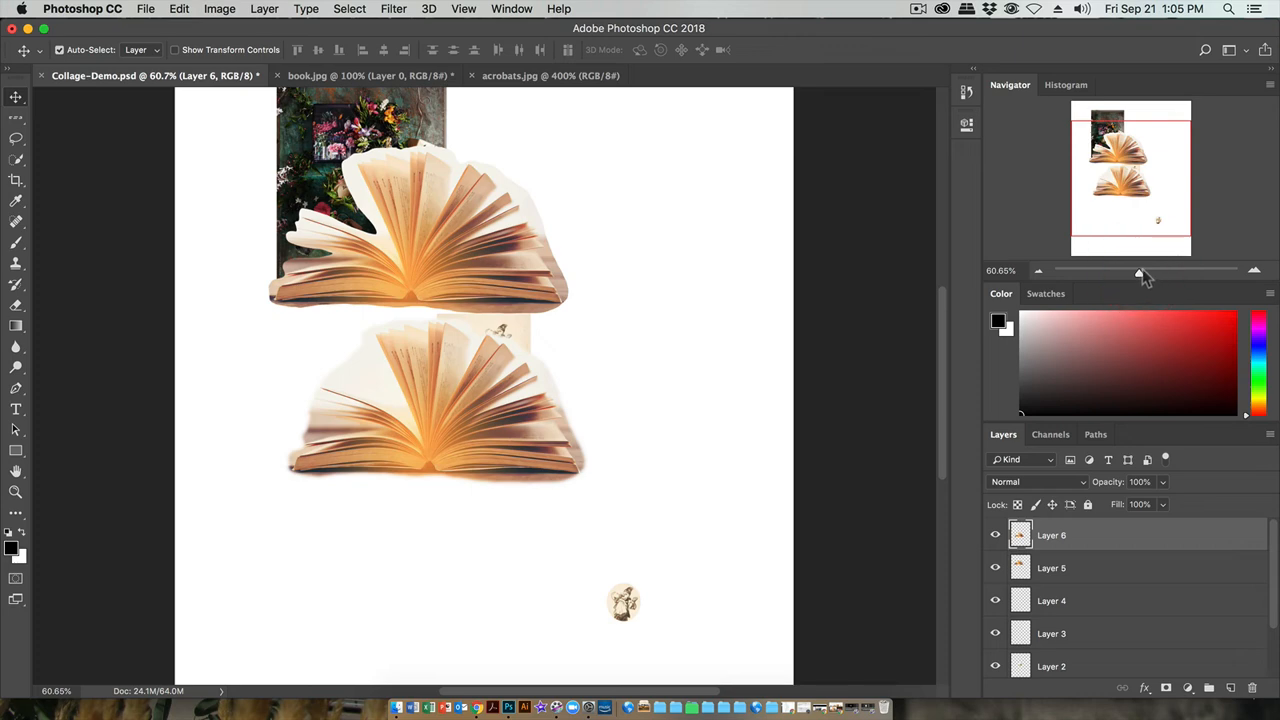
{"action": "scroll", "coordinate": [1116, 220], "scroll_direction": "up", "scroll_amount": 5}
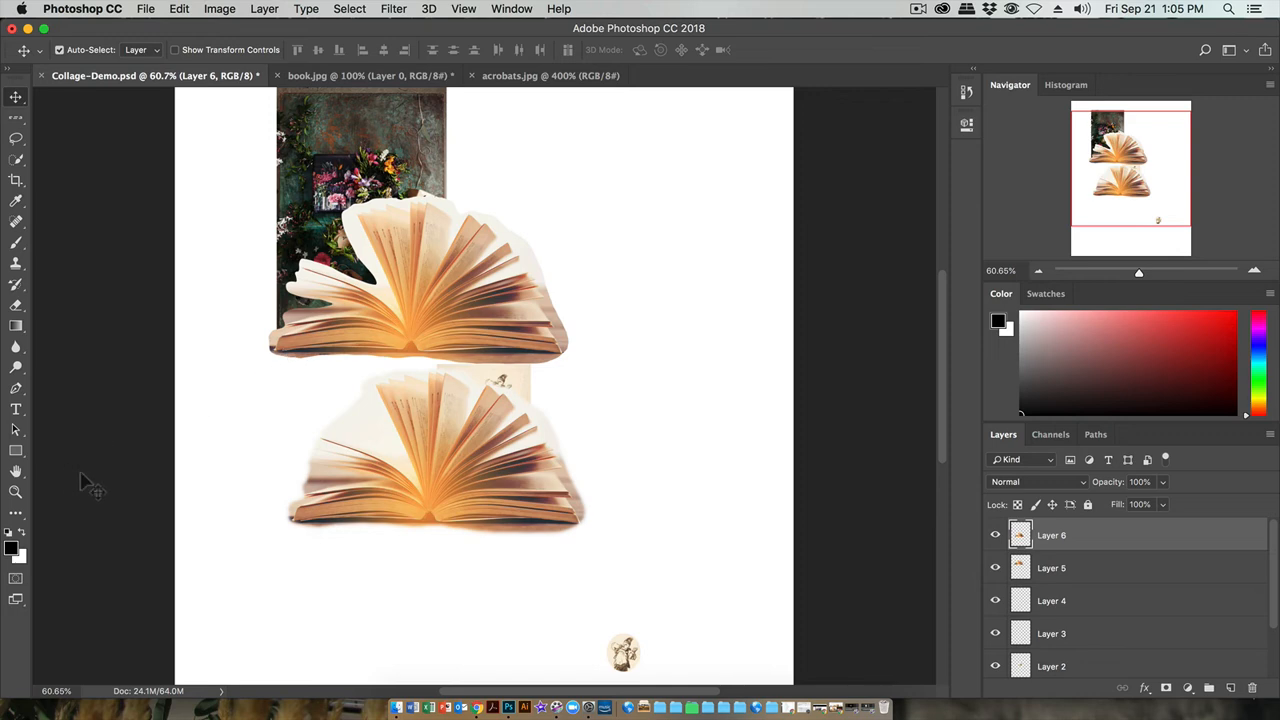
Step: Clear the selection in book.jpg, switch to acrobats.jpg and choose the Polygonal Lasso Tool
{"action": "left_click", "coordinate": [17, 141]}
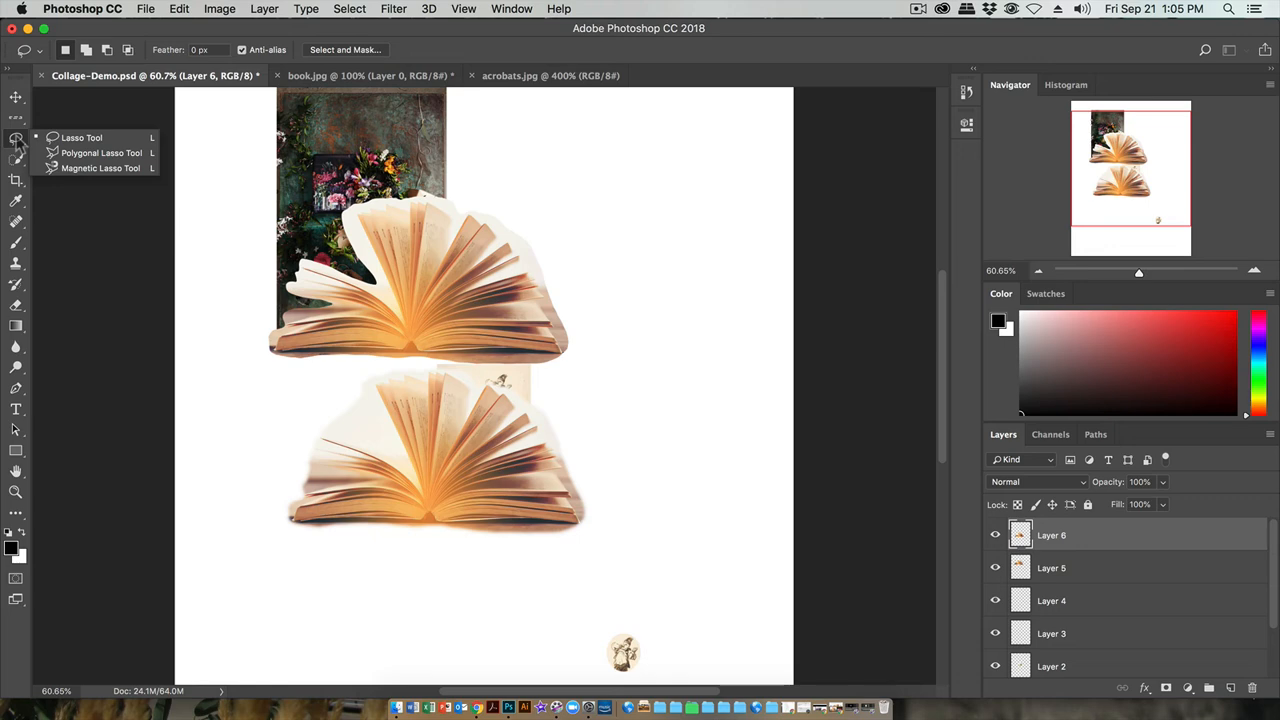
{"action": "left_click", "coordinate": [304, 78]}
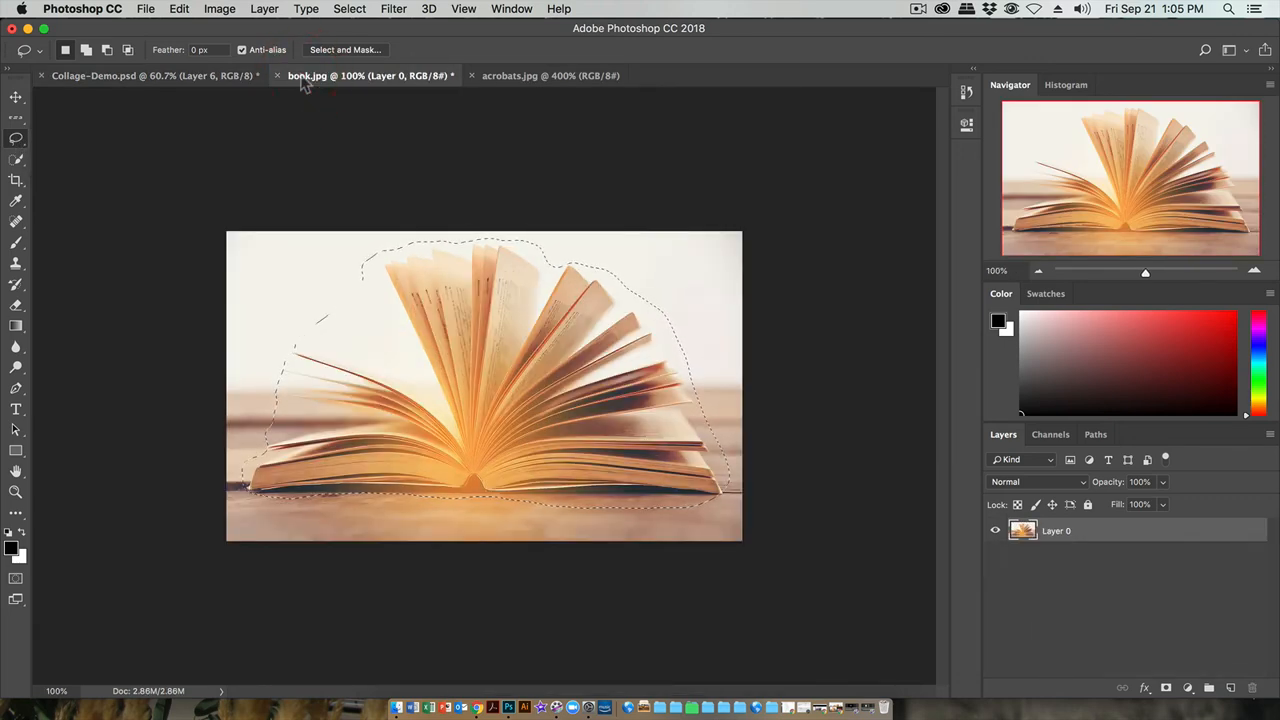
{"action": "key", "text": "super+d"}
{"action": "left_click", "coordinate": [508, 76]}
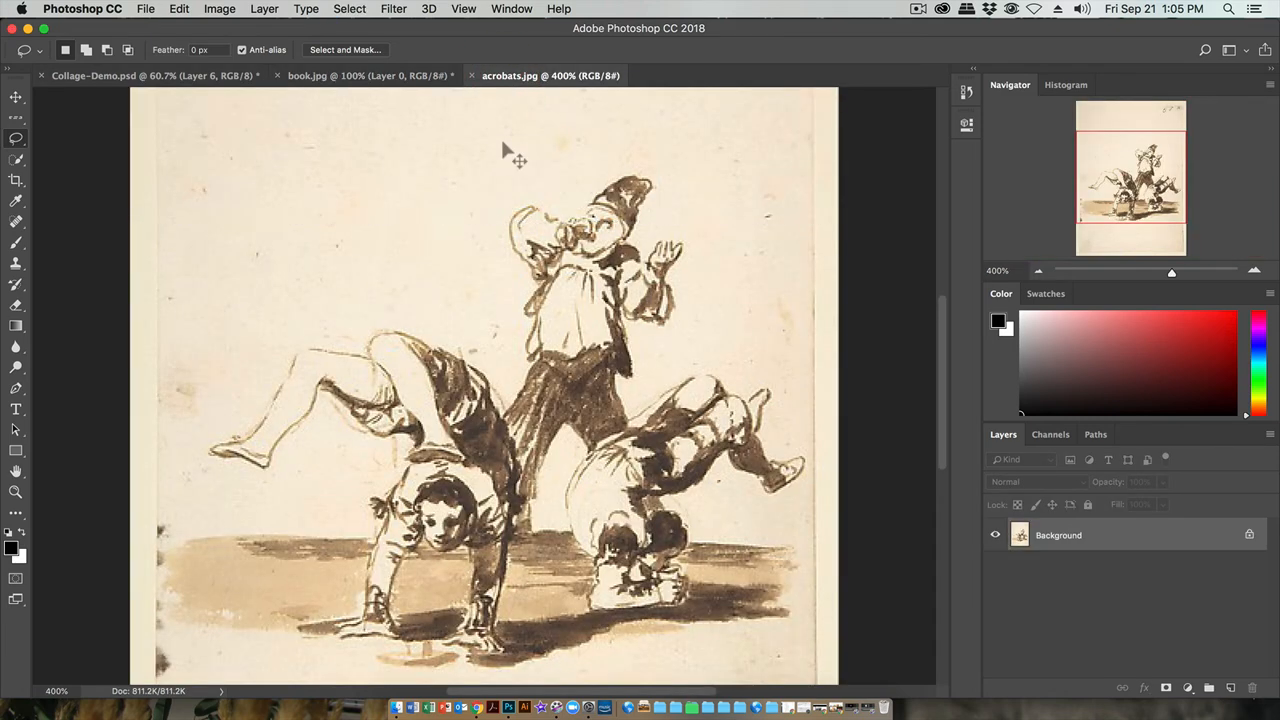
{"action": "left_click", "coordinate": [347, 9]}
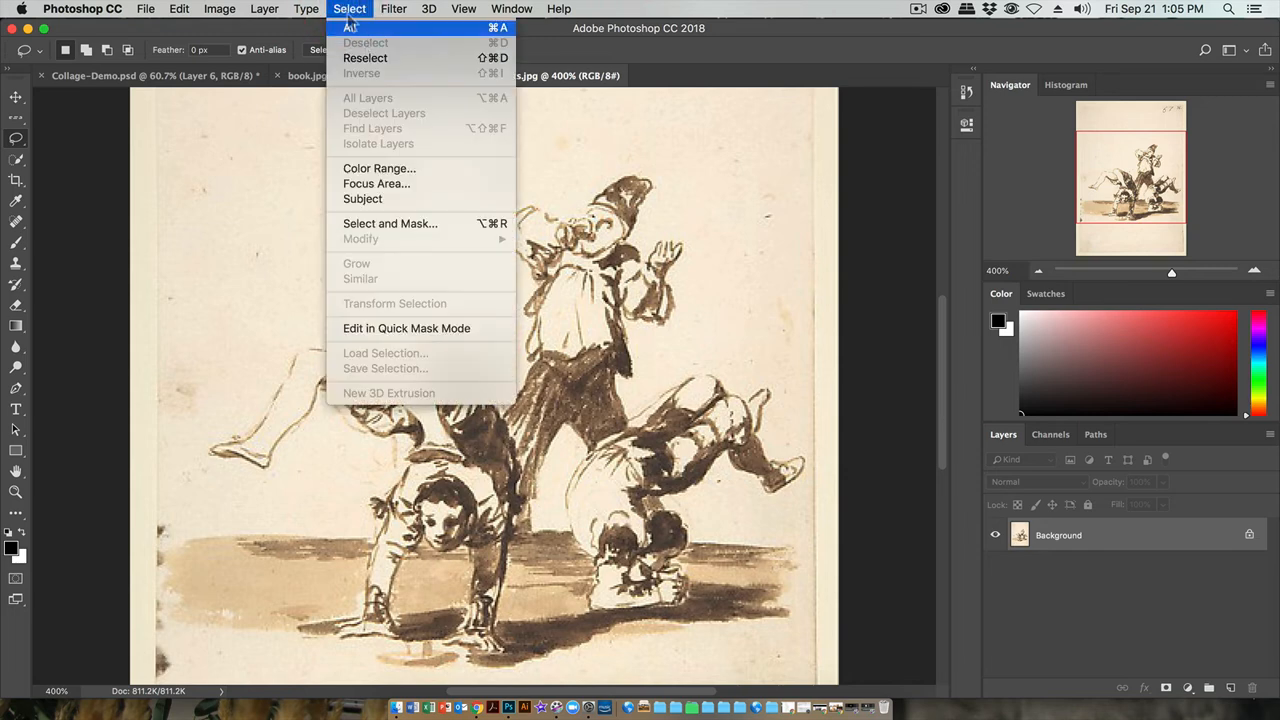
{"action": "left_click", "coordinate": [347, 9]}
{"action": "left_click", "coordinate": [16, 139]}
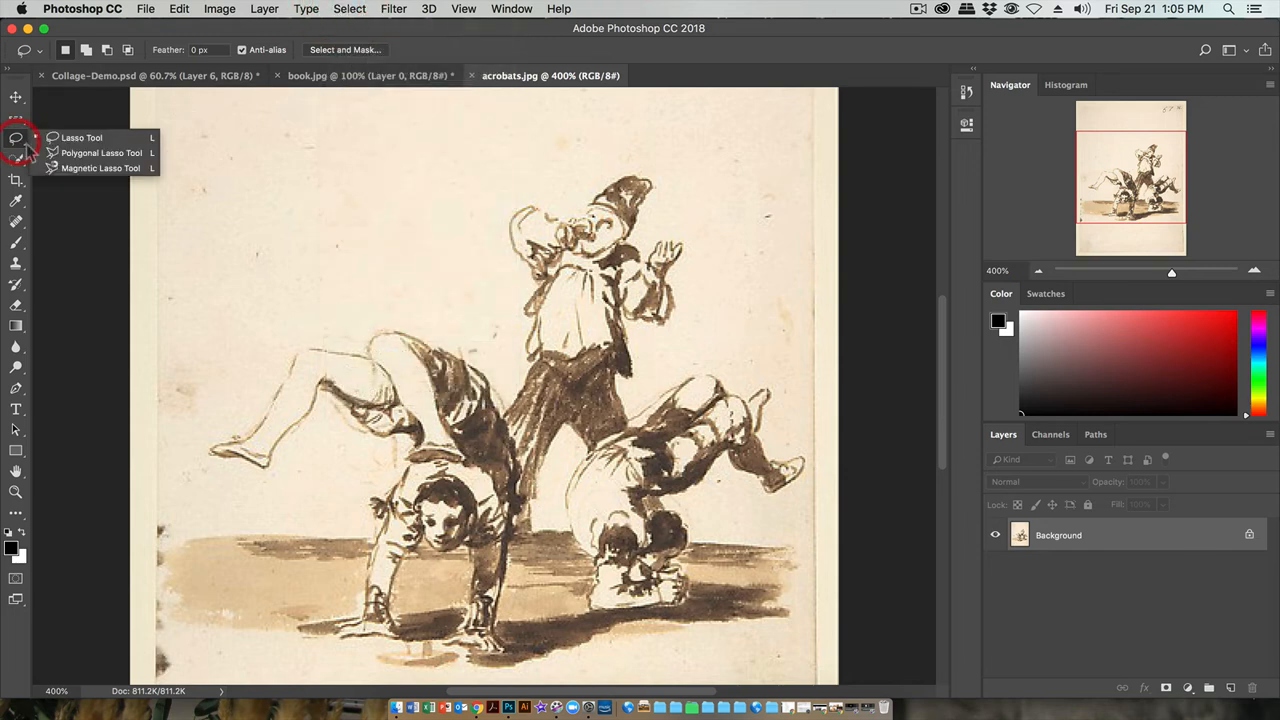
{"action": "left_click", "coordinate": [90, 150]}
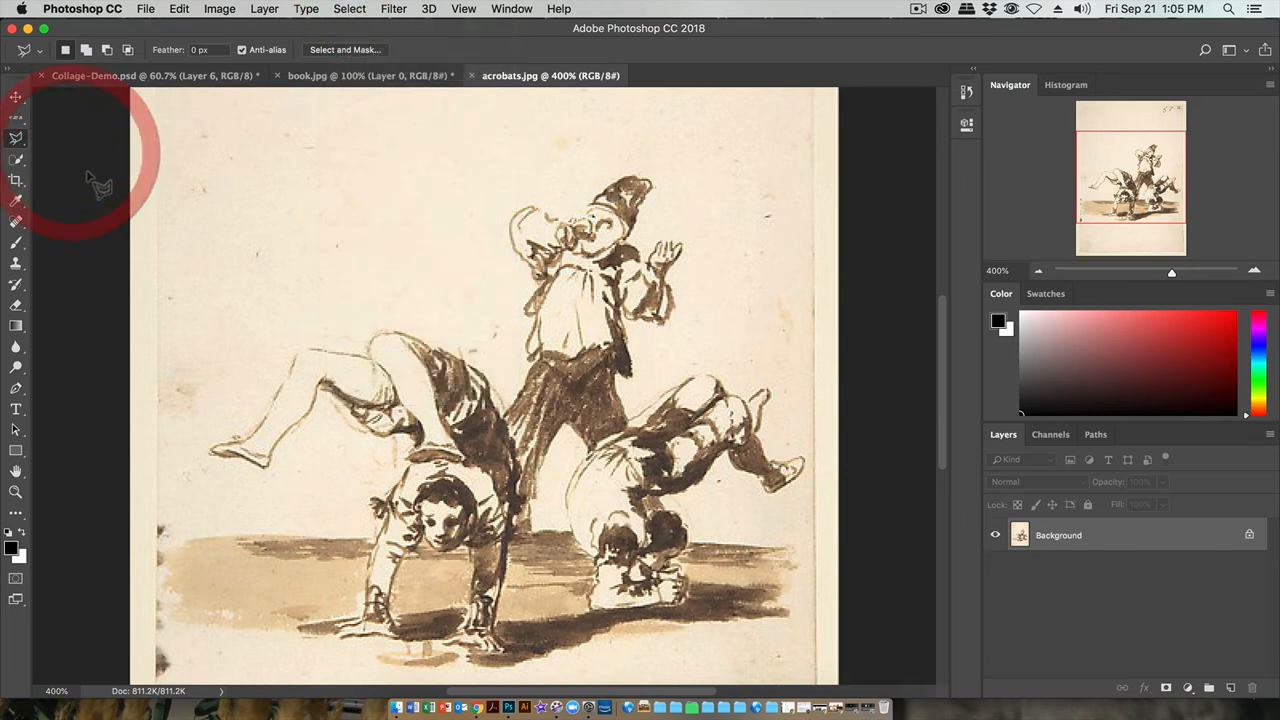
Step: Try to outline the standing acrobat with straight Polygonal Lasso segments, closing the shape near the left acrobat's raised legs
{"action": "left_click", "coordinate": [340, 326]}
{"action": "left_click", "coordinate": [454, 314]}
{"action": "left_click", "coordinate": [487, 363]}
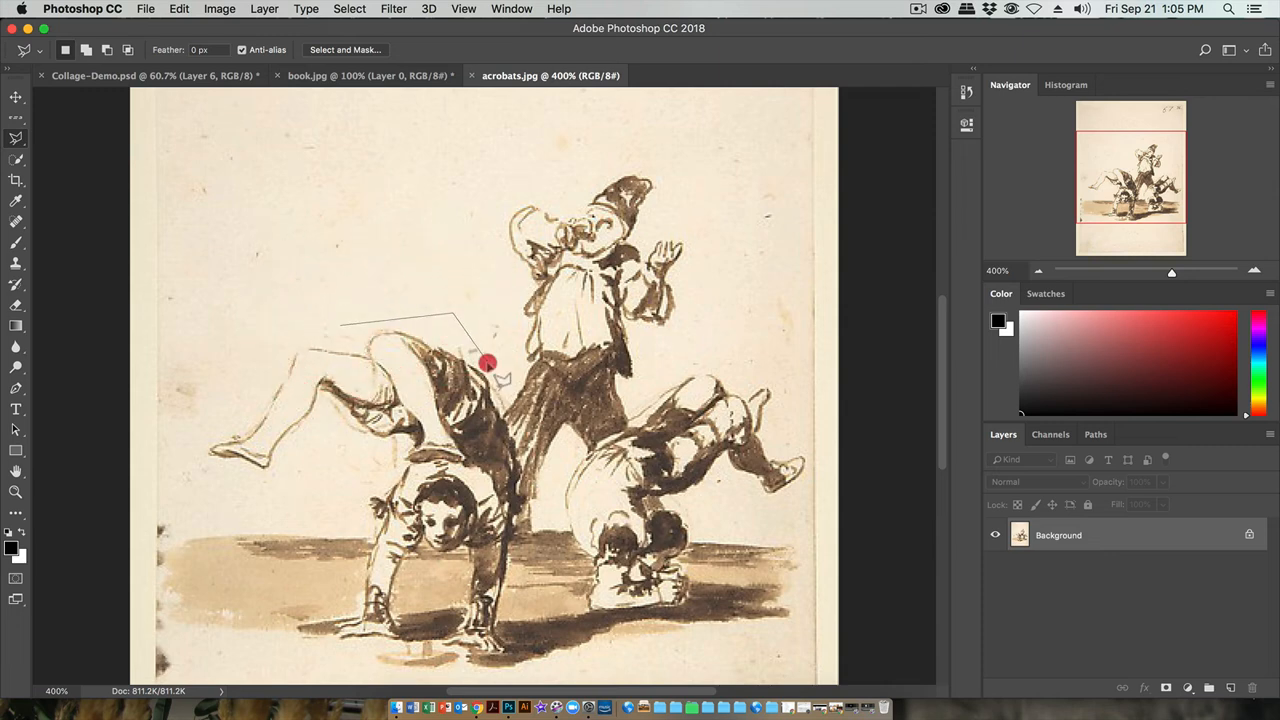
{"action": "left_click", "coordinate": [507, 277]}
{"action": "left_click", "coordinate": [478, 218]}
{"action": "left_click", "coordinate": [534, 174]}
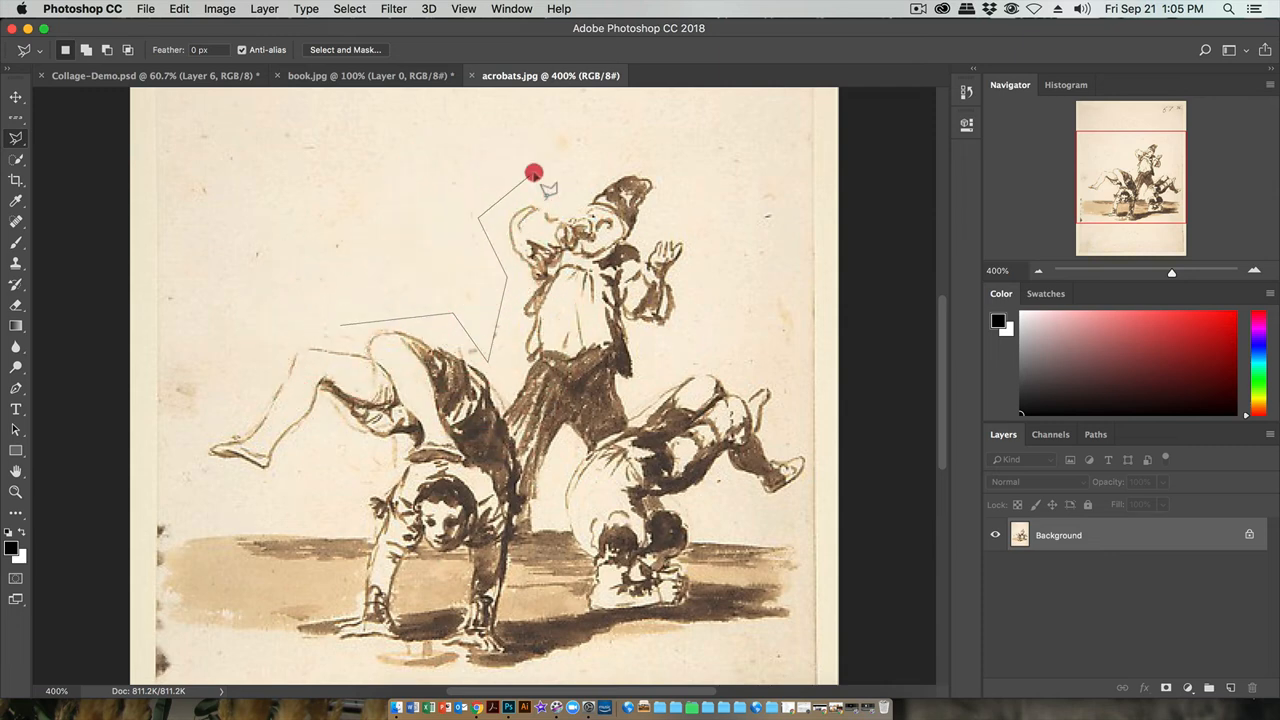
{"action": "left_click", "coordinate": [573, 205]}
{"action": "left_click", "coordinate": [611, 152]}
{"action": "left_click", "coordinate": [690, 172]}
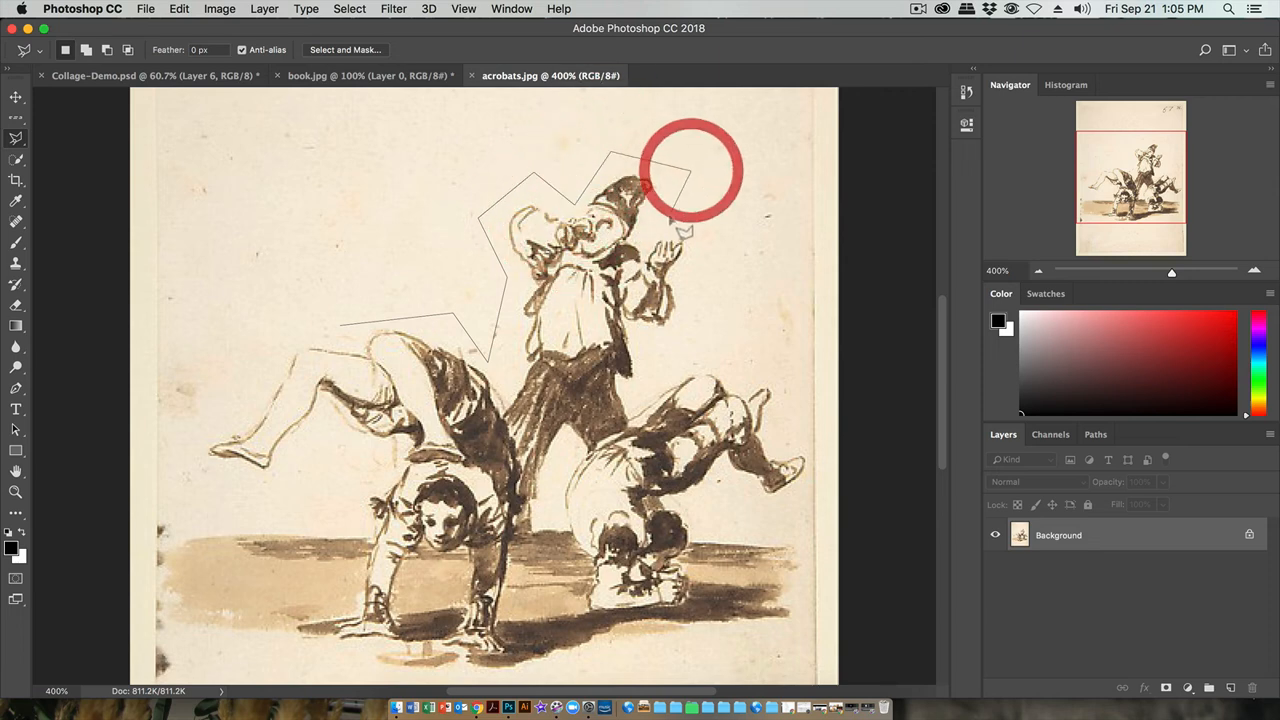
{"action": "left_click", "coordinate": [667, 228]}
{"action": "left_click", "coordinate": [745, 243]}
{"action": "left_click", "coordinate": [709, 309]}
{"action": "left_click", "coordinate": [758, 345]}
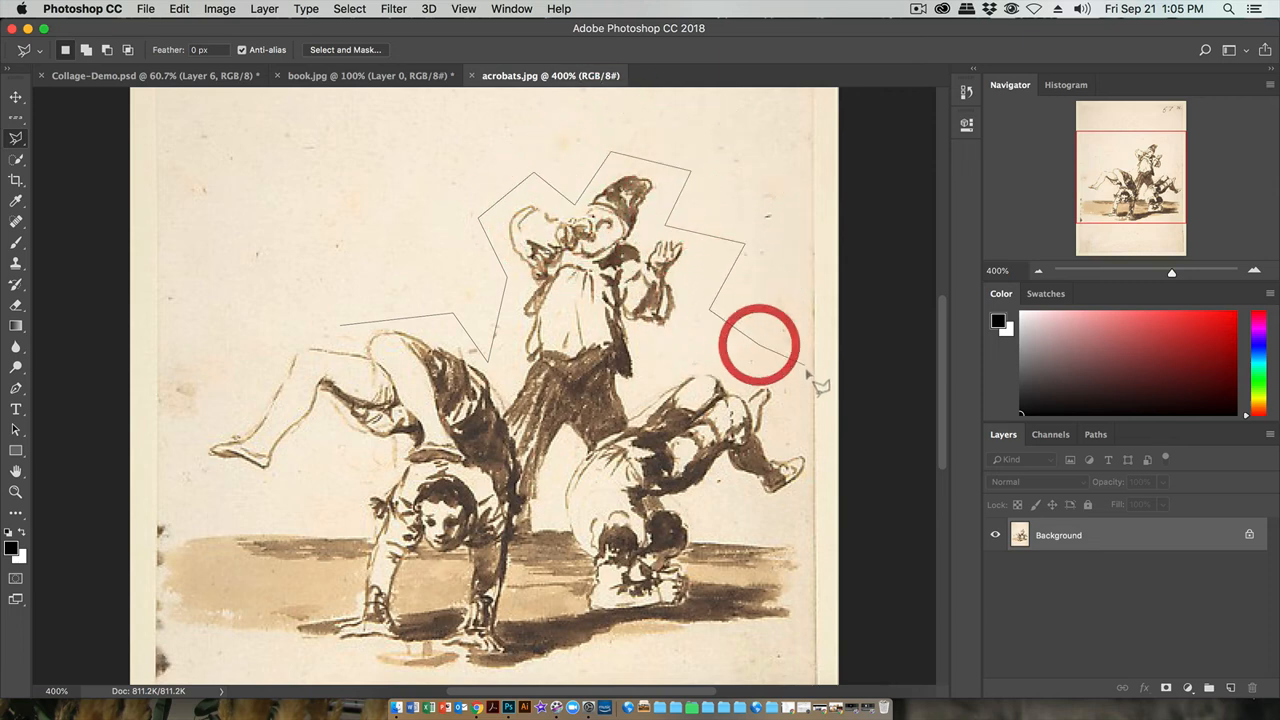
{"action": "left_click", "coordinate": [808, 372]}
{"action": "left_click", "coordinate": [652, 368]}
{"action": "left_click", "coordinate": [620, 421]}
{"action": "left_click", "coordinate": [510, 468]}
{"action": "left_click", "coordinate": [512, 378]}
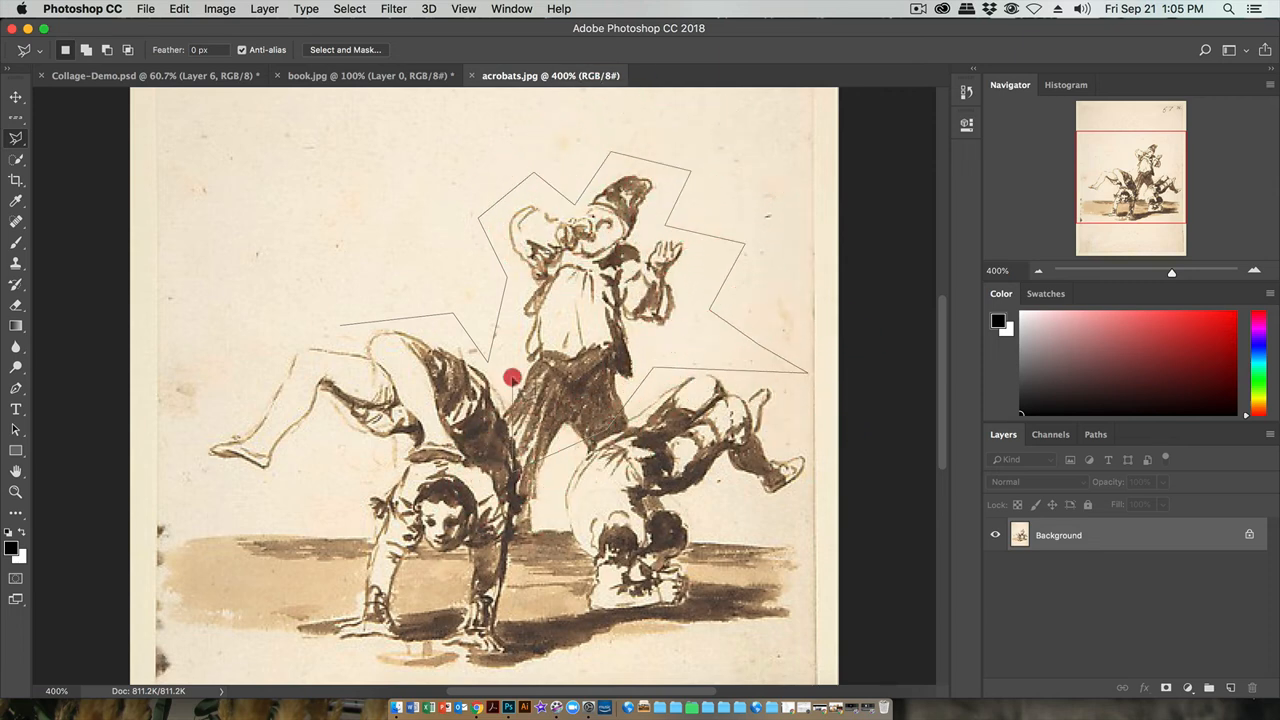
{"action": "left_click", "coordinate": [353, 357]}
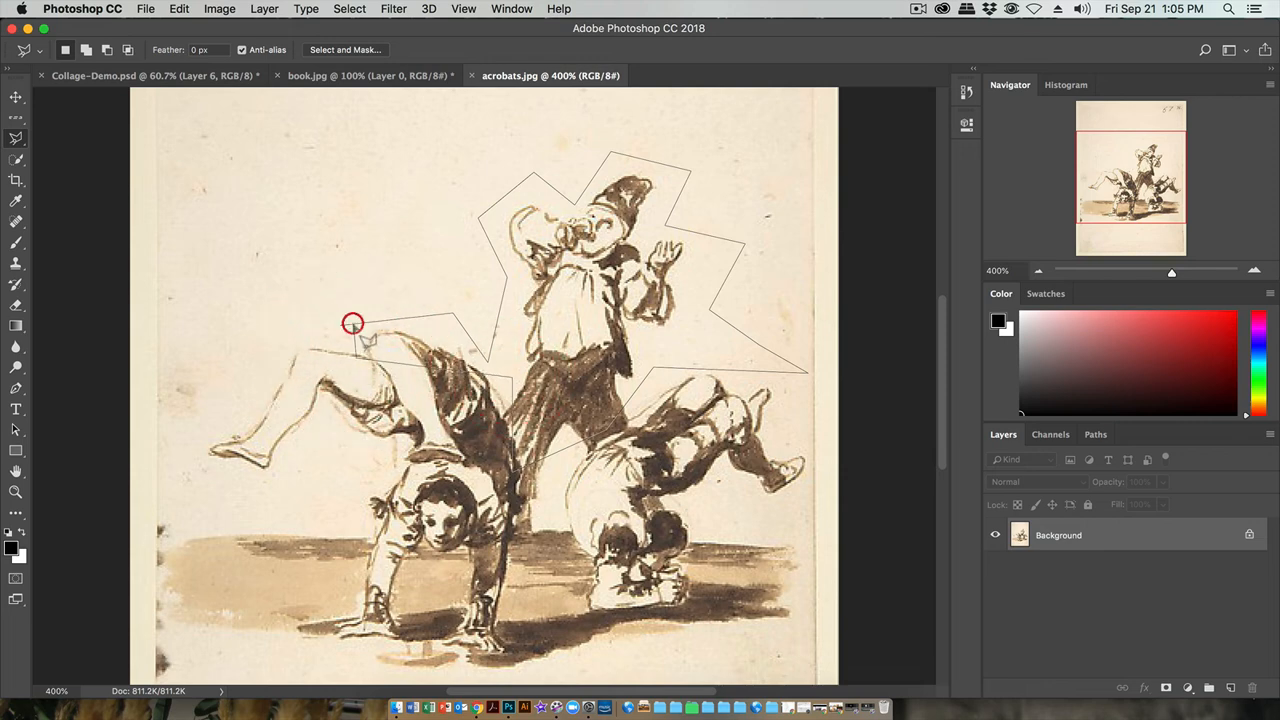
{"action": "left_click", "coordinate": [353, 323]}
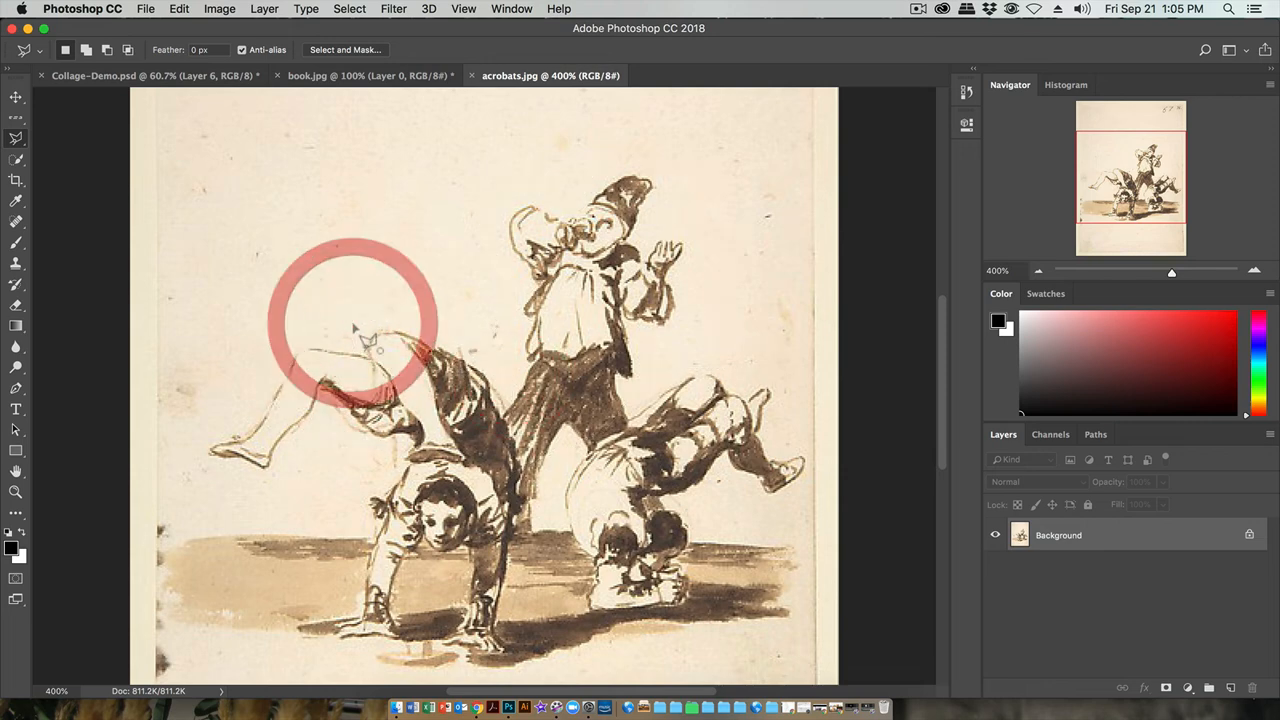
Step: Outline the standing acrobat with straight Polygonal Lasso segments, closing the shape above the left acrobat's raised legs
{"action": "left_click", "coordinate": [375, 265]}
{"action": "left_click", "coordinate": [473, 313]}
{"action": "left_click", "coordinate": [486, 239]}
{"action": "left_click", "coordinate": [528, 153]}
{"action": "left_click", "coordinate": [563, 200]}
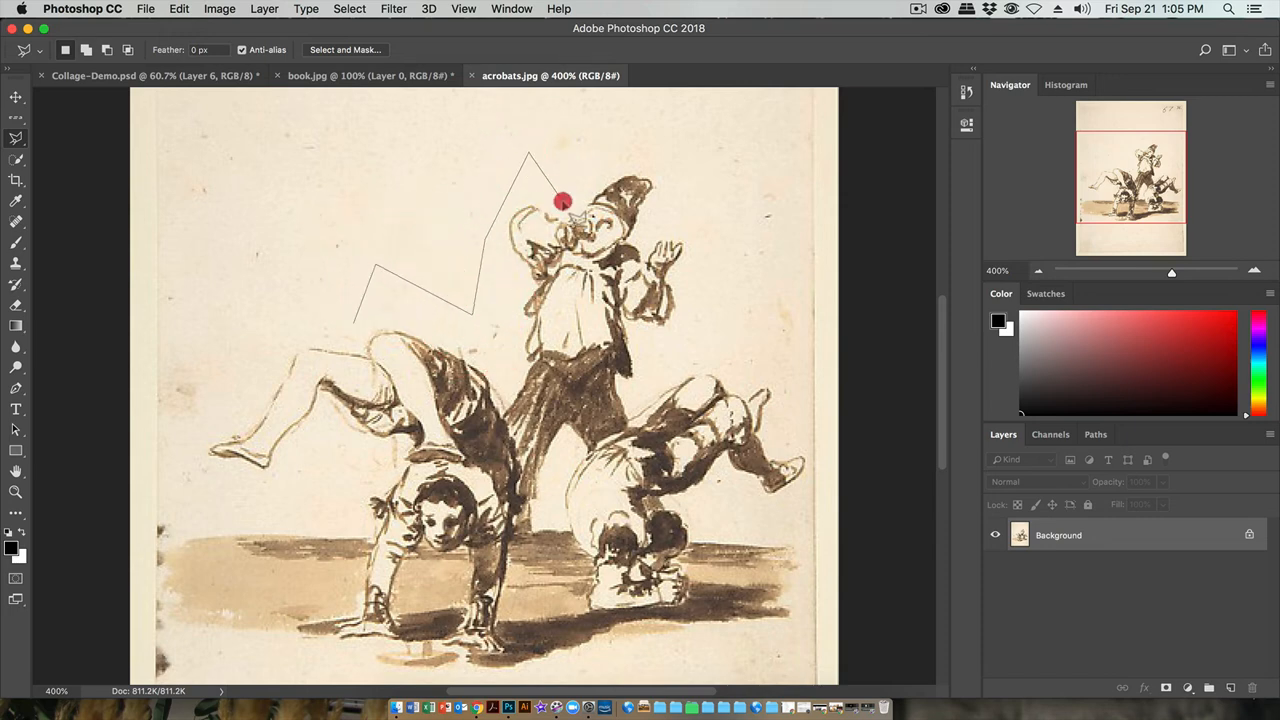
{"action": "left_click", "coordinate": [591, 142]}
{"action": "left_click", "coordinate": [710, 160]}
{"action": "left_click", "coordinate": [766, 265]}
{"action": "left_click", "coordinate": [684, 367]}
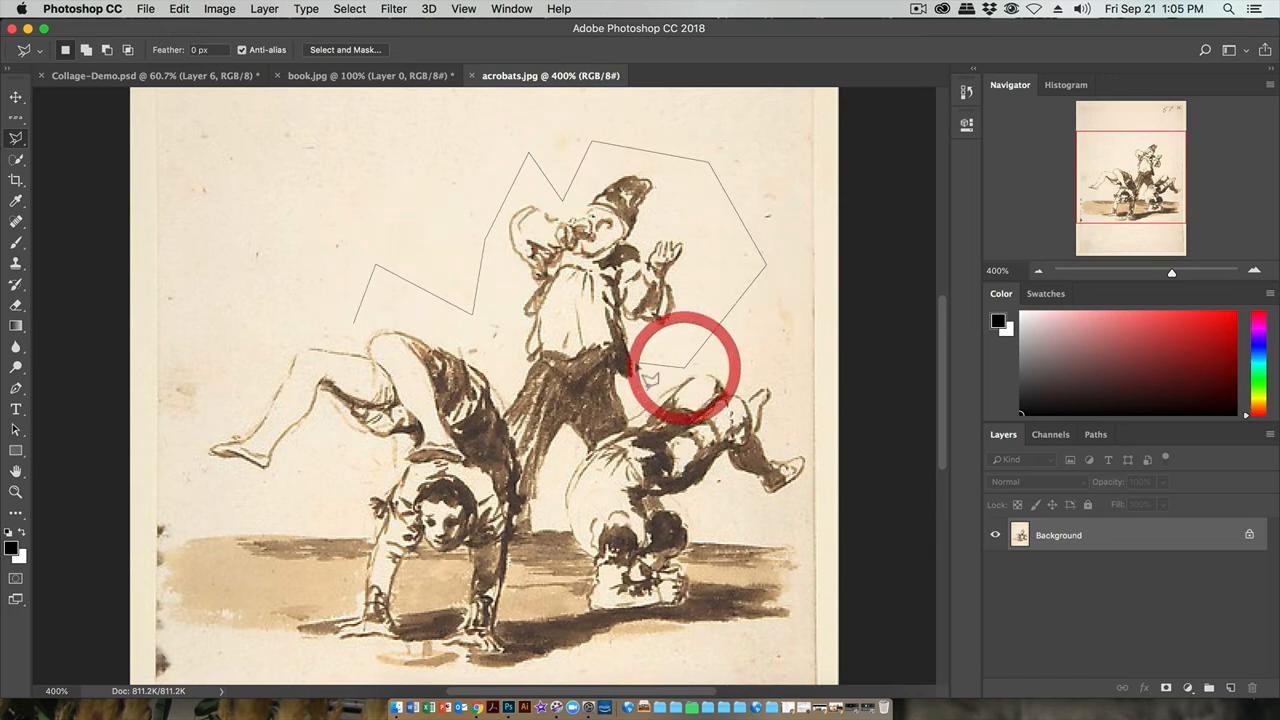
{"action": "left_click", "coordinate": [634, 362]}
{"action": "left_click", "coordinate": [636, 418]}
{"action": "left_click", "coordinate": [566, 445]}
{"action": "left_click", "coordinate": [501, 360]}
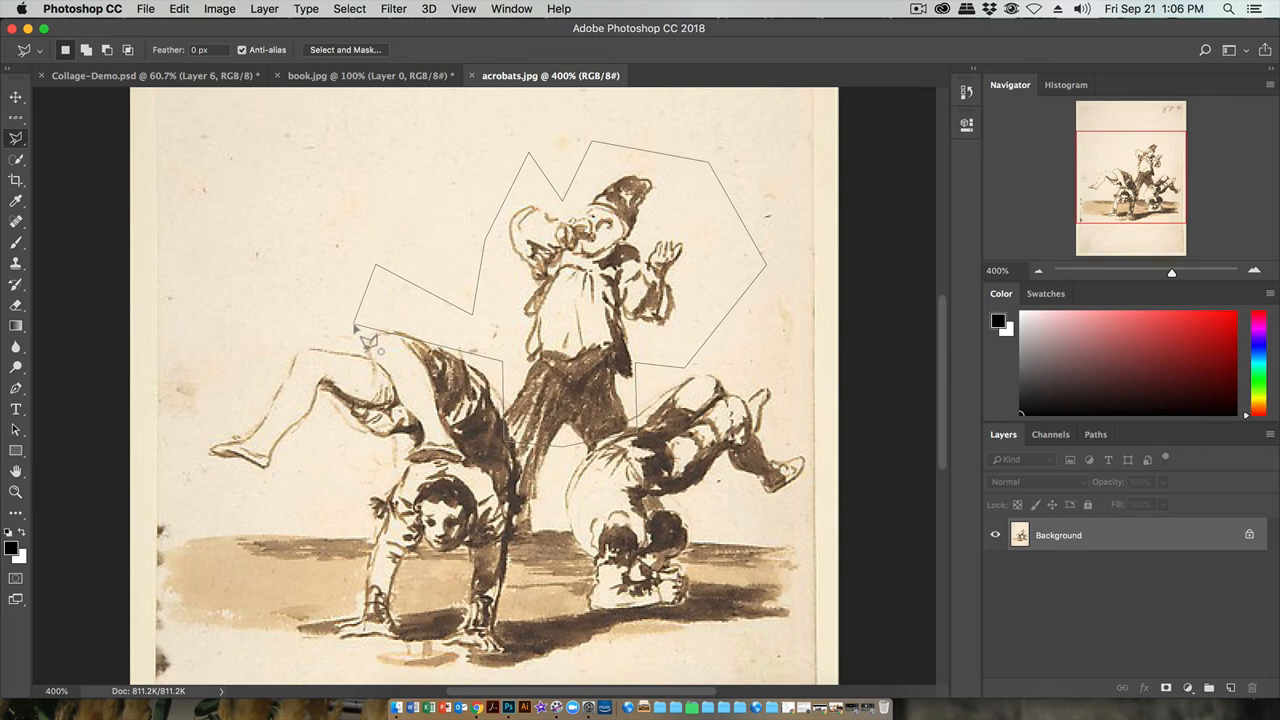
{"action": "left_click", "coordinate": [356, 329]}
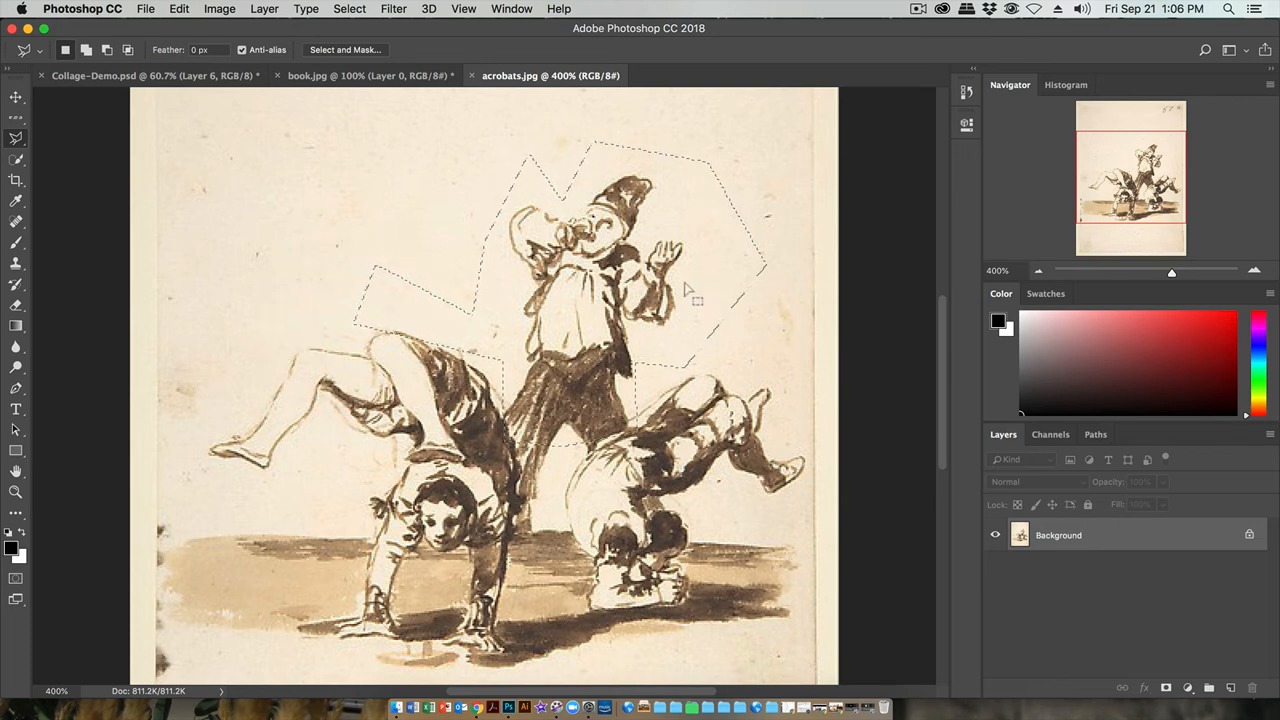
Step: Feather the acrobat selection slightly in Select and Mask and move the cut-out into Collage-Demo.psd, to the right of the upper book
{"action": "left_click", "coordinate": [356, 52]}
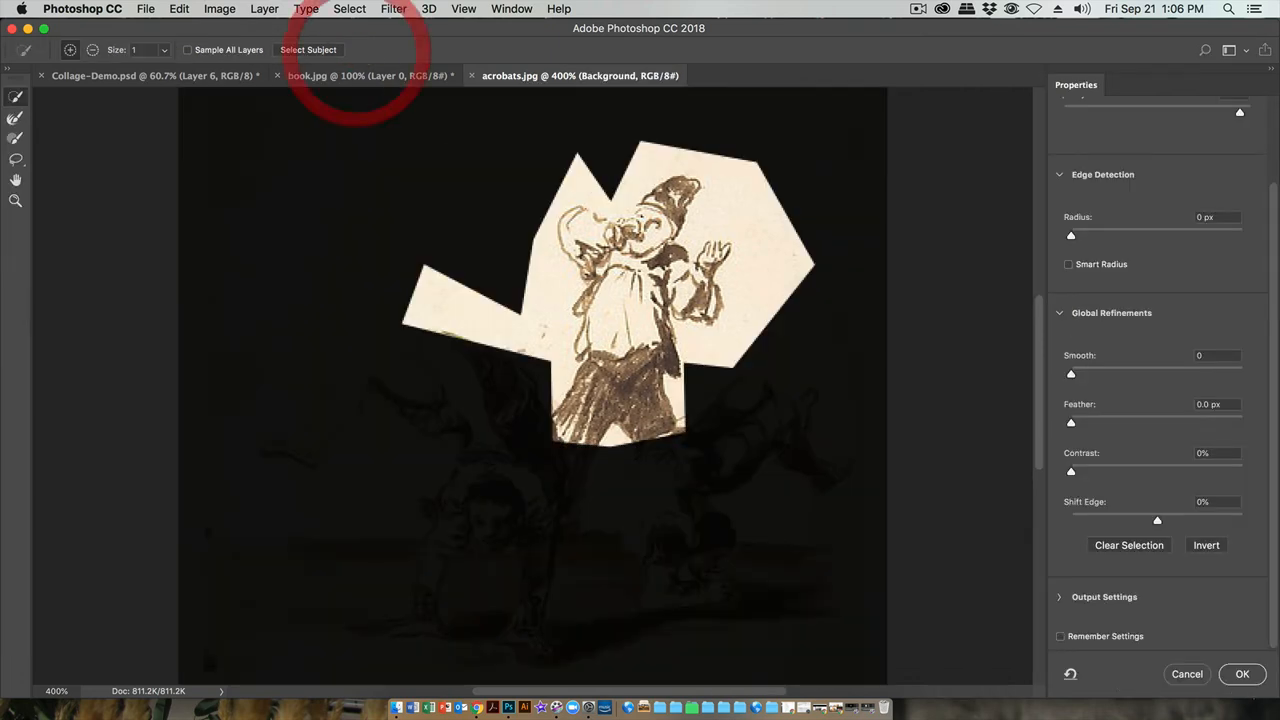
{"action": "left_click_drag", "start_coordinate": [1072, 426], "coordinate": [1092, 424]}
{"action": "left_click", "coordinate": [1242, 674]}
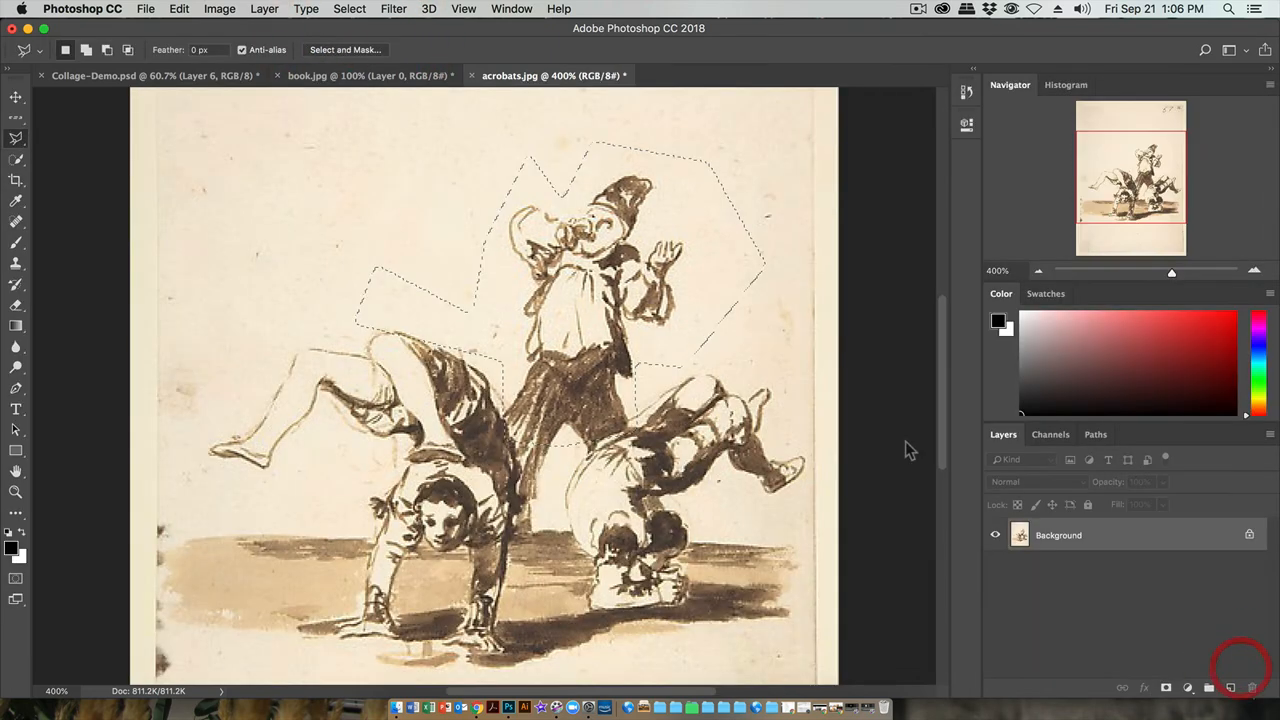
{"action": "left_click", "coordinate": [16, 97]}
{"action": "left_click_drag", "start_coordinate": [515, 200], "coordinate": [630, 207]}
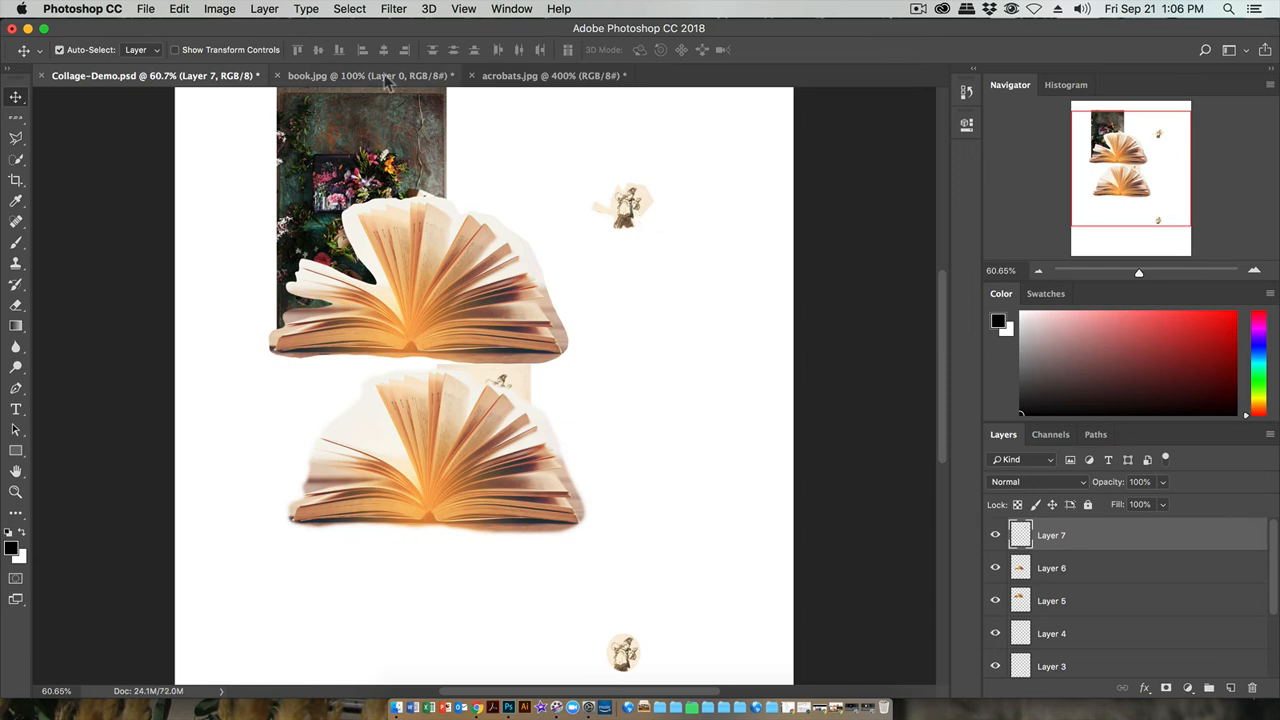
Step: Clear the selection in acrobats.jpg, choose the Magnetic Lasso Tool and switch to book.jpg
{"action": "left_click", "coordinate": [500, 80]}
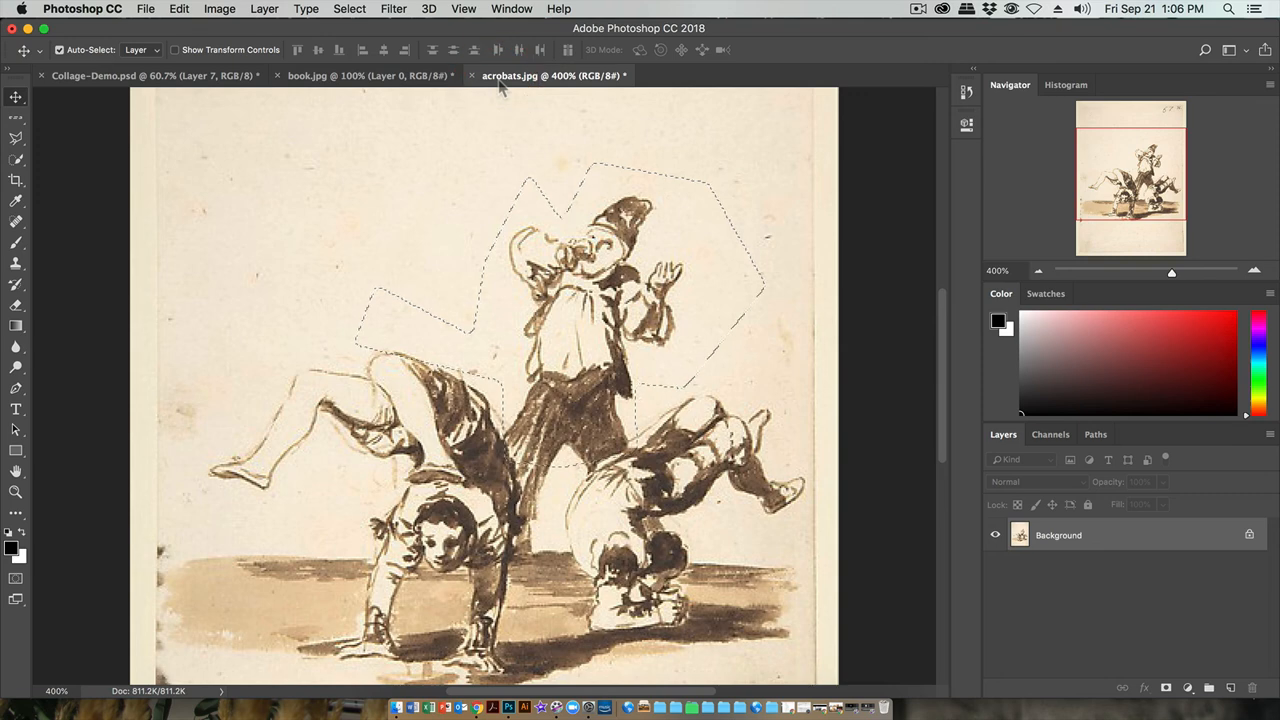
{"action": "key", "text": "super+d"}
{"action": "left_click_drag", "start_coordinate": [16, 140], "coordinate": [51, 160]}
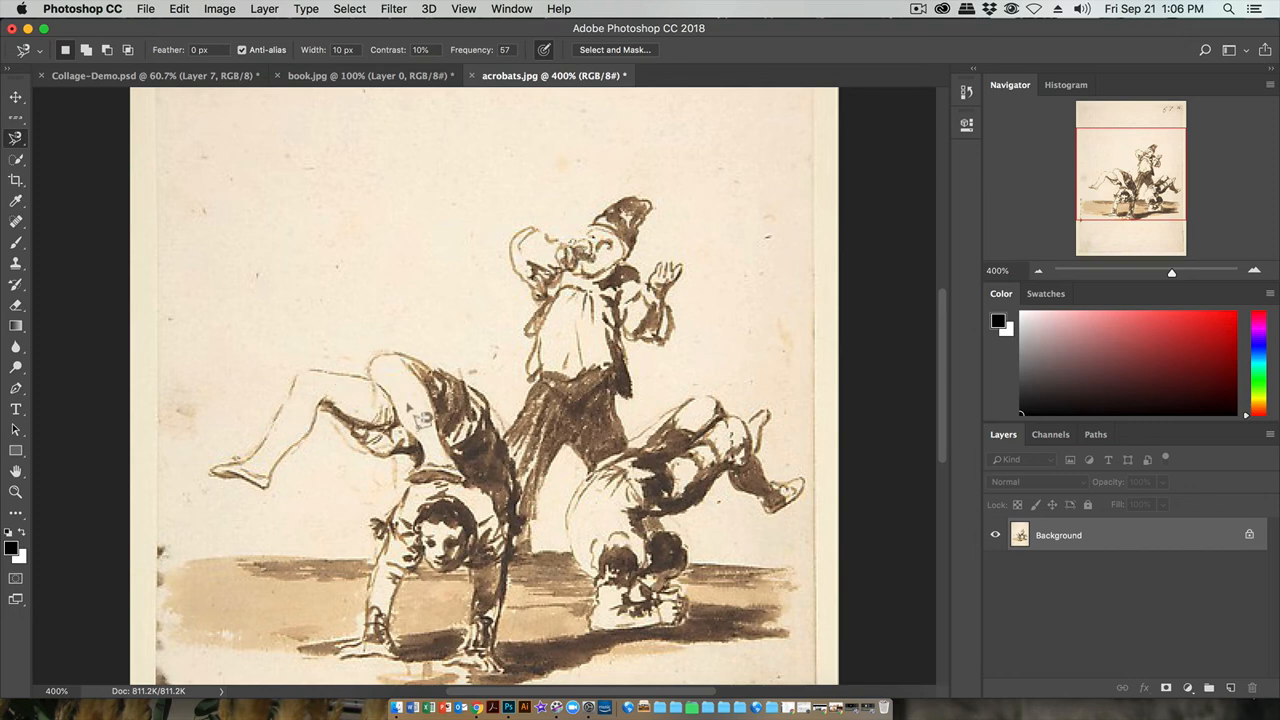
{"action": "left_click", "coordinate": [350, 78]}
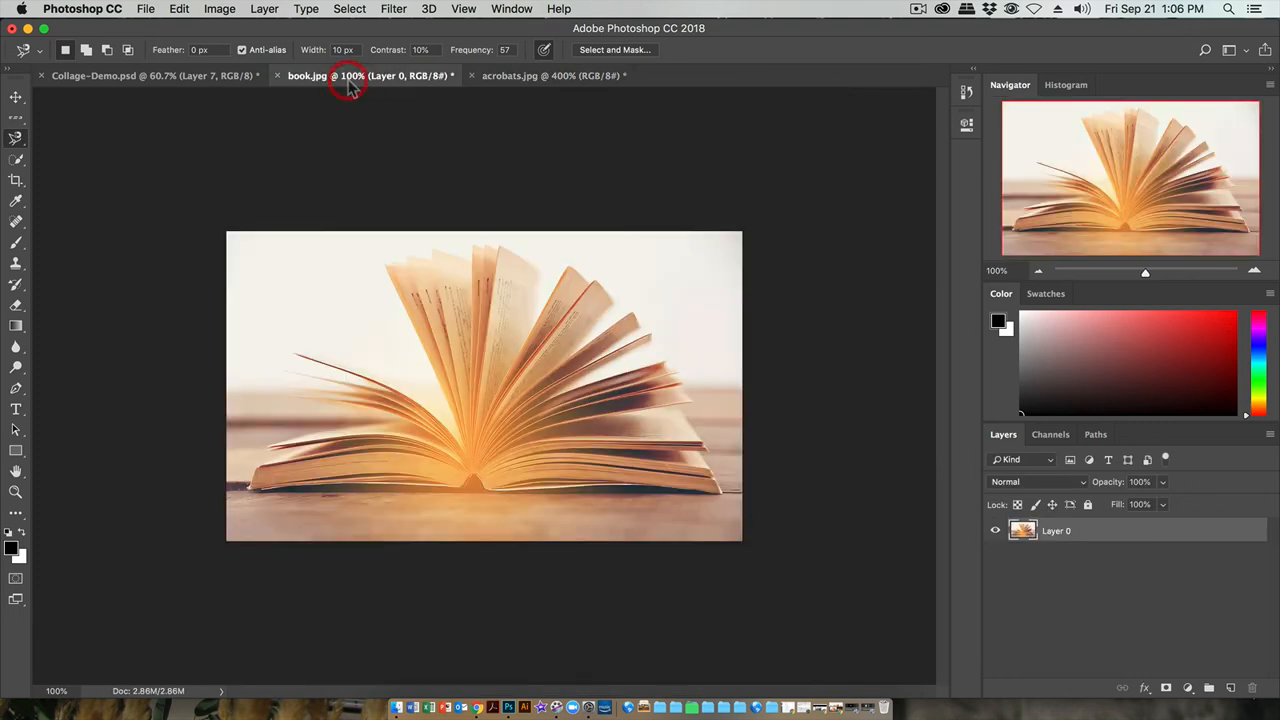
{"action": "left_click_drag", "start_coordinate": [1145, 275], "coordinate": [1150, 275]}
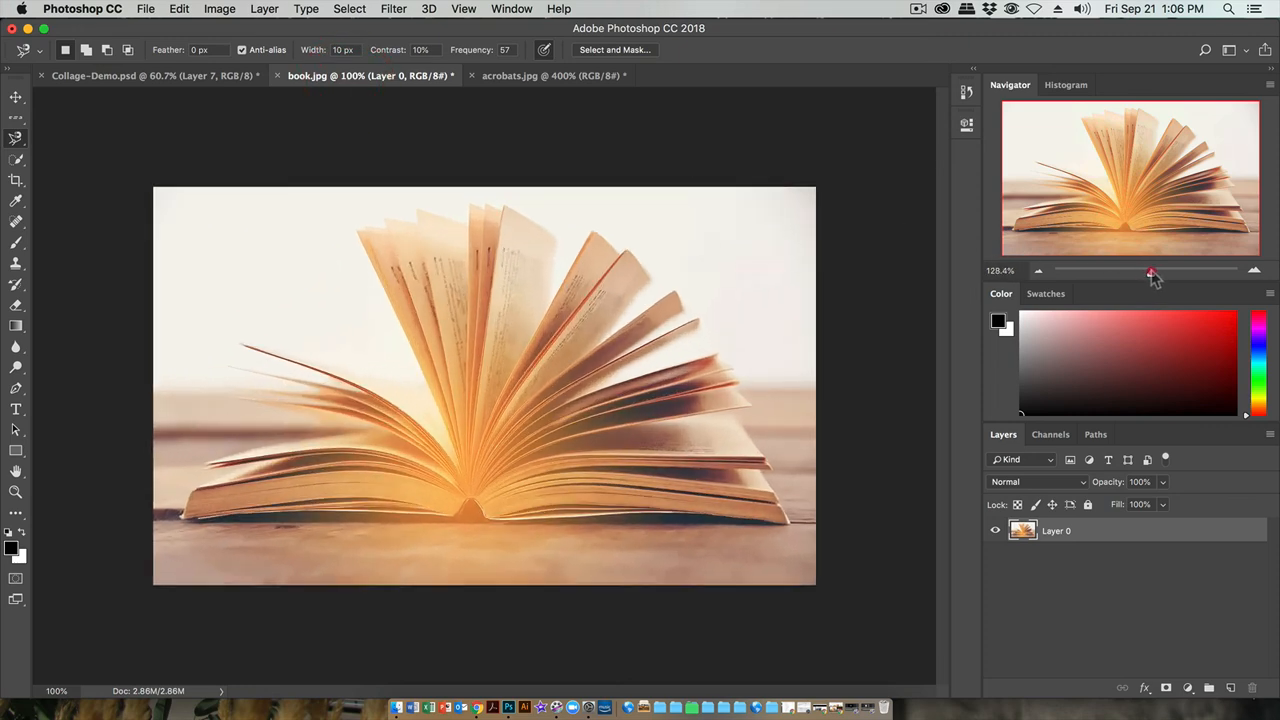
Step: Start a Magnetic Lasso outline at the book's lower-left corner and trace up around the notch to the tip of the lower pages
{"action": "left_click", "coordinate": [181, 516]}
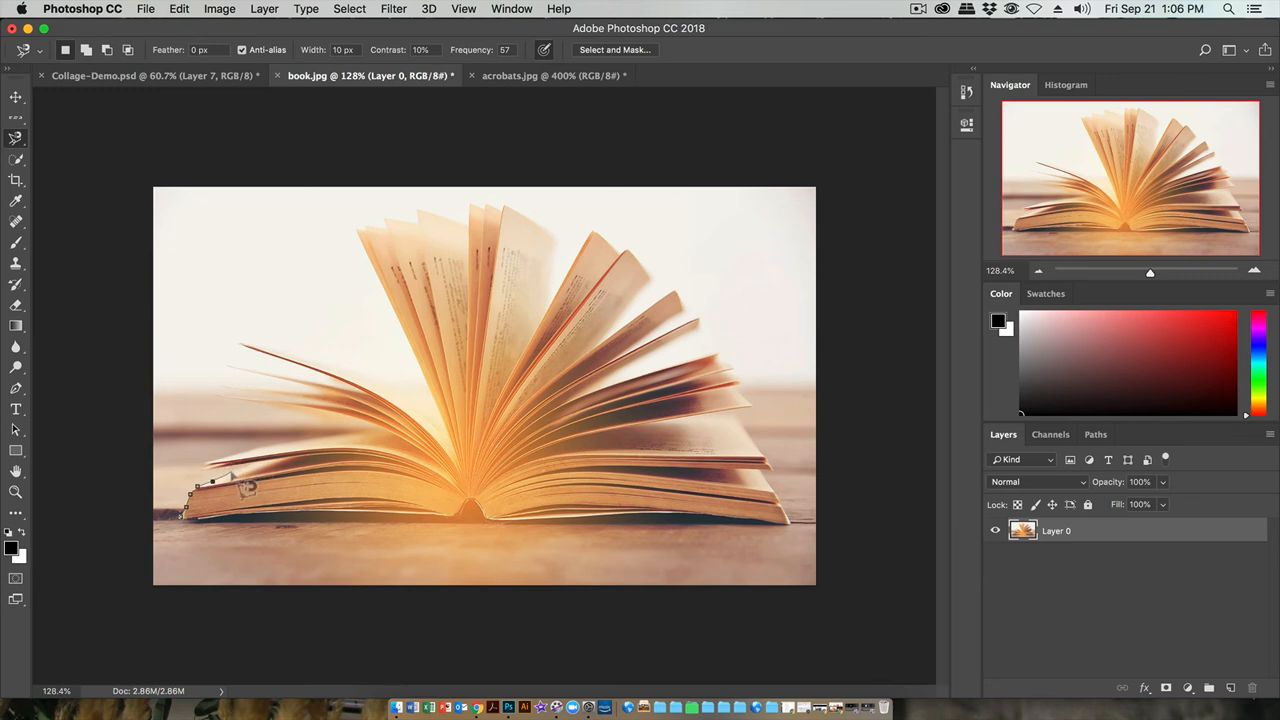
{"action": "left_click", "coordinate": [227, 474]}
{"action": "left_click", "coordinate": [241, 468]}
{"action": "left_click", "coordinate": [246, 468]}
{"action": "left_click", "coordinate": [253, 465]}
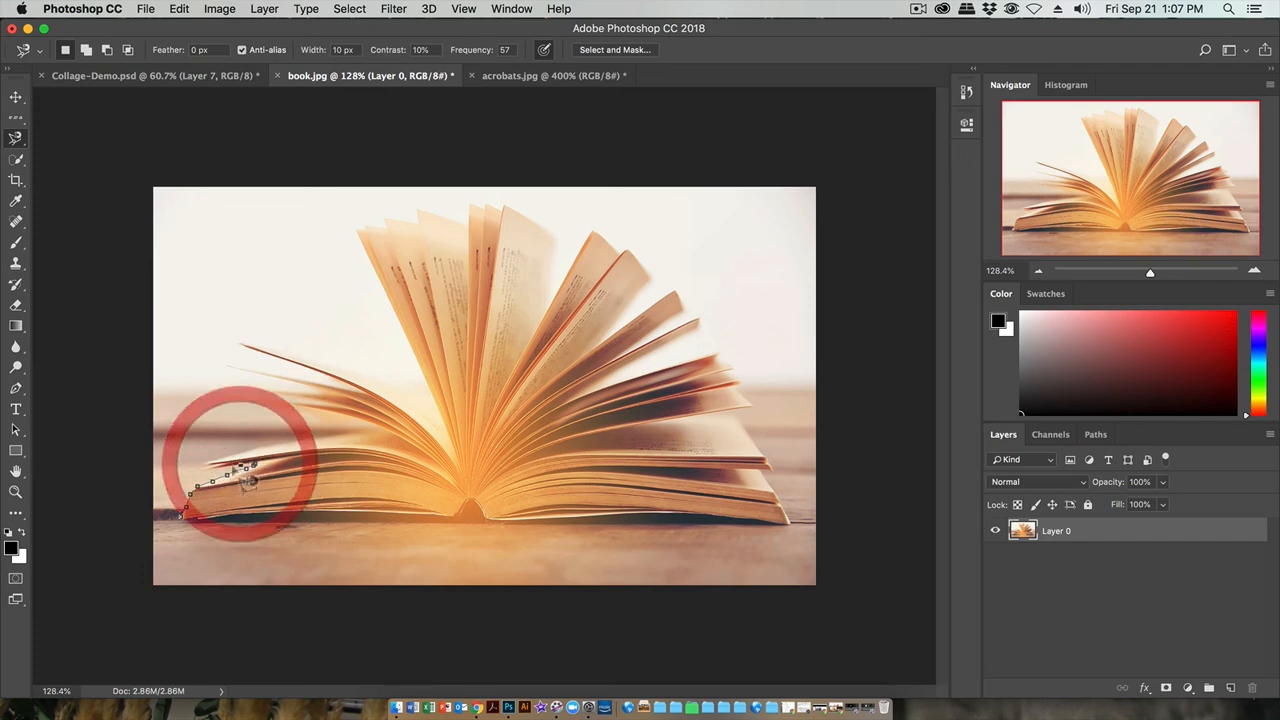
{"action": "left_click", "coordinate": [223, 467]}
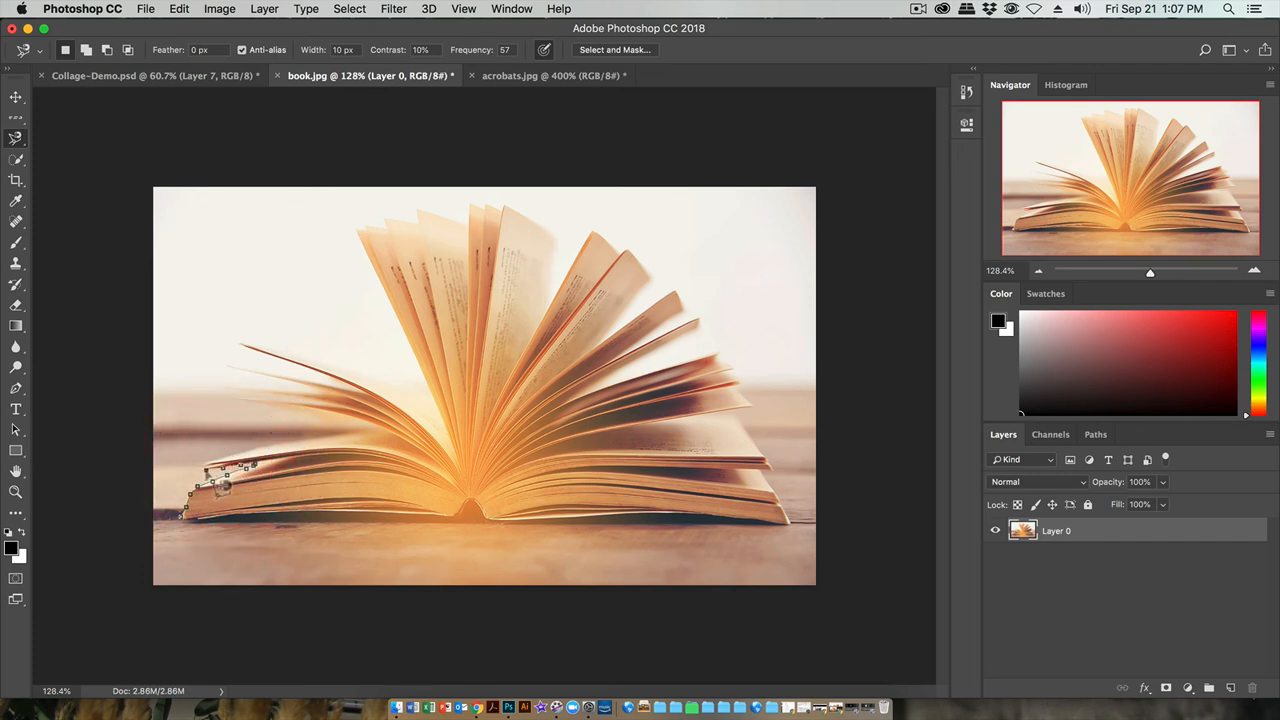
{"action": "left_click", "coordinate": [201, 466]}
{"action": "left_click", "coordinate": [207, 465]}
{"action": "left_click", "coordinate": [205, 465]}
Step: Continue the Magnetic Lasso outline along the top edge of the lower left pages to the gap beneath the fanned pages
{"action": "left_click", "coordinate": [228, 462]}
{"action": "left_click", "coordinate": [248, 455]}
{"action": "left_click", "coordinate": [266, 449]}
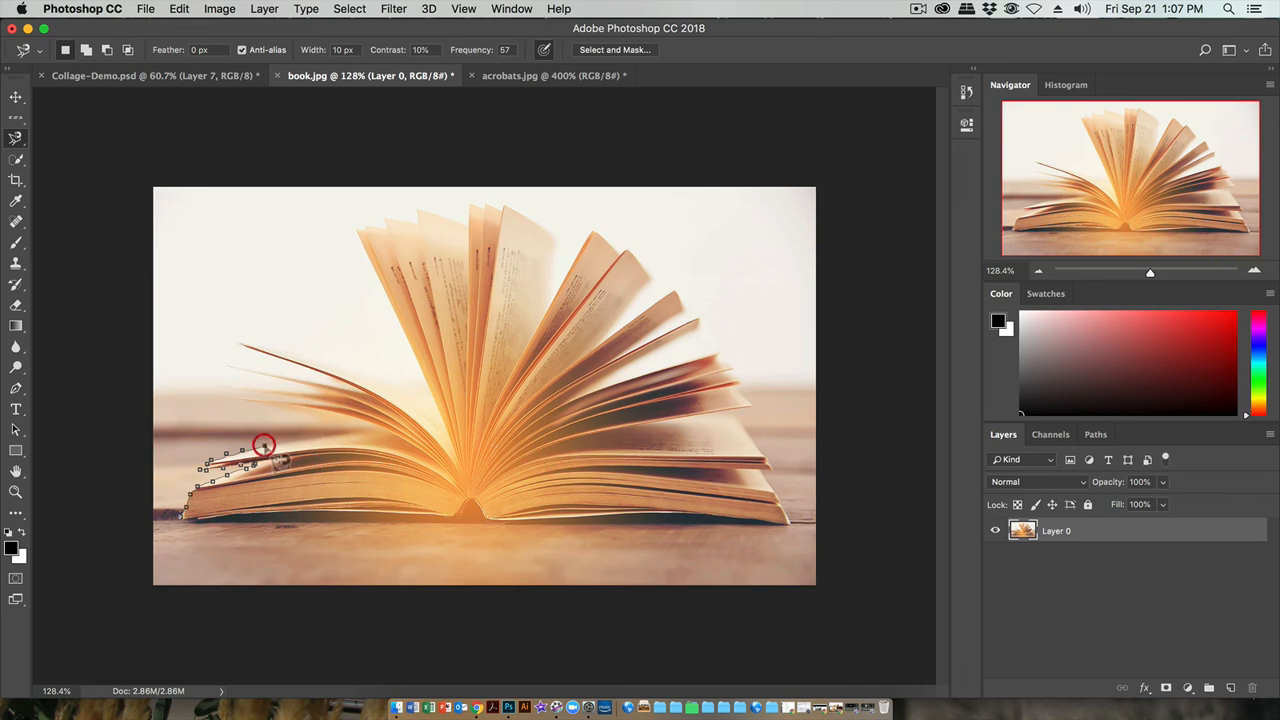
{"action": "left_click", "coordinate": [291, 437]}
{"action": "left_click", "coordinate": [321, 438]}
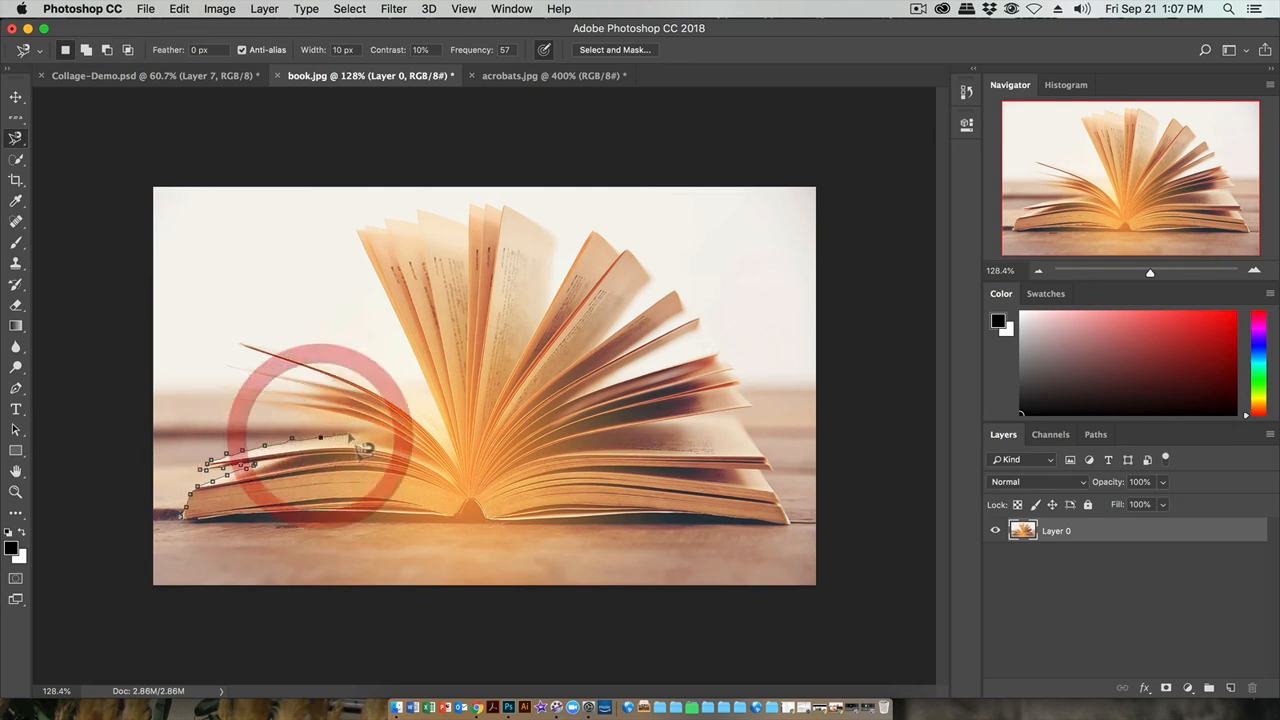
{"action": "left_click", "coordinate": [346, 432]}
{"action": "left_click", "coordinate": [358, 433]}
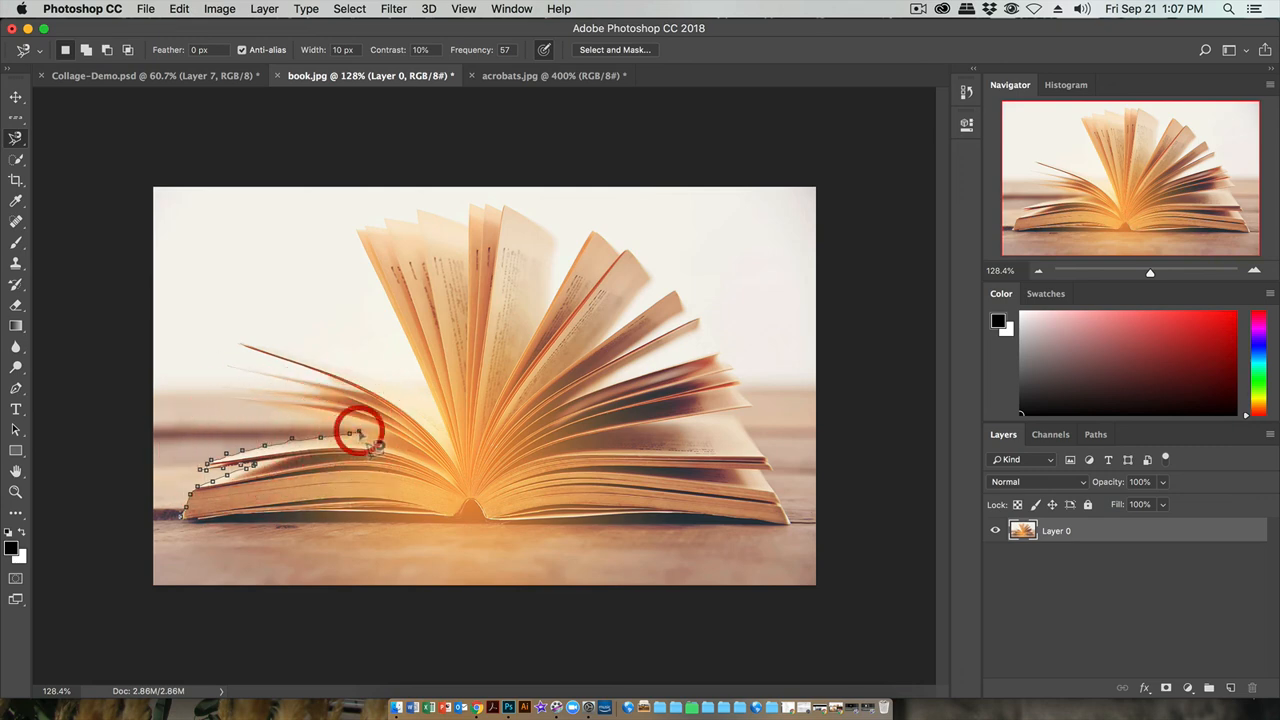
Step: Trace the outline out and back around the tips of the blurred, lower fanned pages on the book's left side
{"action": "left_click", "coordinate": [311, 413]}
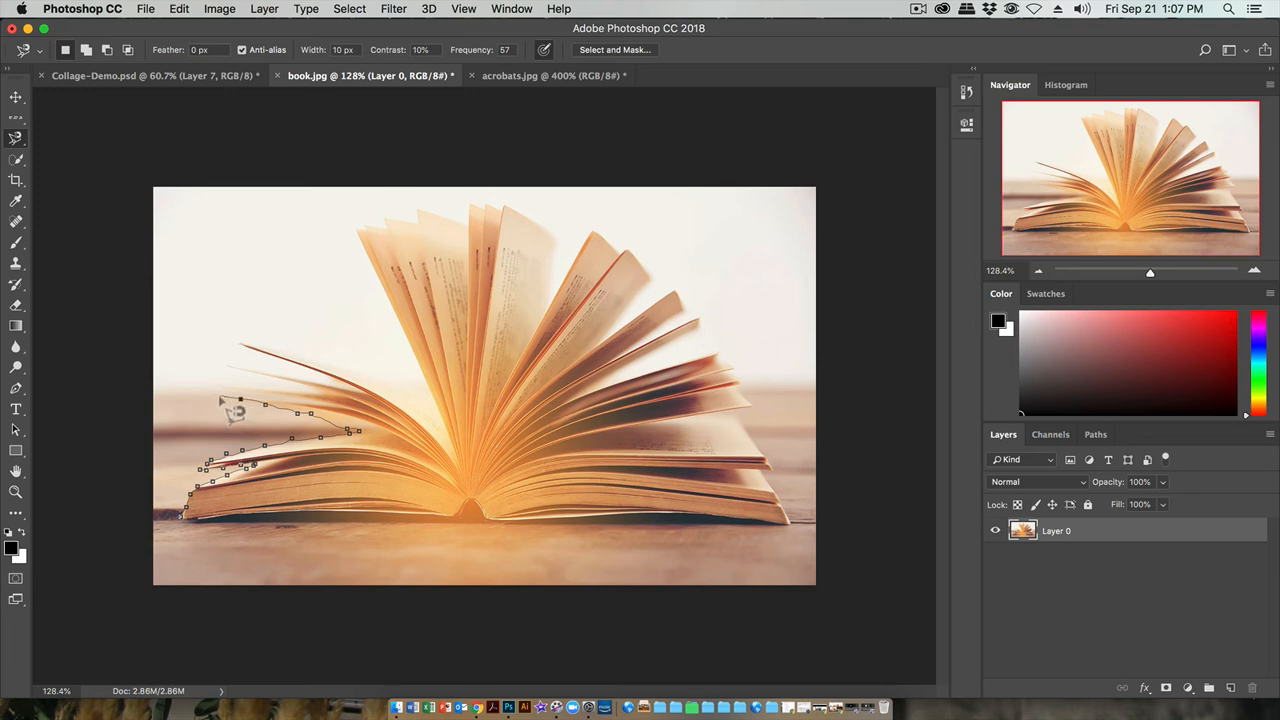
{"action": "left_click", "coordinate": [220, 396]}
{"action": "left_click", "coordinate": [302, 403]}
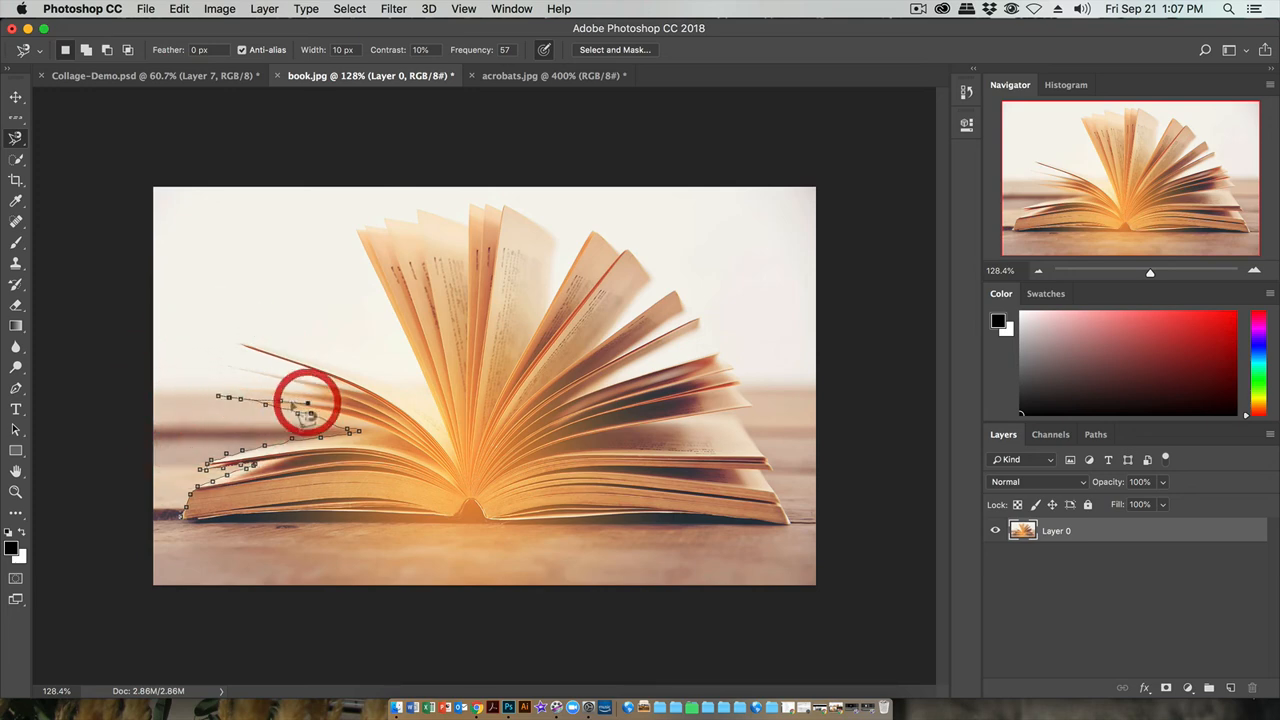
{"action": "left_click", "coordinate": [228, 388]}
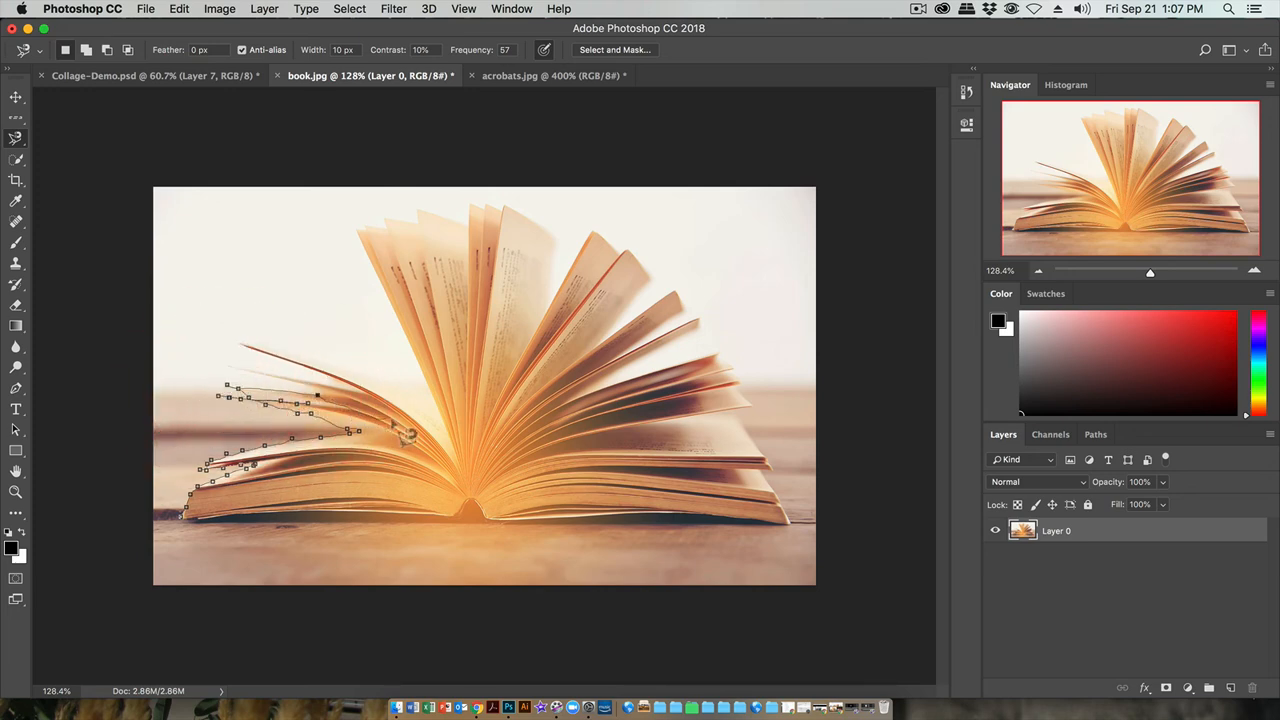
Step: Run the outline down to the book's spine and back along its bottom edge, removing stray anchor points, and close it at the starting corner
{"action": "left_click", "coordinate": [466, 500]}
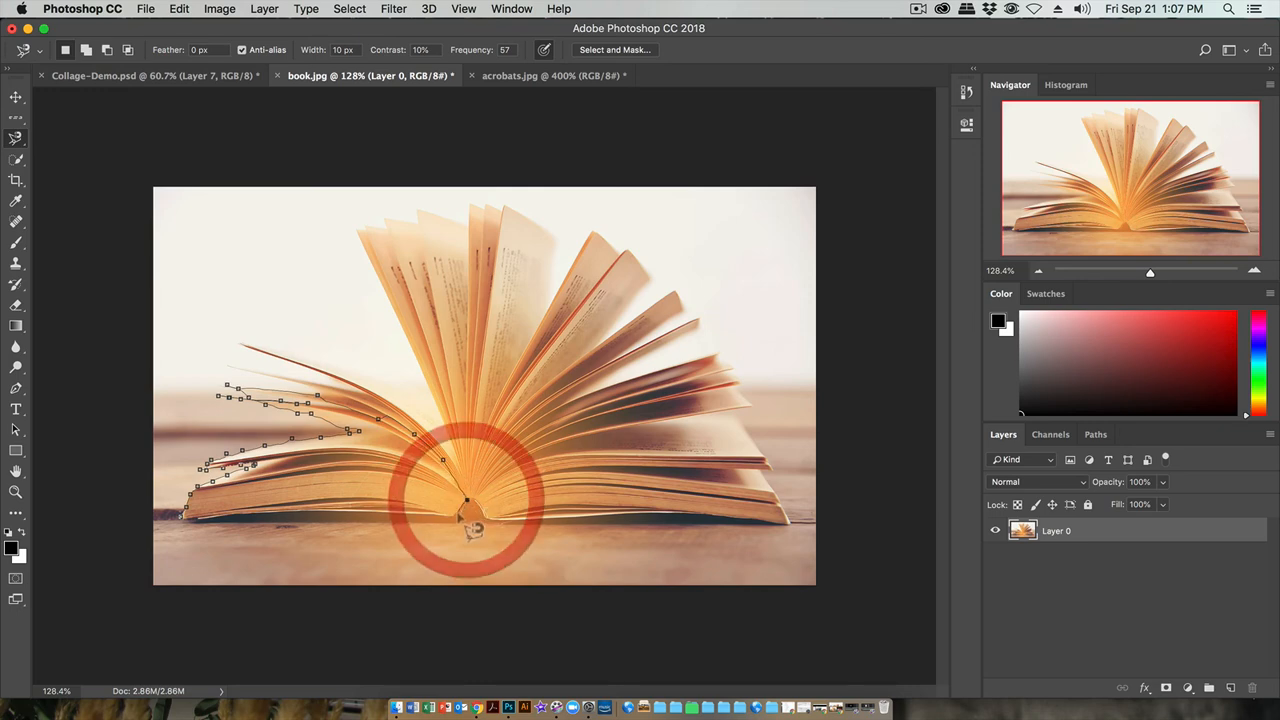
{"action": "left_click", "coordinate": [456, 517]}
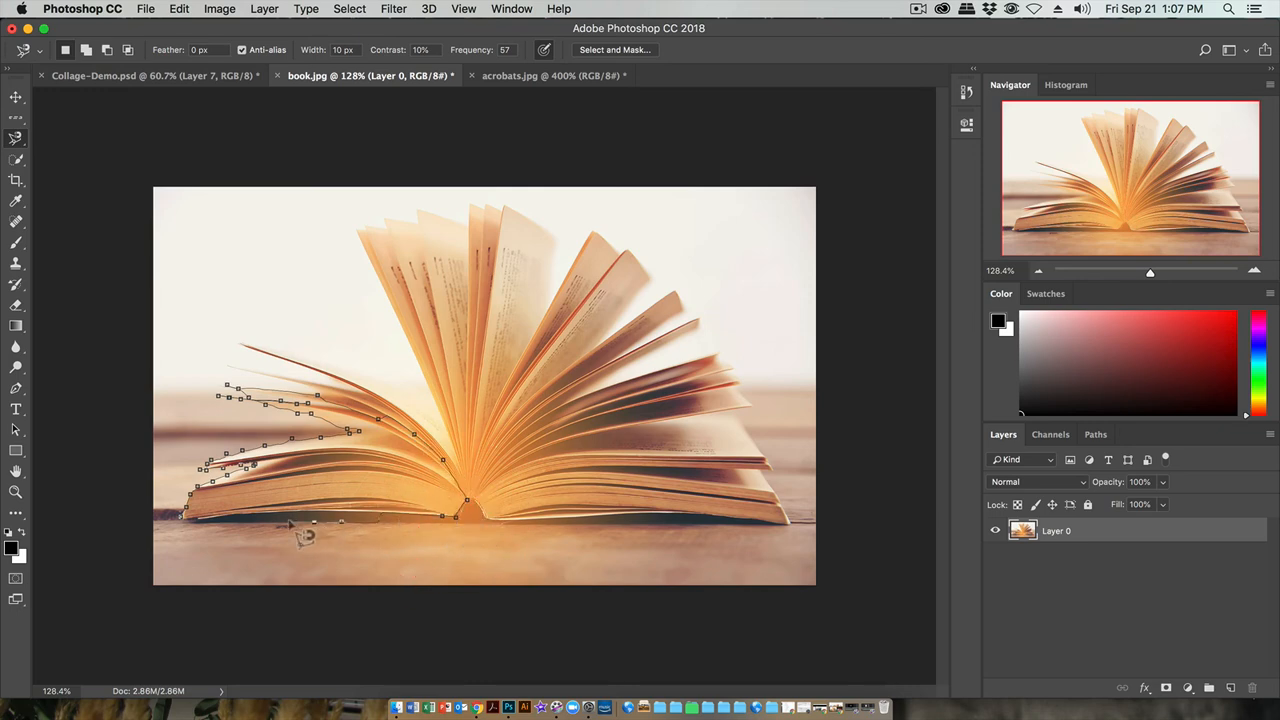
{"action": "key", "text": "Delete"}
{"action": "key", "text": "Delete"}
{"action": "key", "text": "Delete"}
{"action": "left_click", "coordinate": [182, 517]}
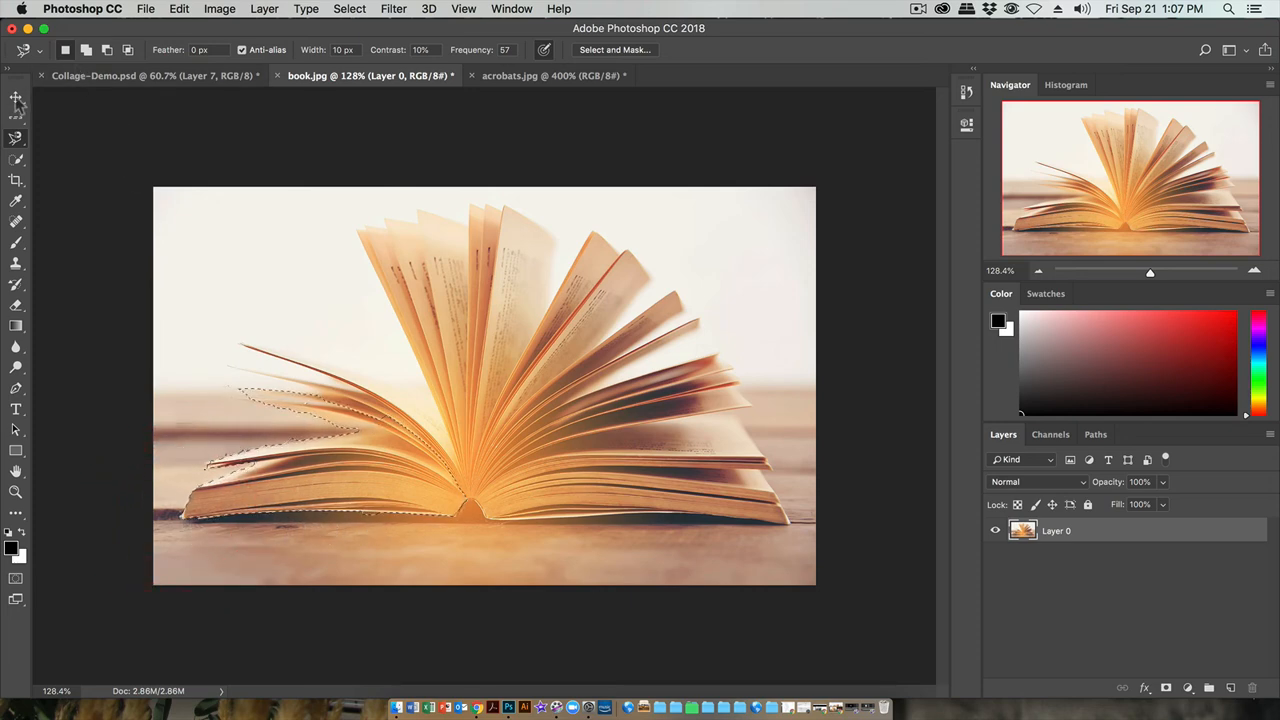
Step: Move the selected left half of the book into Collage-Demo.psd, below the small acrobat cut-out, and inspect its edges up close
{"action": "key", "text": "v"}
{"action": "left_click_drag", "start_coordinate": [275, 345], "coordinate": [667, 296]}
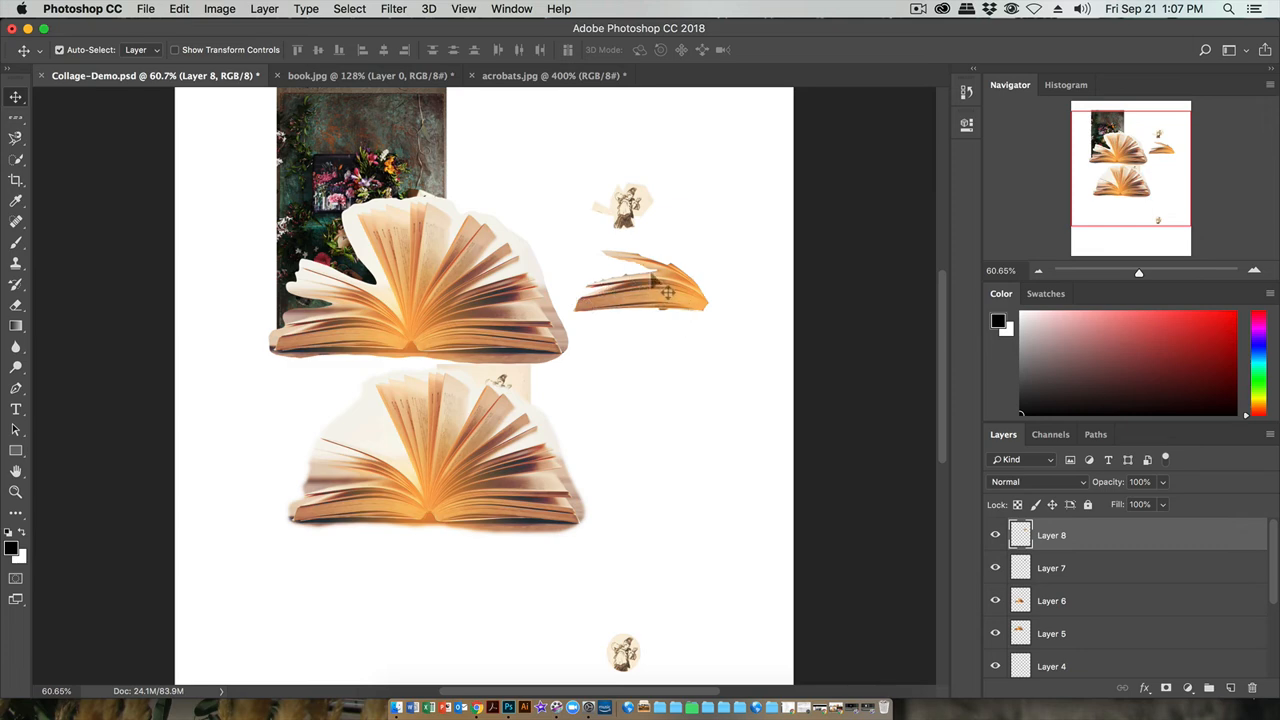
{"action": "left_click_drag", "start_coordinate": [633, 286], "coordinate": [613, 285]}
{"action": "left_click_drag", "start_coordinate": [1140, 273], "coordinate": [1146, 271]}
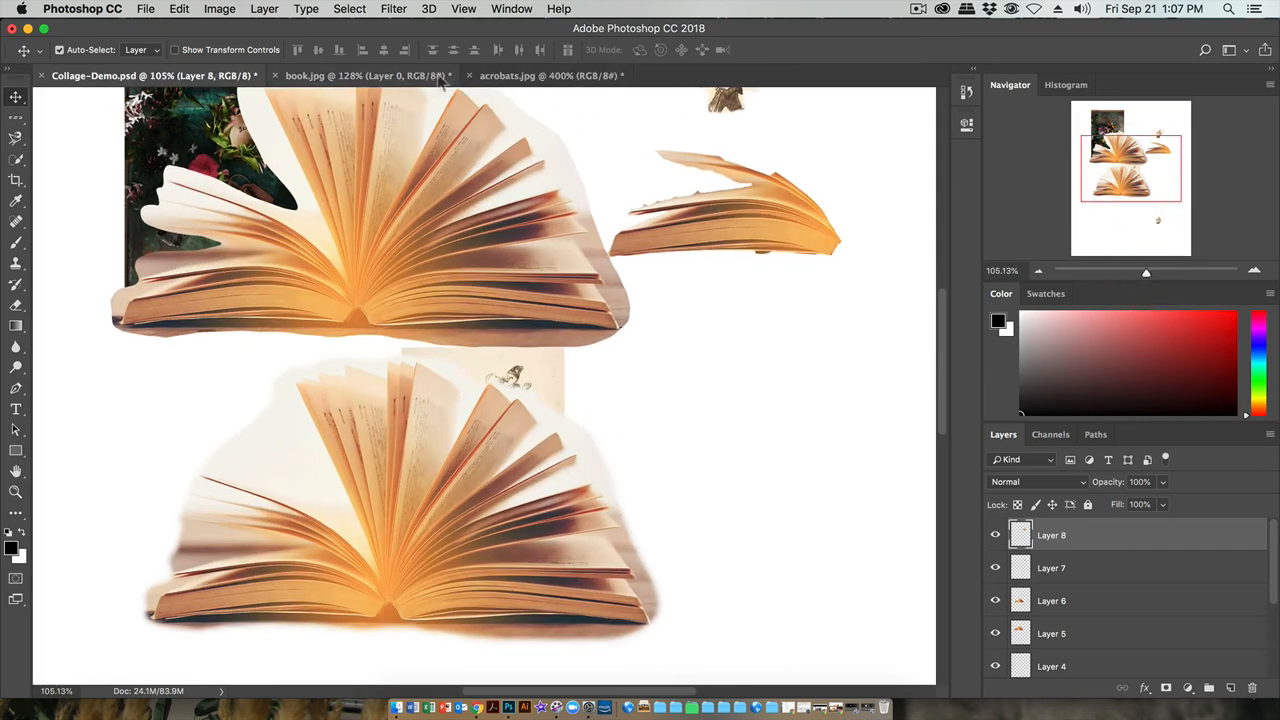
Step: Refine the book selection in book.jpg with Select and Mask: Feather 2.7 px, Shift Edge -12%, Smooth 50 and a slightly raised Contrast
{"action": "left_click", "coordinate": [405, 76]}
{"action": "left_click", "coordinate": [17, 160]}
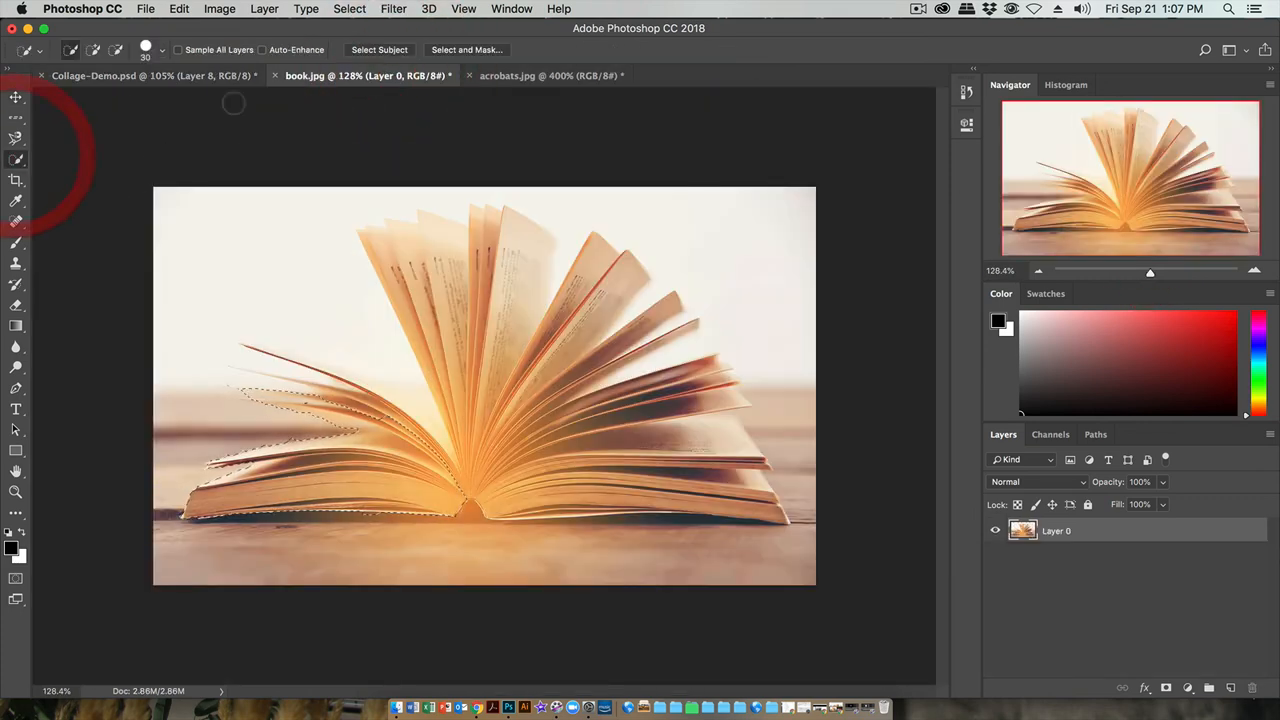
{"action": "left_click", "coordinate": [16, 138]}
{"action": "left_click", "coordinate": [613, 50]}
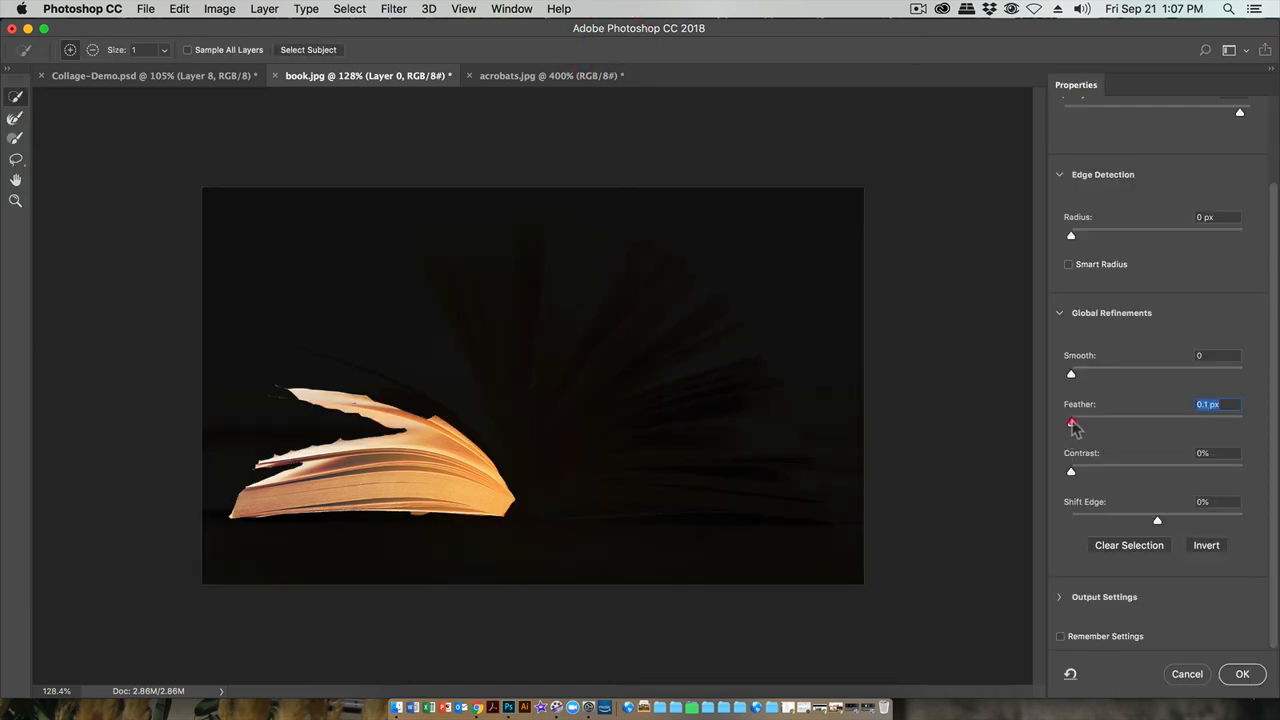
{"action": "left_click_drag", "start_coordinate": [1074, 426], "coordinate": [1098, 426]}
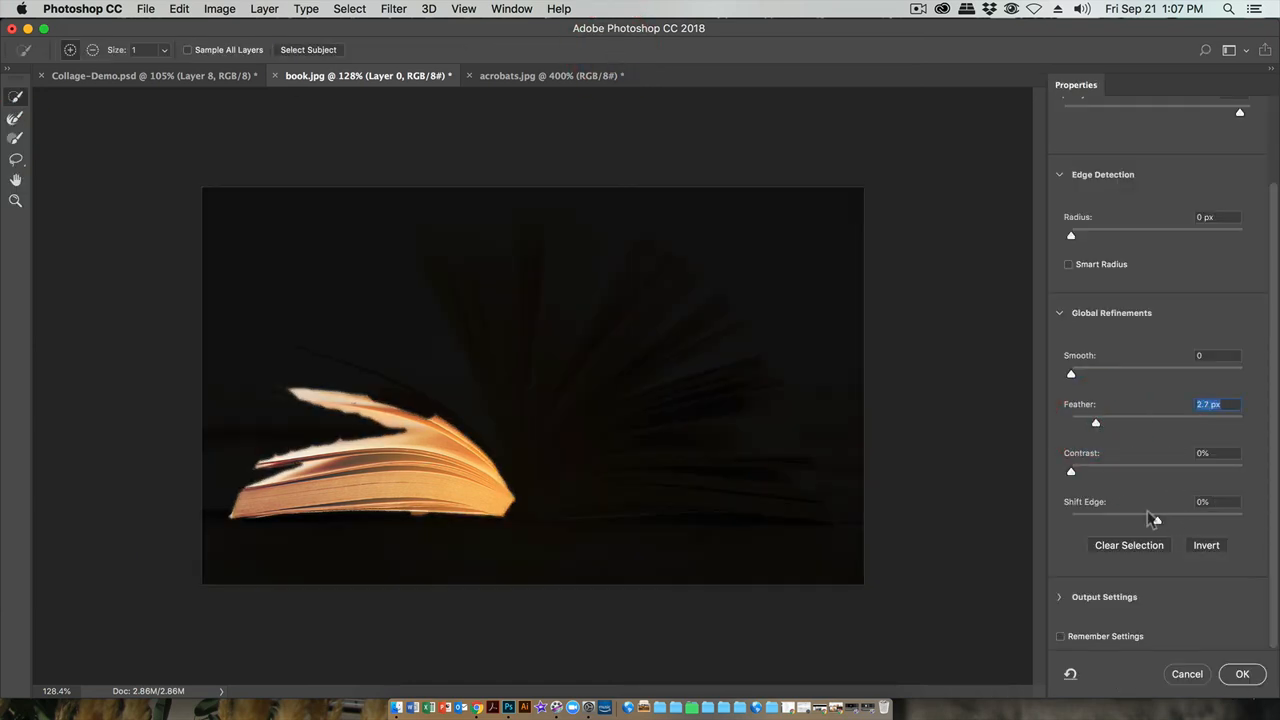
{"action": "left_click_drag", "start_coordinate": [1157, 521], "coordinate": [1147, 521]}
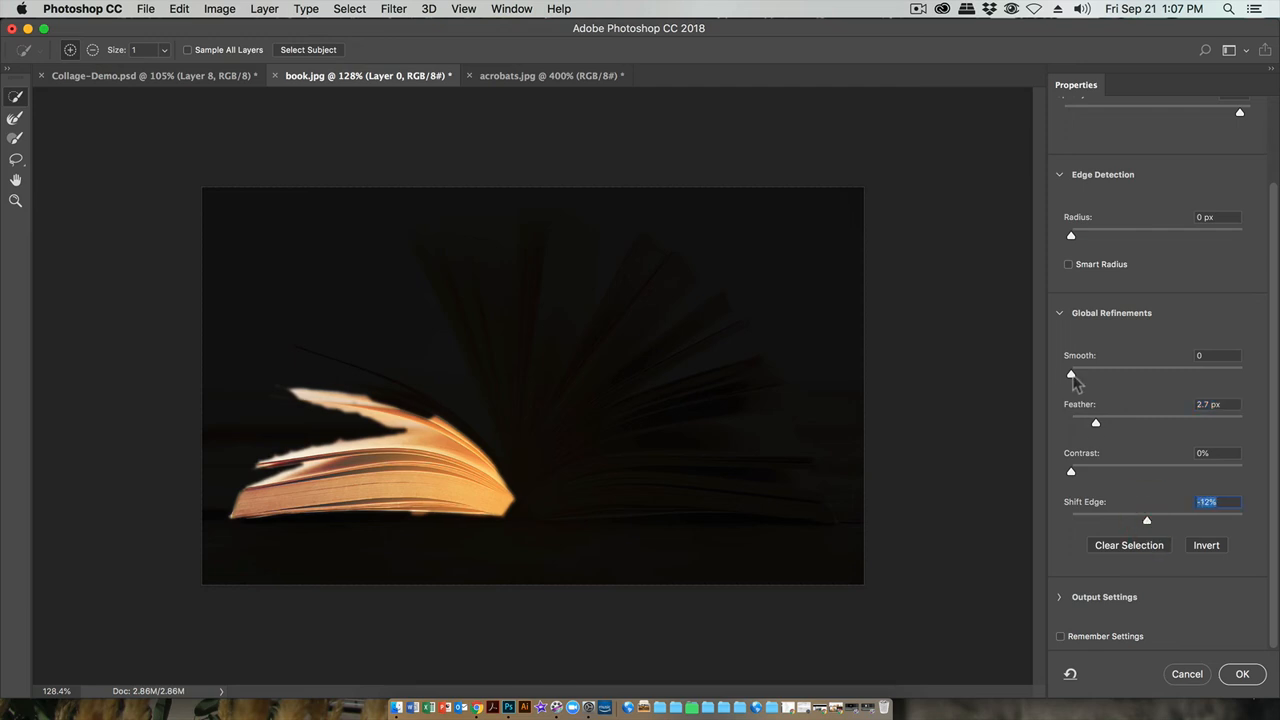
{"action": "left_click_drag", "start_coordinate": [1072, 374], "coordinate": [1160, 373]}
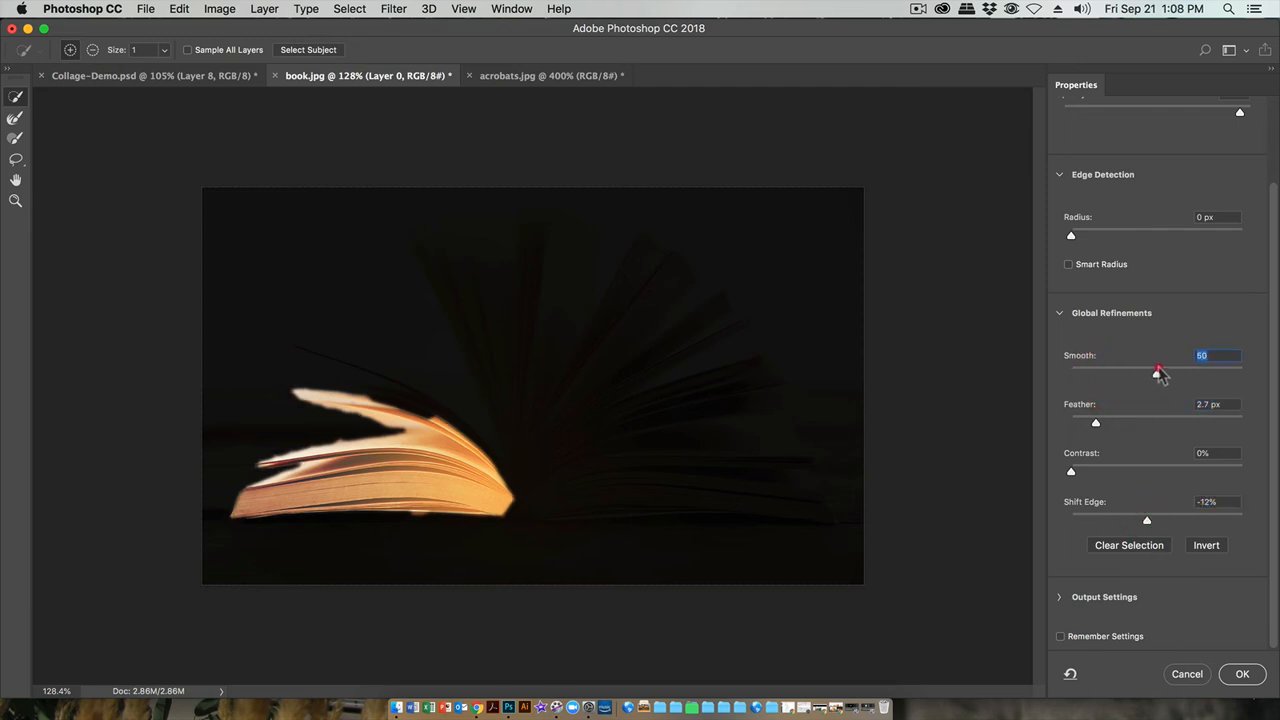
{"action": "left_click", "coordinate": [1075, 472]}
{"action": "left_click_drag", "start_coordinate": [1075, 472], "coordinate": [1104, 472]}
Step: Accept the refined selection and move the half-book cut-out into Collage-Demo.psd, directly below the first half-book
{"action": "left_click", "coordinate": [1241, 674]}
{"action": "left_click", "coordinate": [16, 96]}
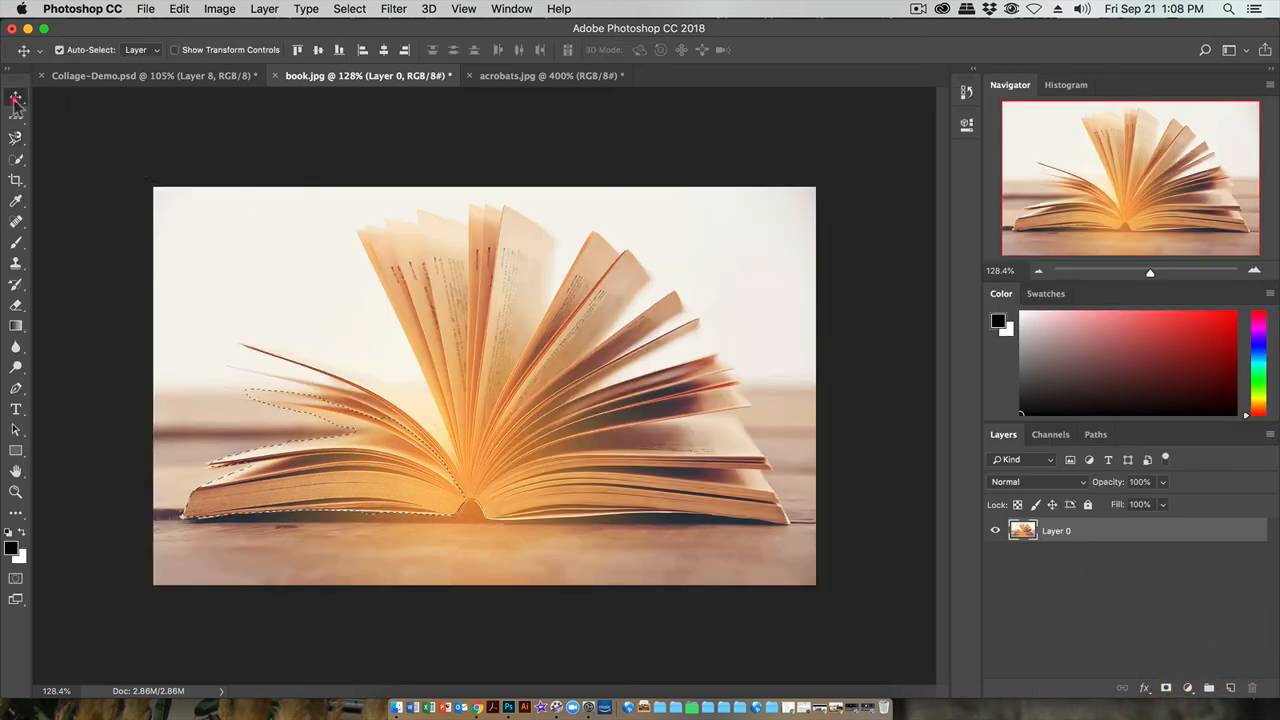
{"action": "left_click_drag", "start_coordinate": [395, 460], "coordinate": [785, 350]}
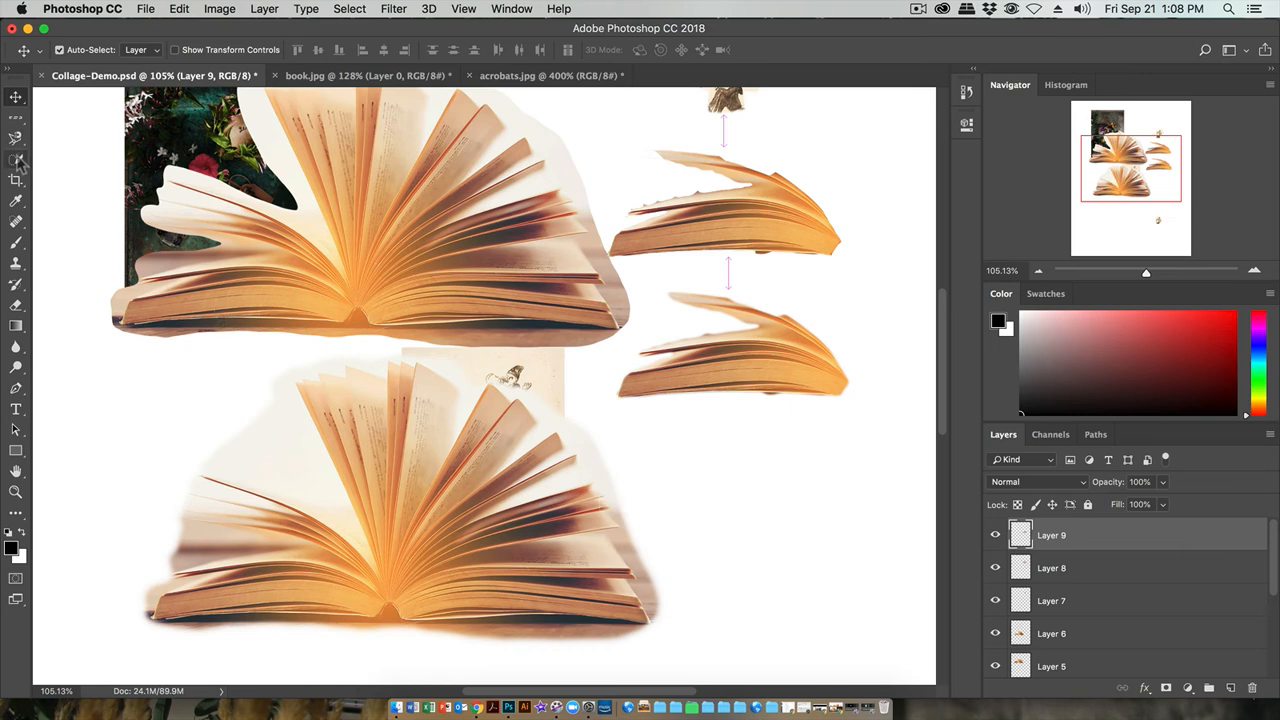
Step: Return to book.jpg and clear its selection
{"action": "left_click", "coordinate": [352, 76]}
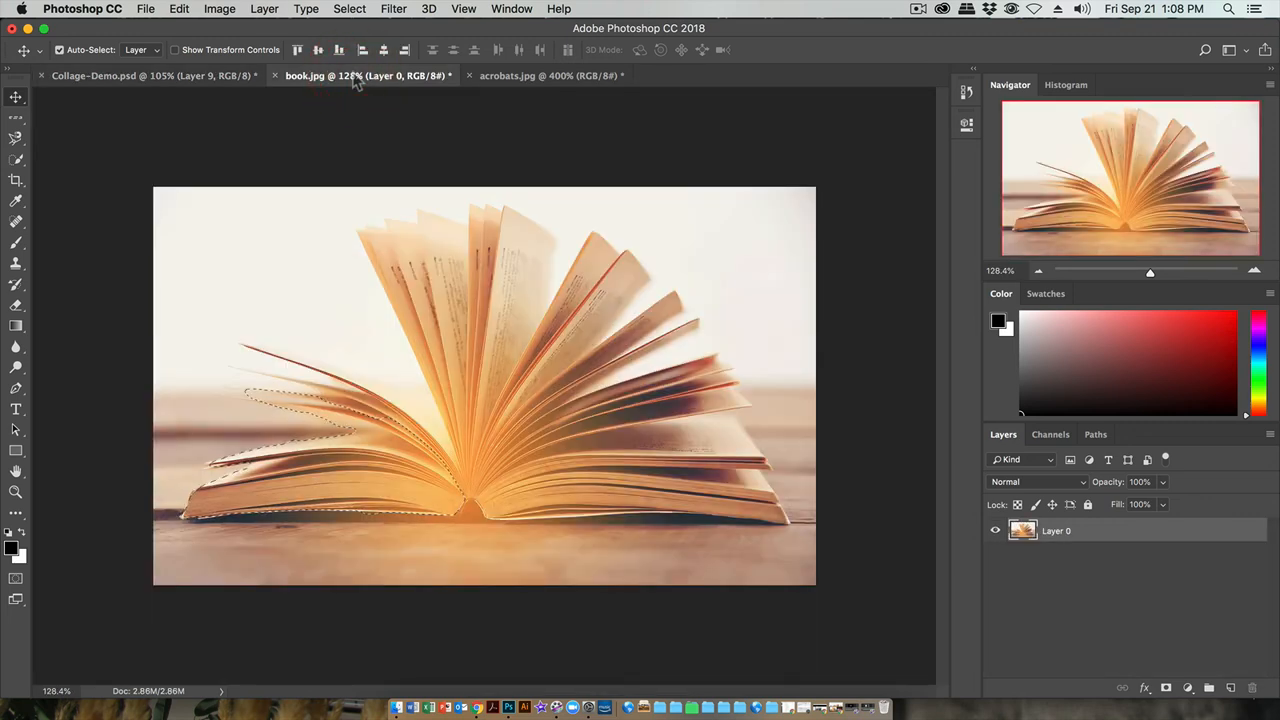
{"action": "key", "text": "super+d"}
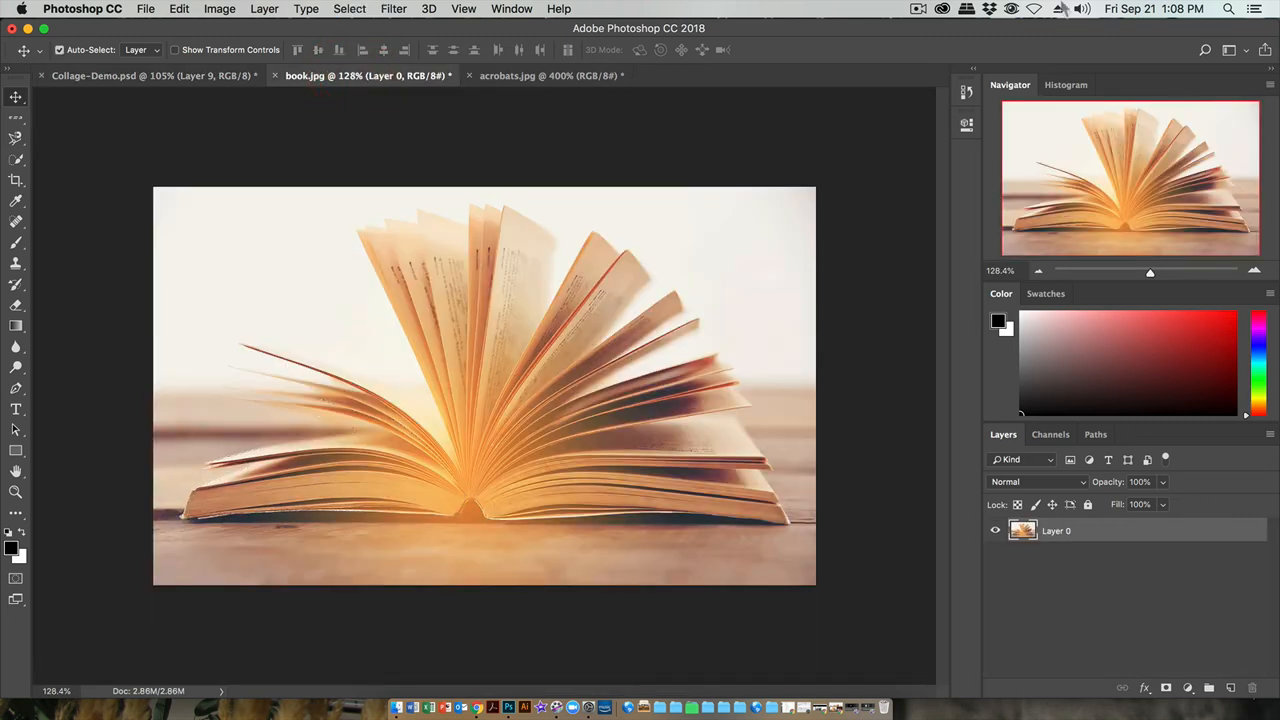
{"action": "left_click", "coordinate": [917, 9]}
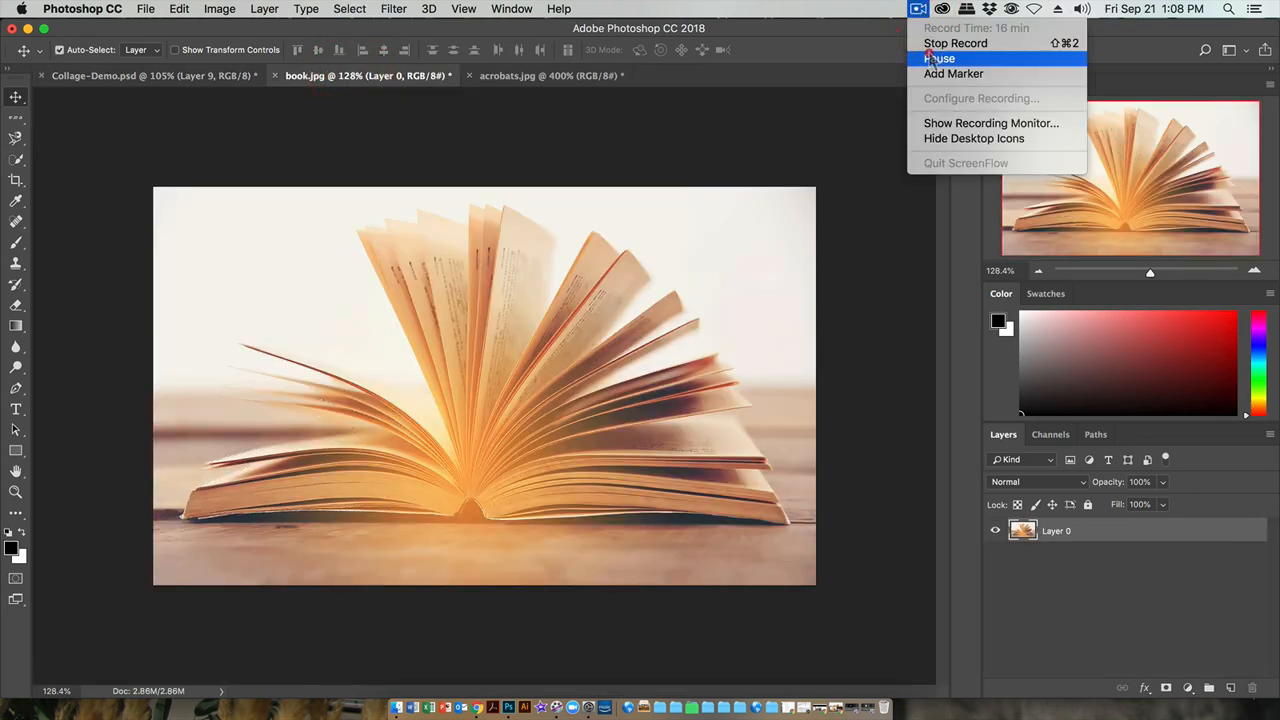
{"action": "left_click", "coordinate": [930, 44]}
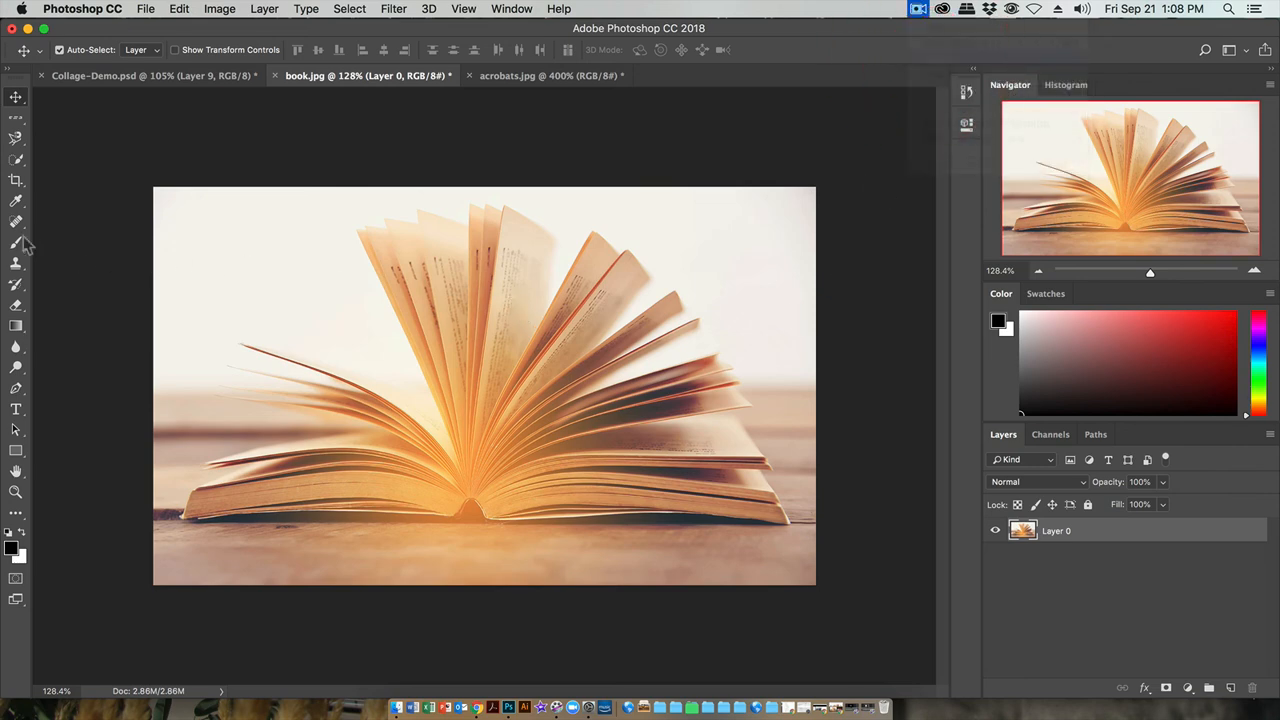
Step: Select the pale background above the open book with the Quick Selection tool, extending the selection across the full width of the photo
{"action": "left_click", "coordinate": [17, 162]}
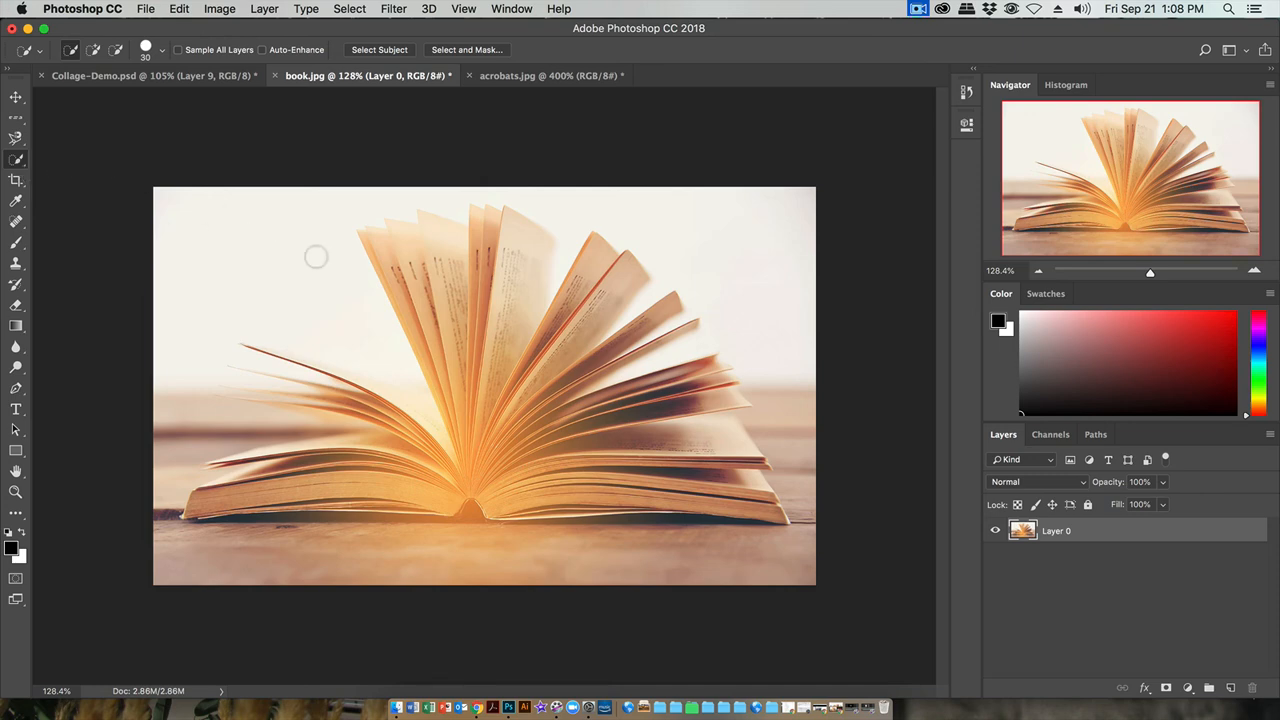
{"action": "mouse_move", "coordinate": [322, 250]}
{"action": "left_mouse_down"}
{"action": "mouse_move", "coordinate": [253, 227]}
{"action": "mouse_move", "coordinate": [303, 206]}
{"action": "left_mouse_up"}
{"action": "left_click", "coordinate": [365, 190]}
{"action": "left_click", "coordinate": [443, 194]}
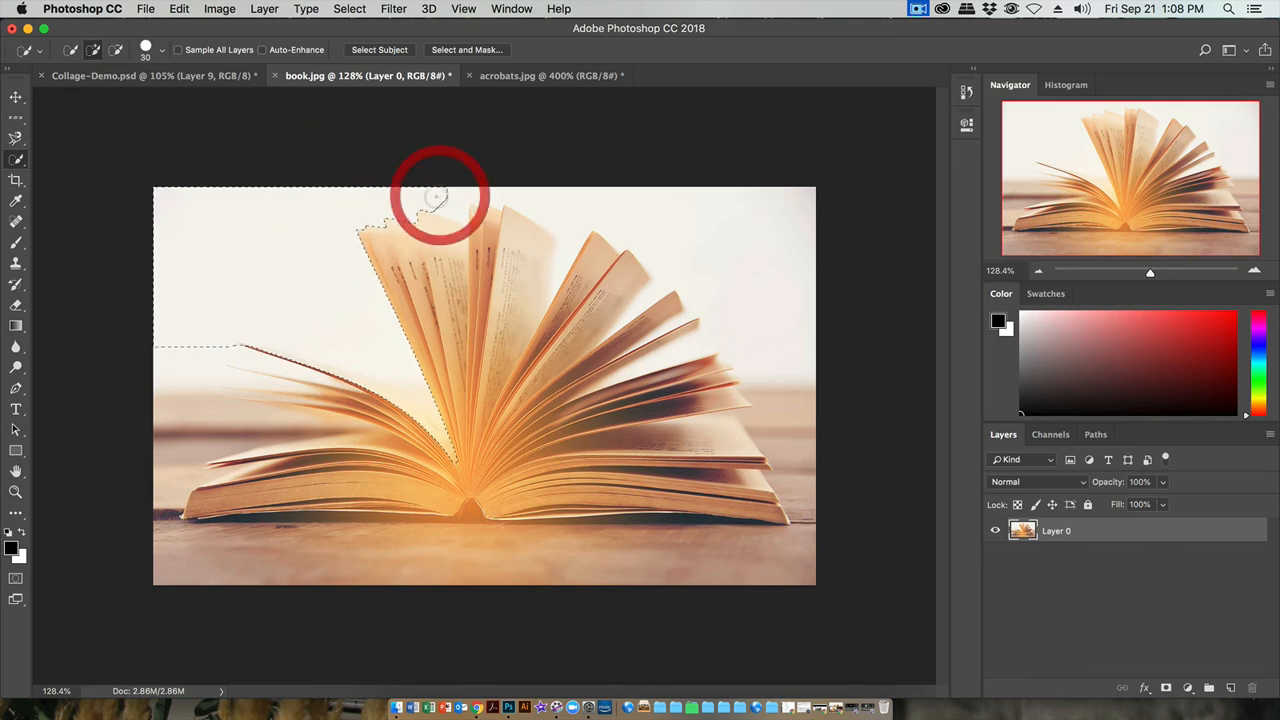
{"action": "left_click", "coordinate": [567, 203]}
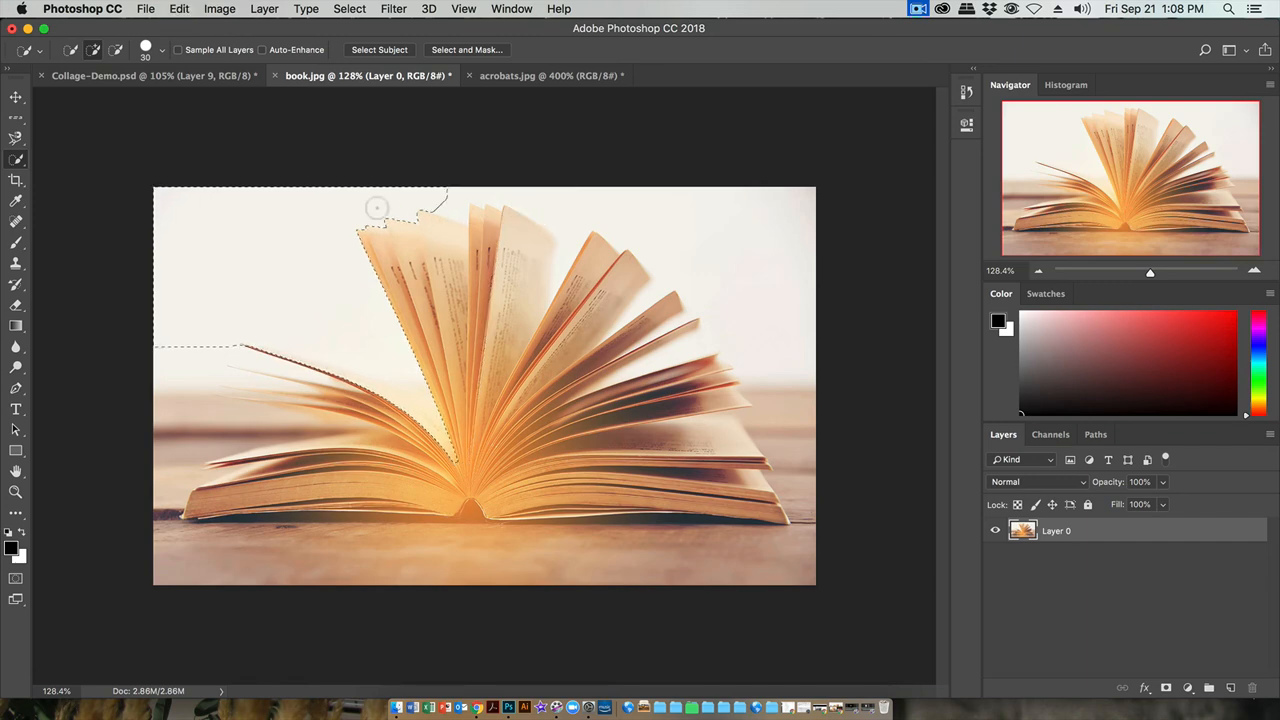
{"action": "left_click", "coordinate": [562, 200]}
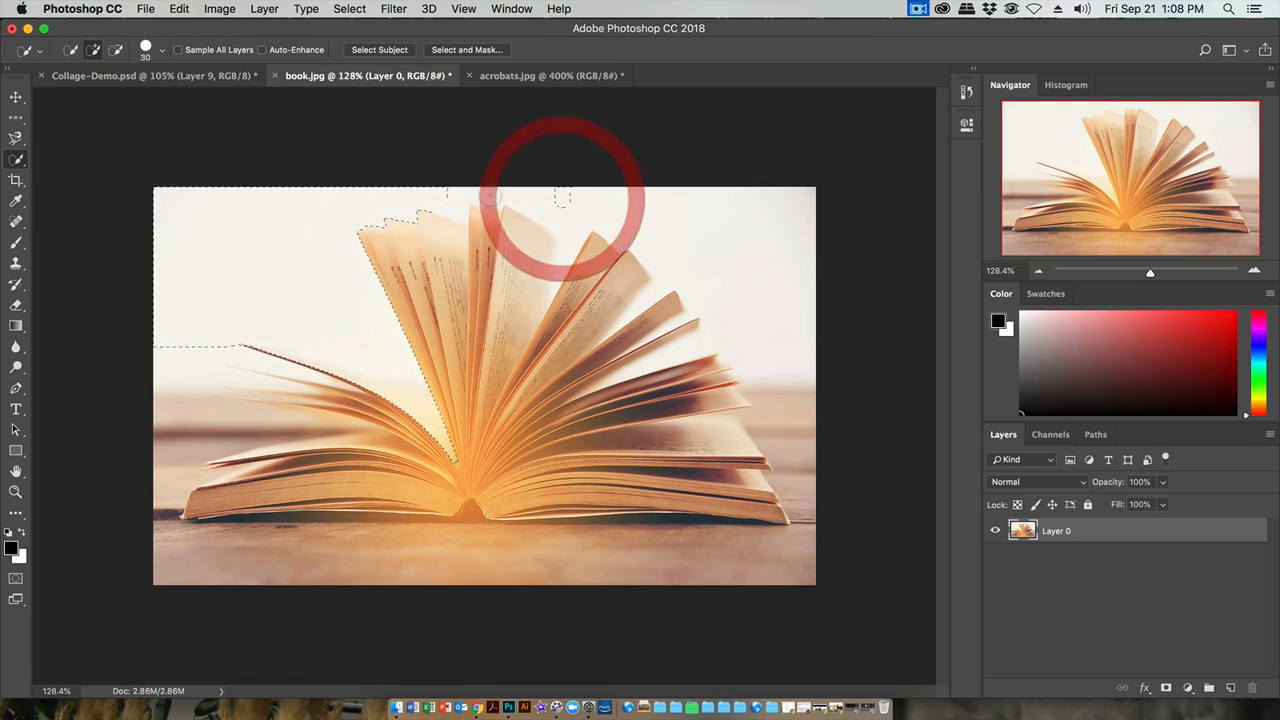
{"action": "left_click", "coordinate": [463, 192]}
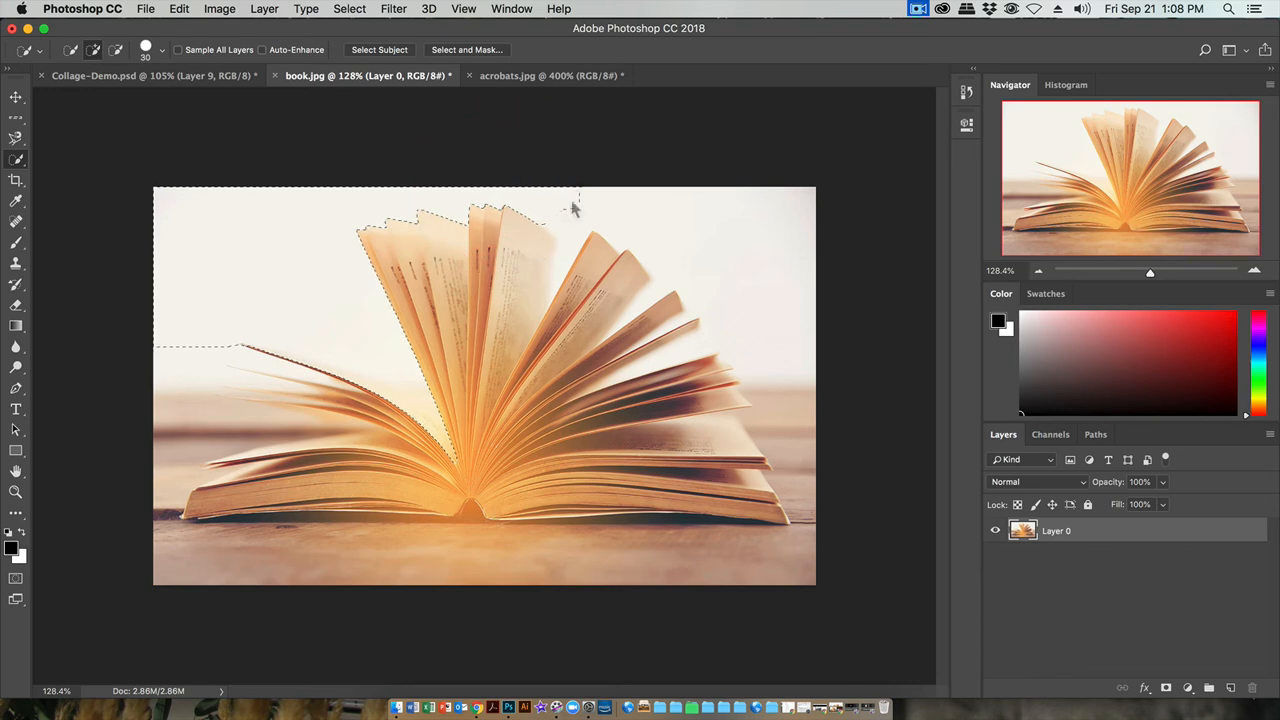
{"action": "left_click", "coordinate": [614, 208]}
{"action": "left_click", "coordinate": [686, 212]}
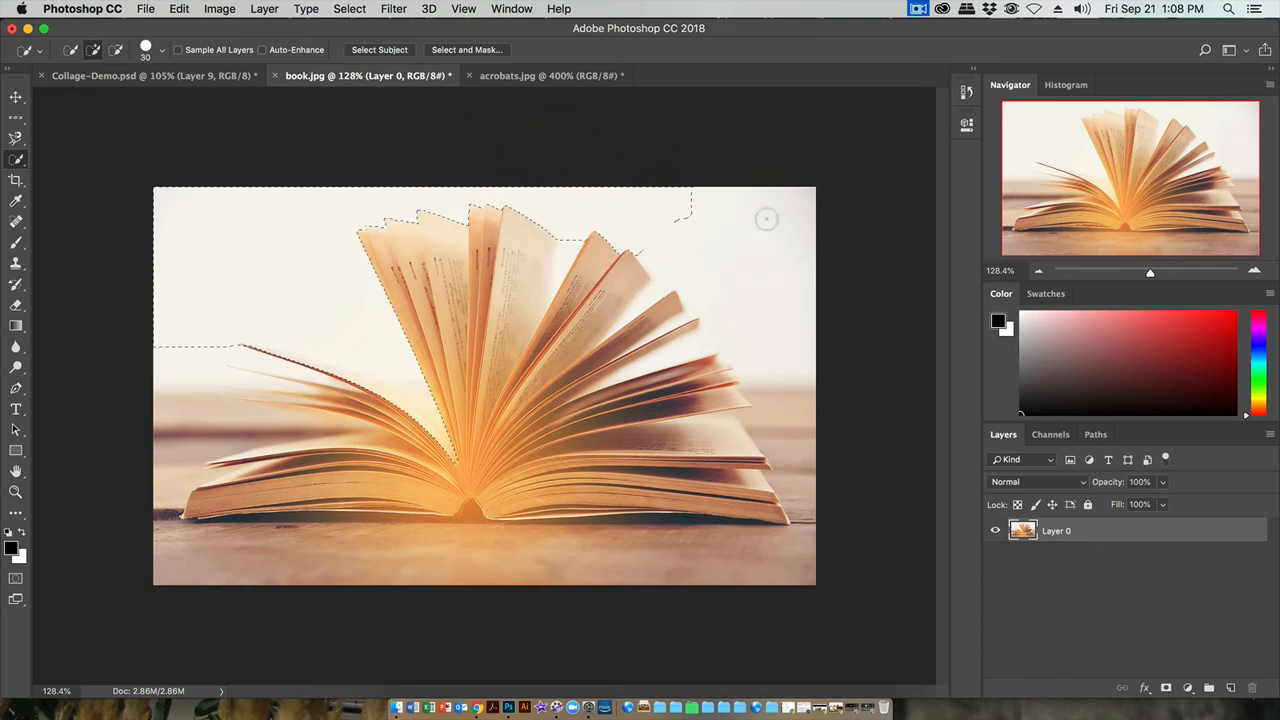
{"action": "left_click", "coordinate": [763, 220]}
{"action": "left_click", "coordinate": [743, 246]}
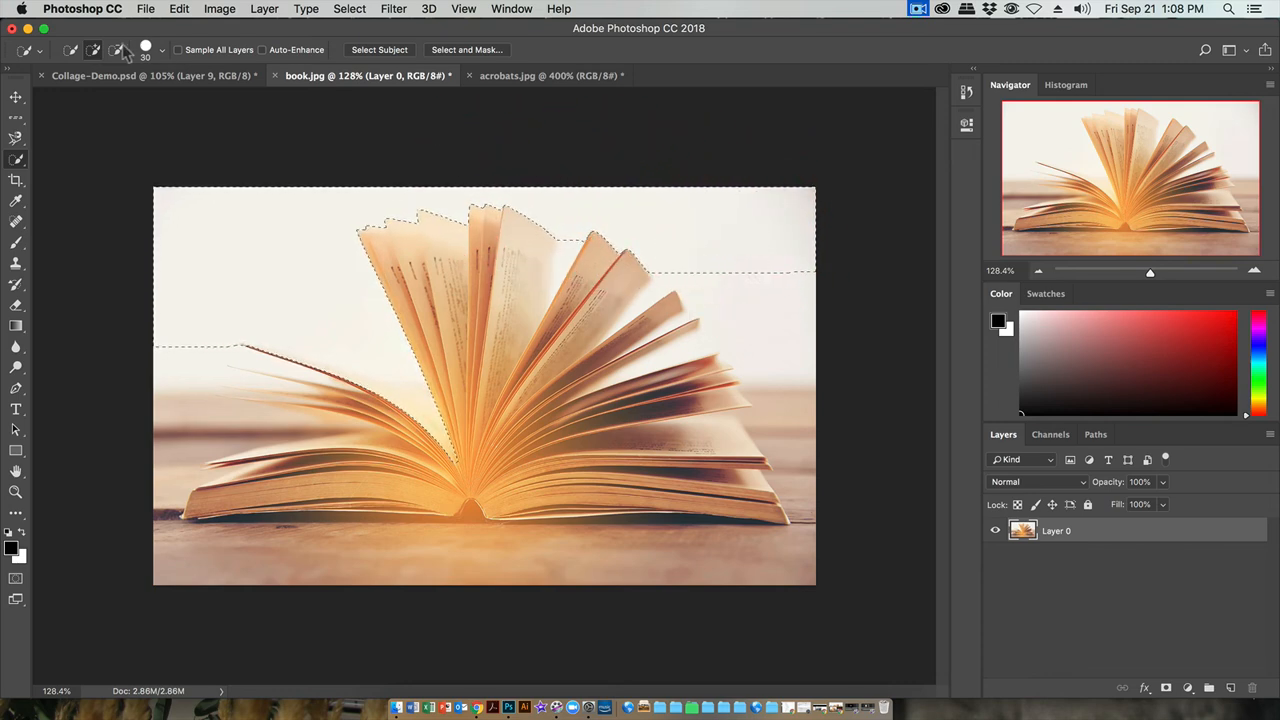
Step: Subtract the area between the upper pages and the strip at the photo's left edge from the quick selection
{"action": "right_click", "coordinate": [808, 272]}
{"action": "key", "text": "Escape"}
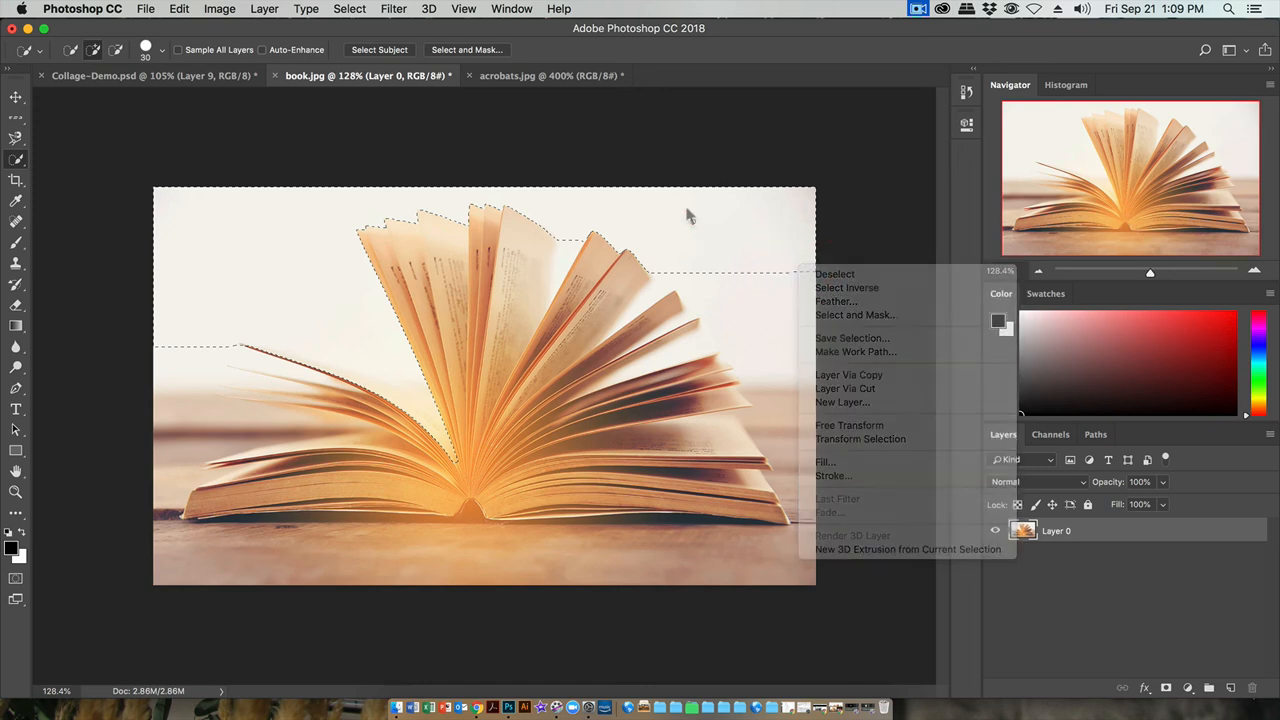
{"action": "left_click", "coordinate": [160, 50]}
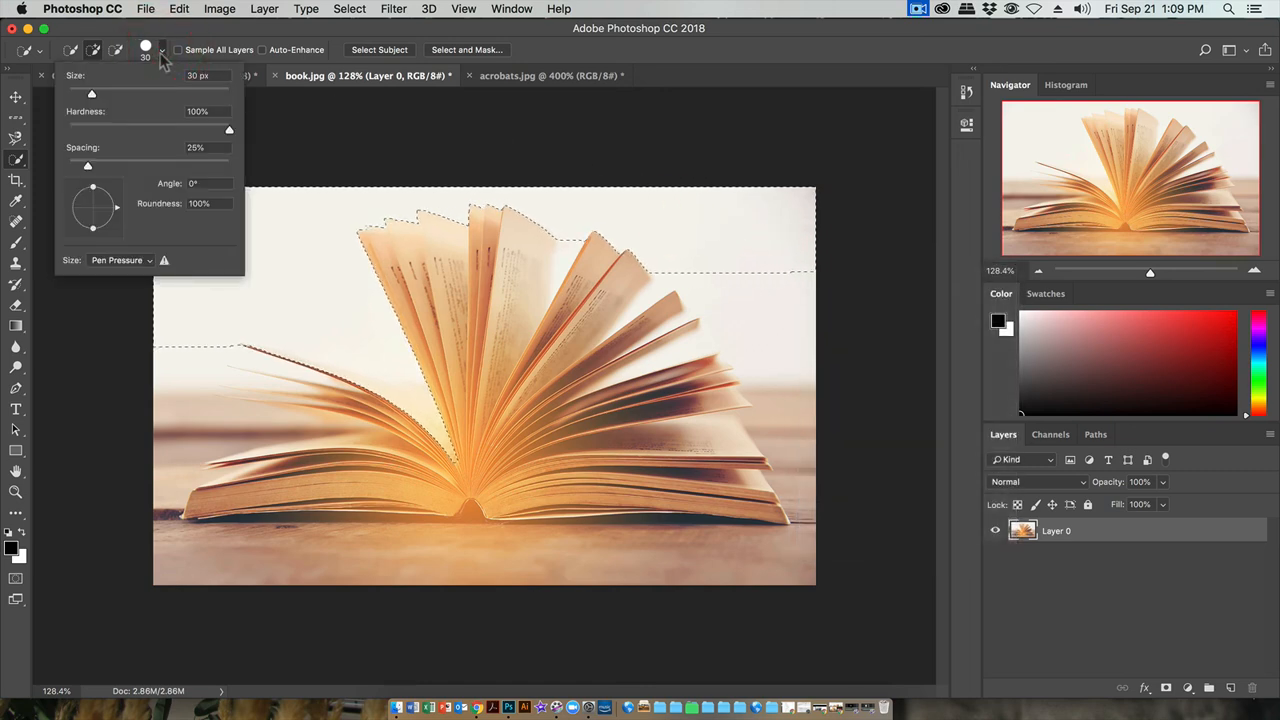
{"action": "left_click", "coordinate": [157, 51]}
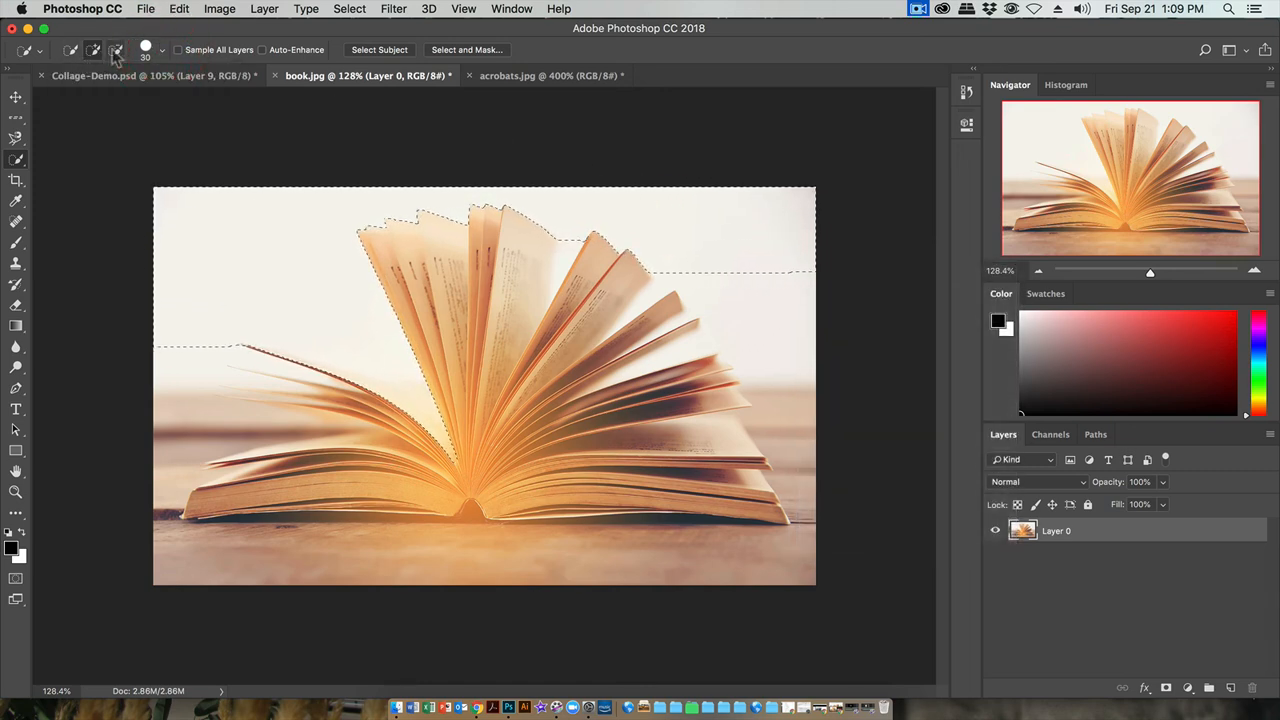
{"action": "left_click", "coordinate": [115, 50]}
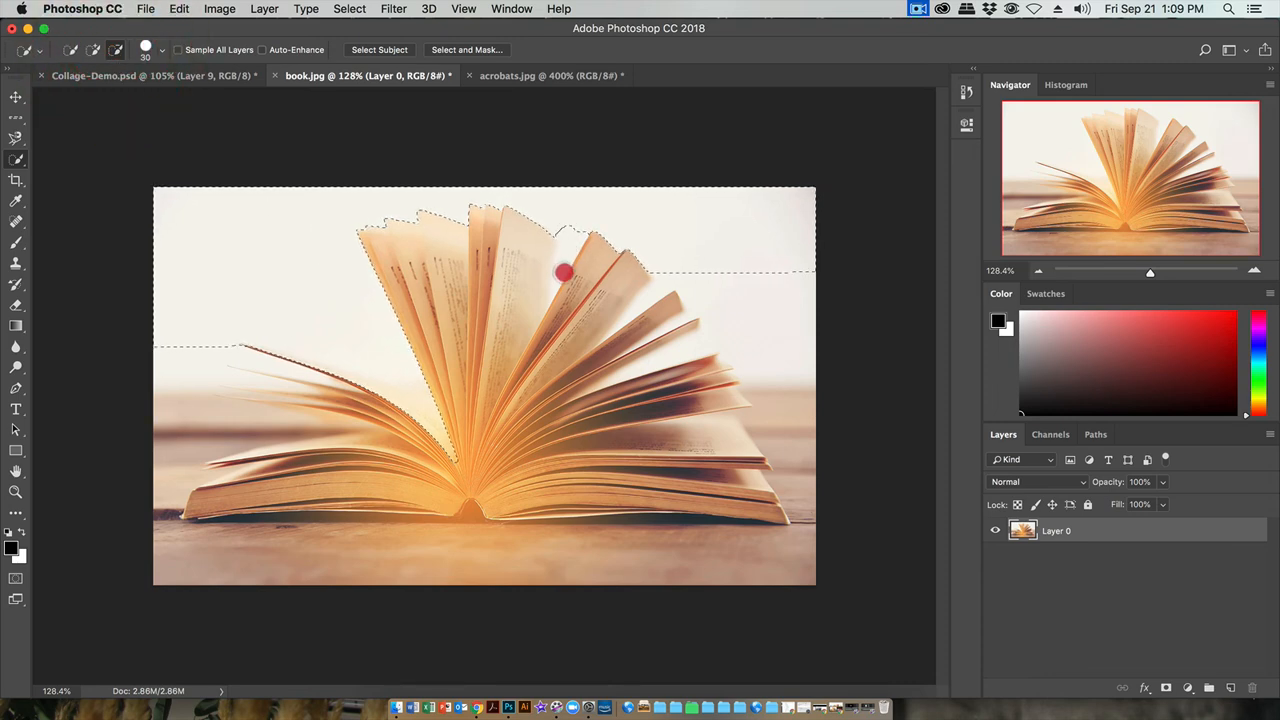
{"action": "left_click", "coordinate": [564, 272]}
{"action": "left_click_drag", "start_coordinate": [197, 380], "coordinate": [180, 322]}
Step: Add the background between and beside the right-hand pages to the quick selection, and clear the whole selection
{"action": "left_click", "coordinate": [93, 50]}
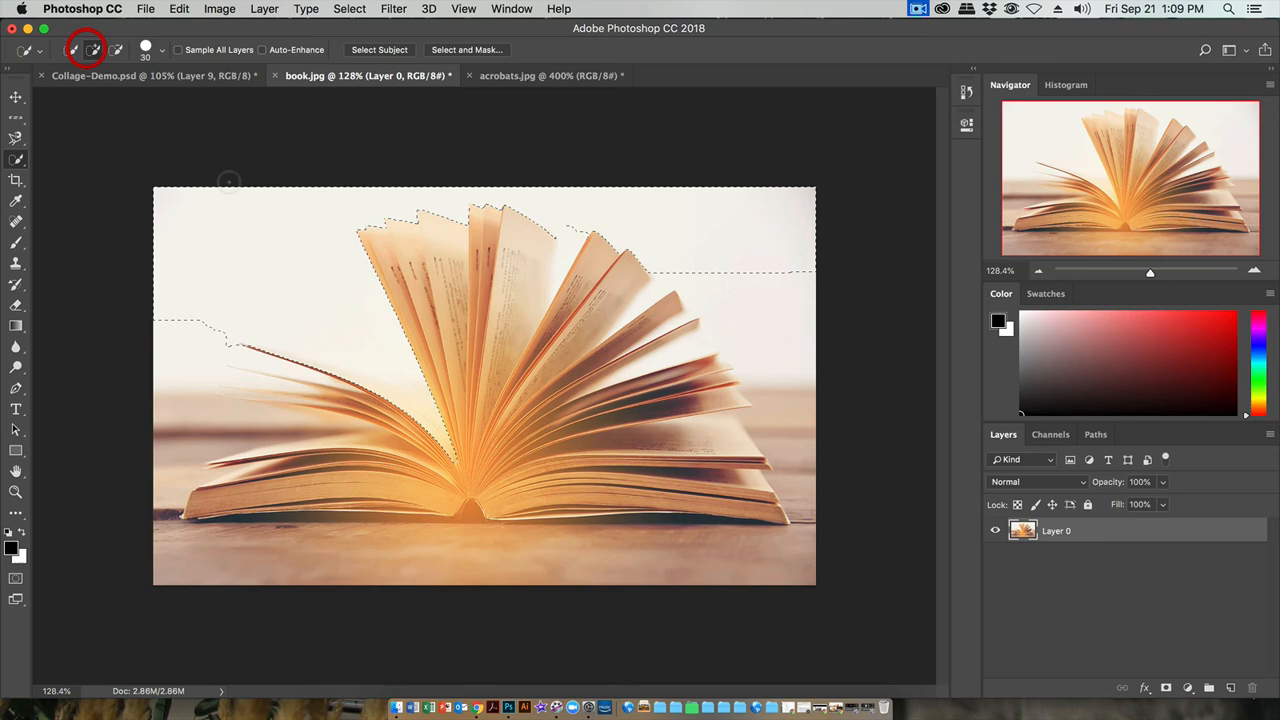
{"action": "left_click", "coordinate": [563, 263]}
{"action": "left_click", "coordinate": [563, 250]}
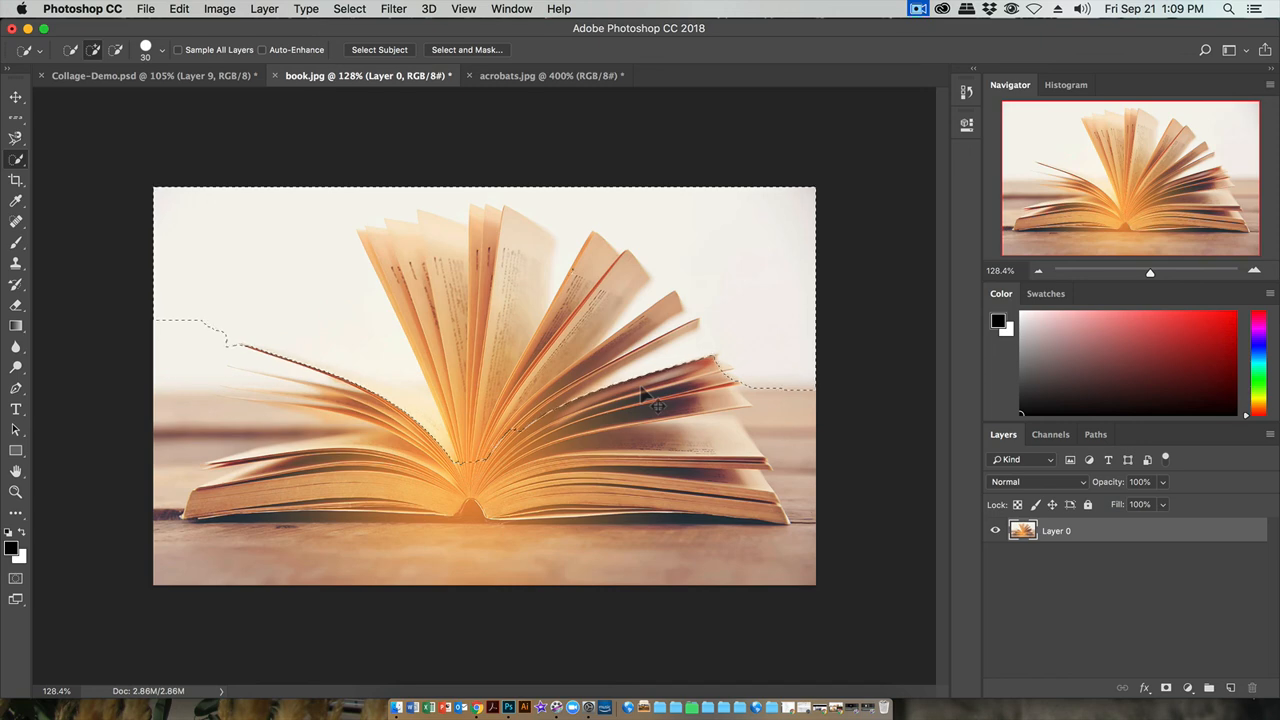
{"action": "key", "text": "super+d"}
Step: Select the pale background around the pages with the Magic Wand at Tolerance 25, and reselect it at Tolerance 50
{"action": "left_click", "coordinate": [15, 162]}
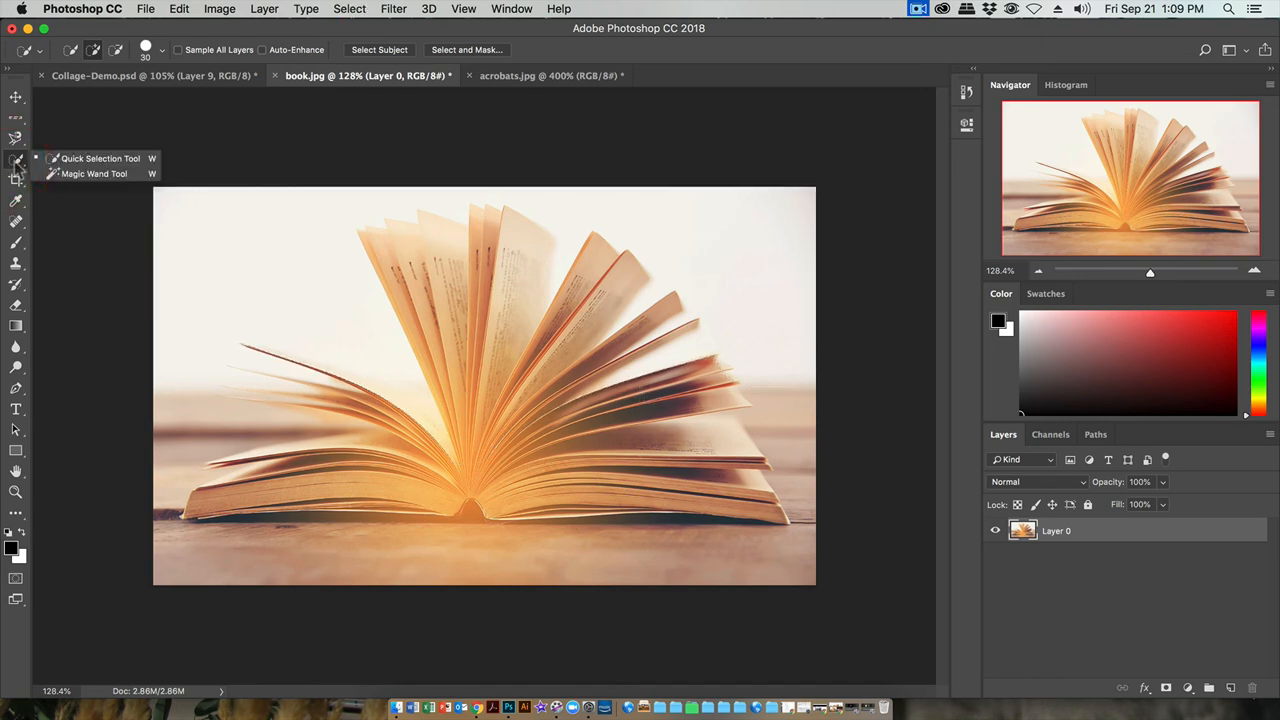
{"action": "left_click", "coordinate": [73, 175]}
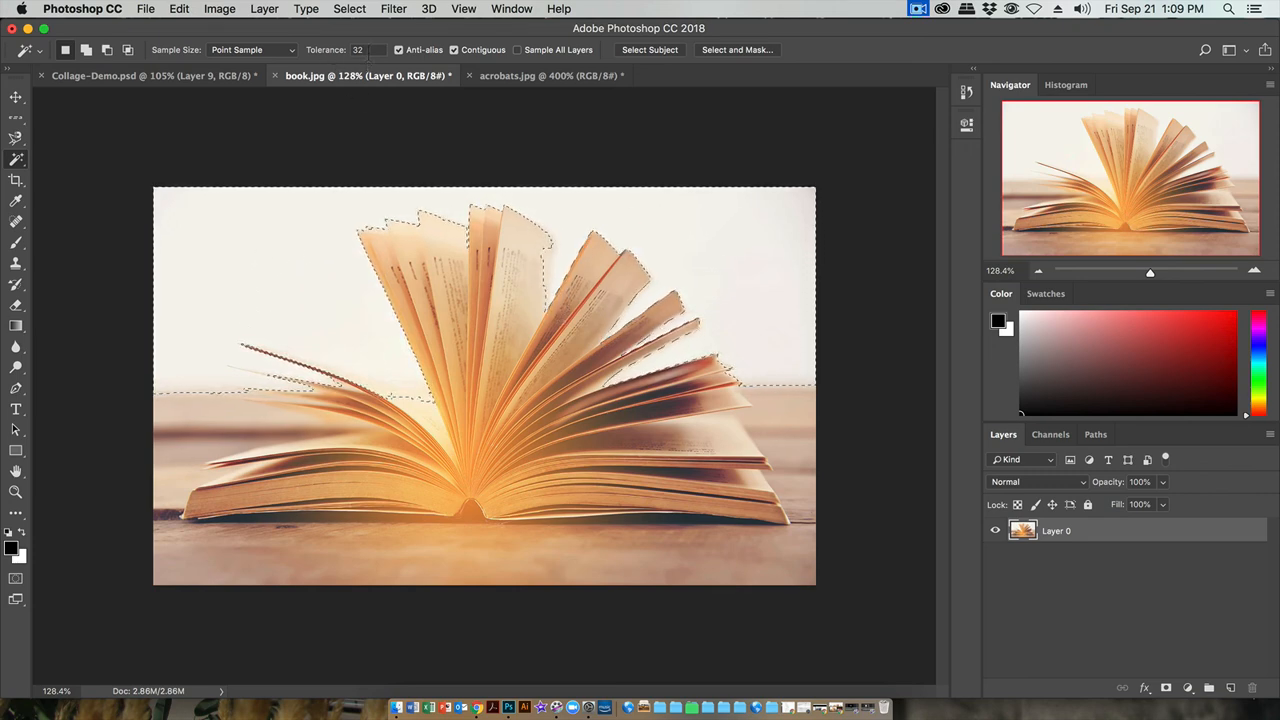
{"action": "type", "text": "2"}
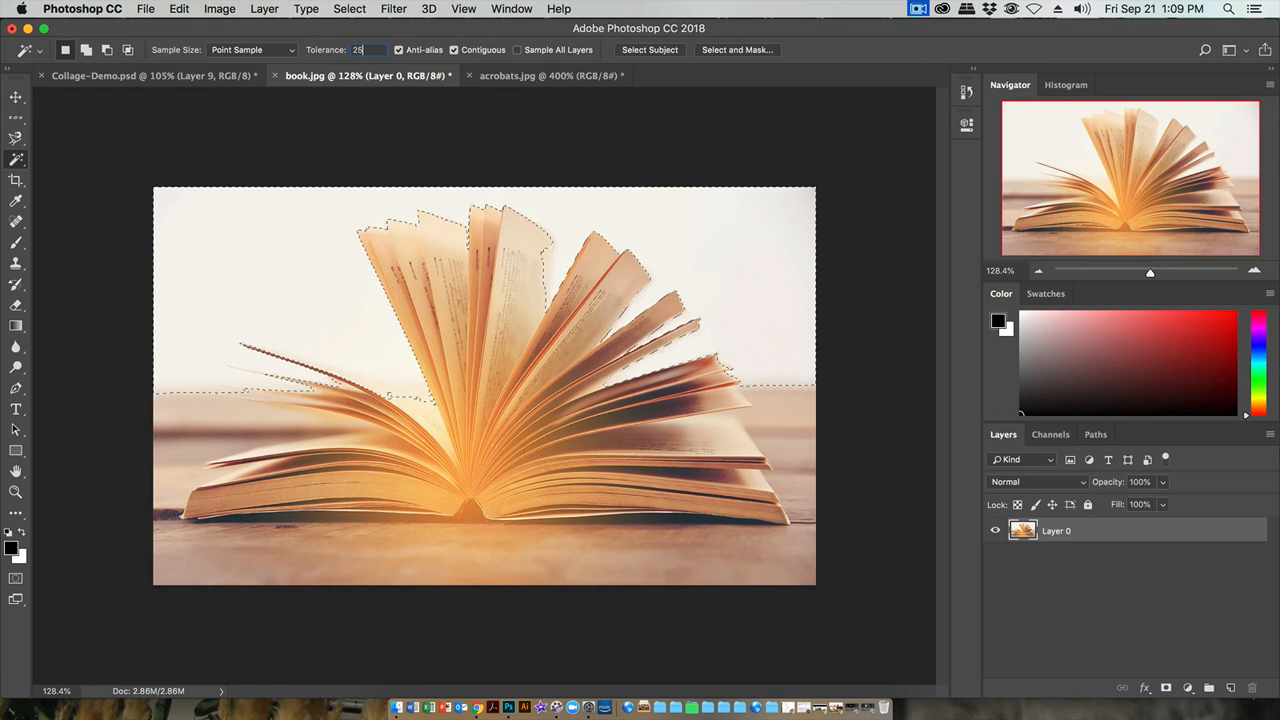
{"action": "left_click", "coordinate": [292, 287]}
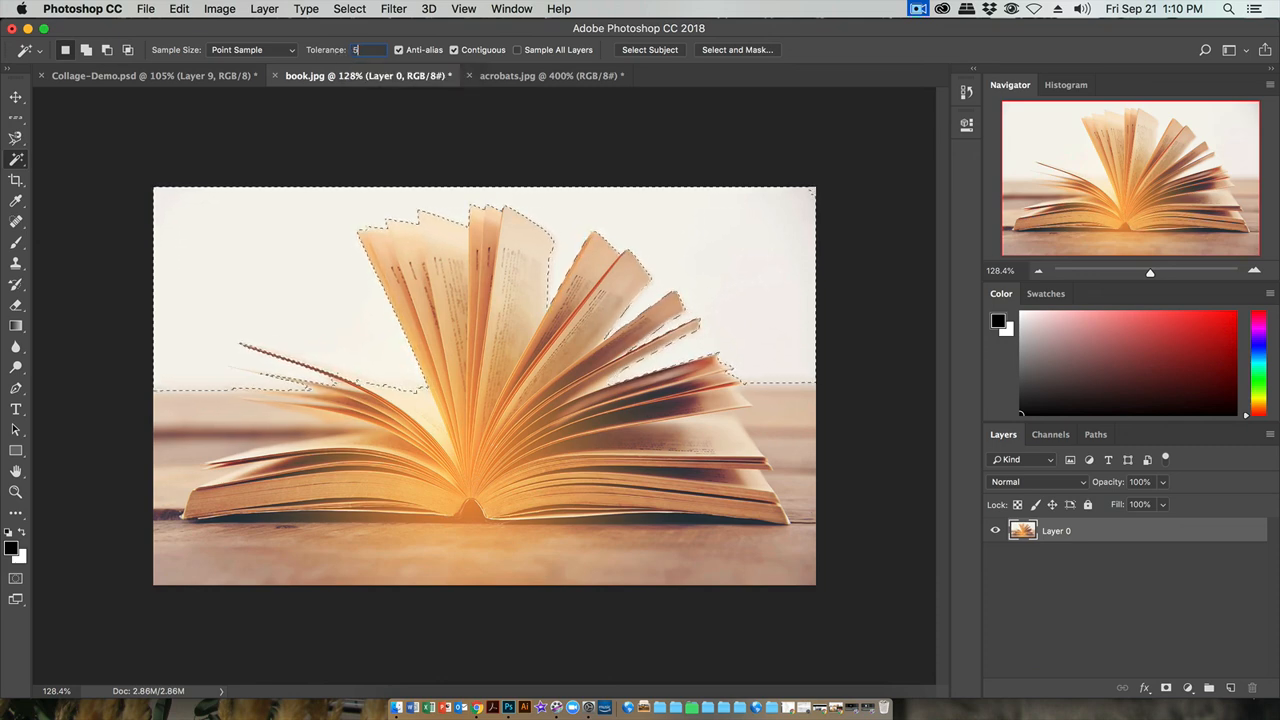
{"action": "left_click", "coordinate": [291, 274]}
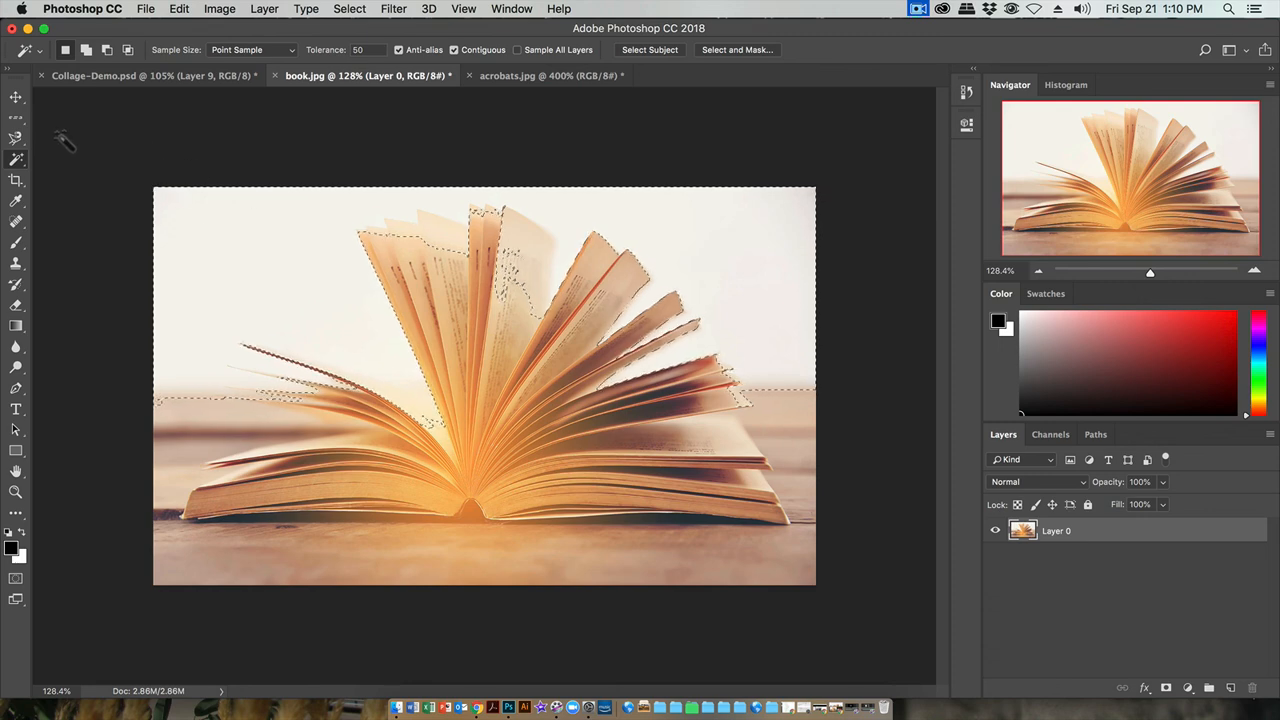
Step: Try moving the Magic Wand selection into Collage-Demo.psd and downward within book.jpg, undoing each move
{"action": "left_click", "coordinate": [16, 100]}
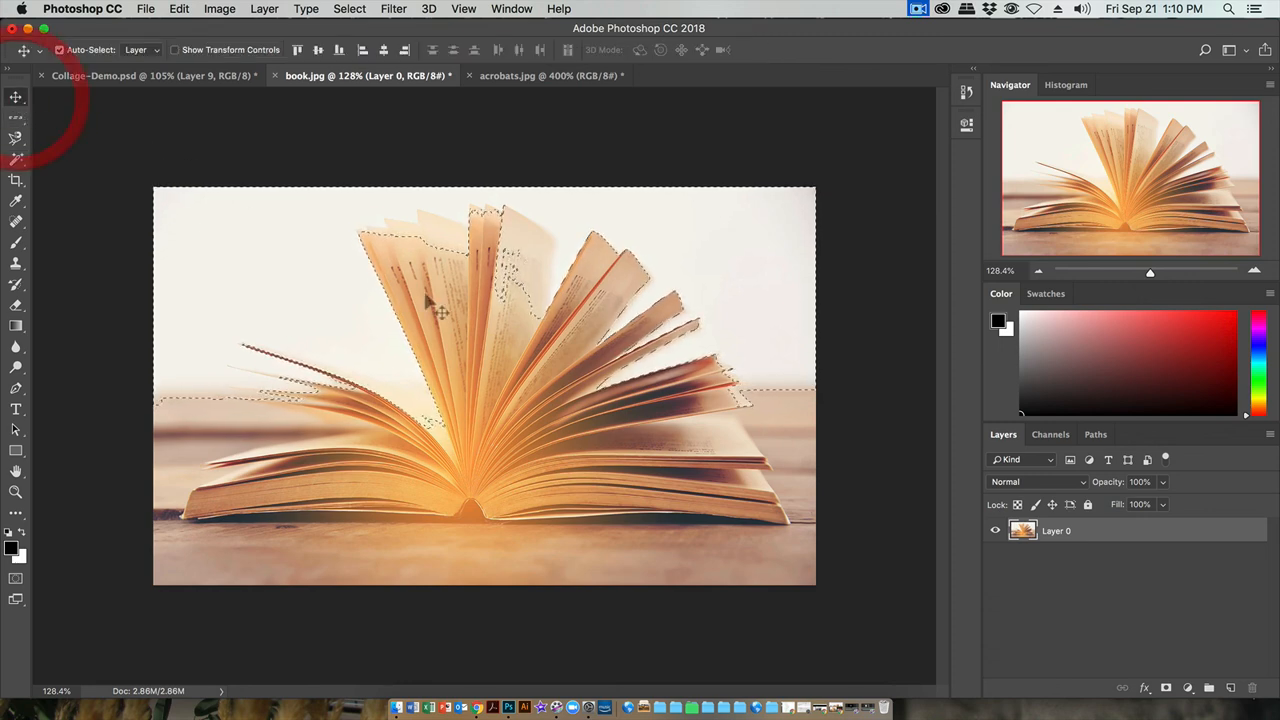
{"action": "left_click_drag", "start_coordinate": [416, 283], "coordinate": [543, 371]}
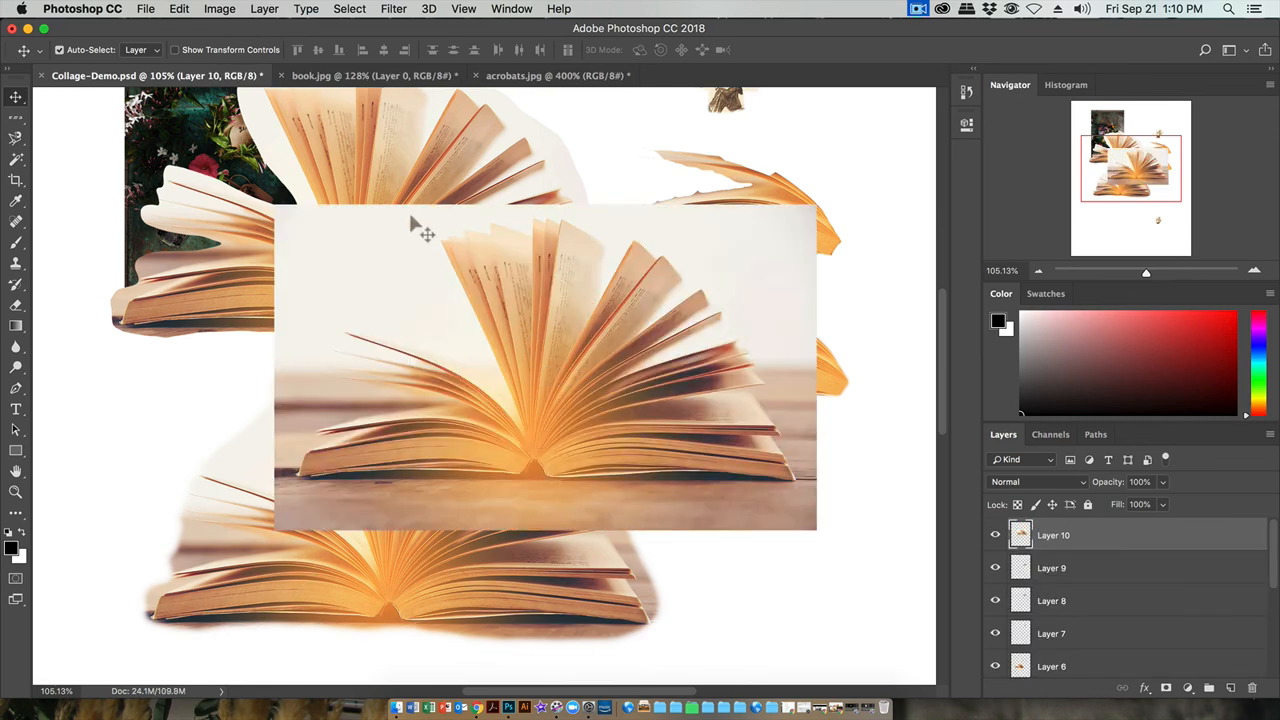
{"action": "key", "text": "super+z"}
{"action": "left_click", "coordinate": [360, 76]}
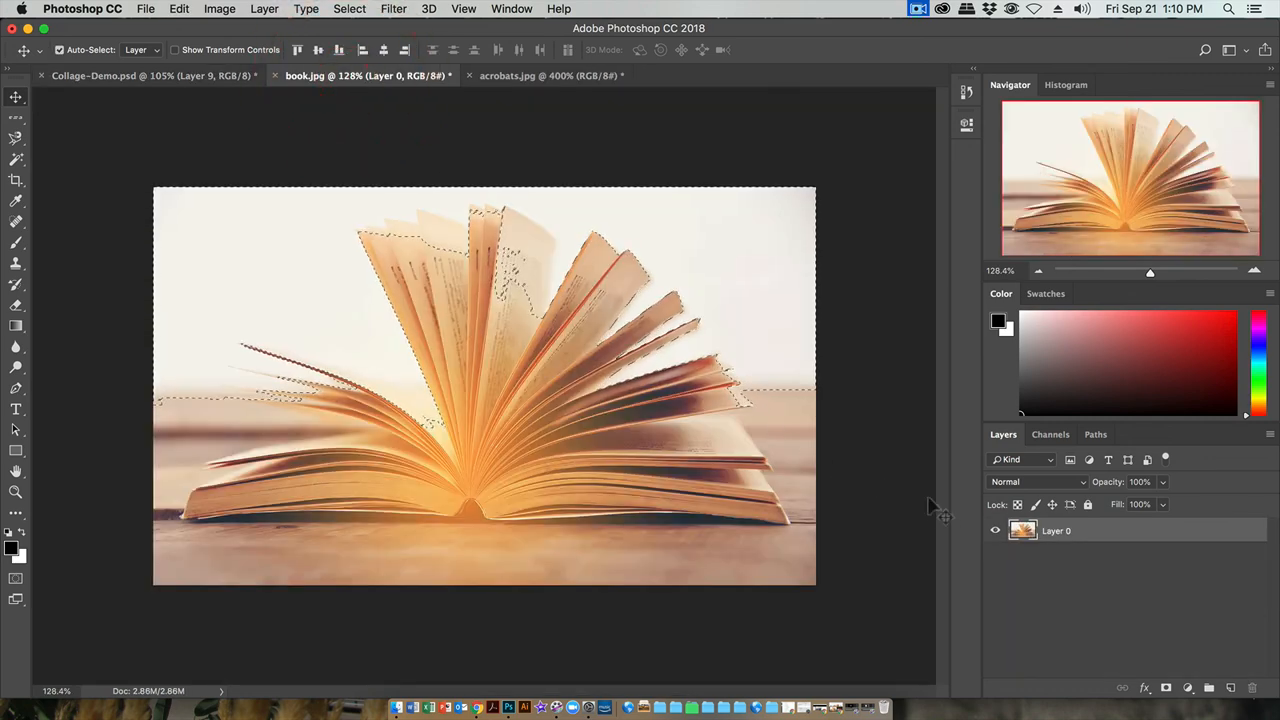
{"action": "left_click_drag", "start_coordinate": [309, 286], "coordinate": [308, 346]}
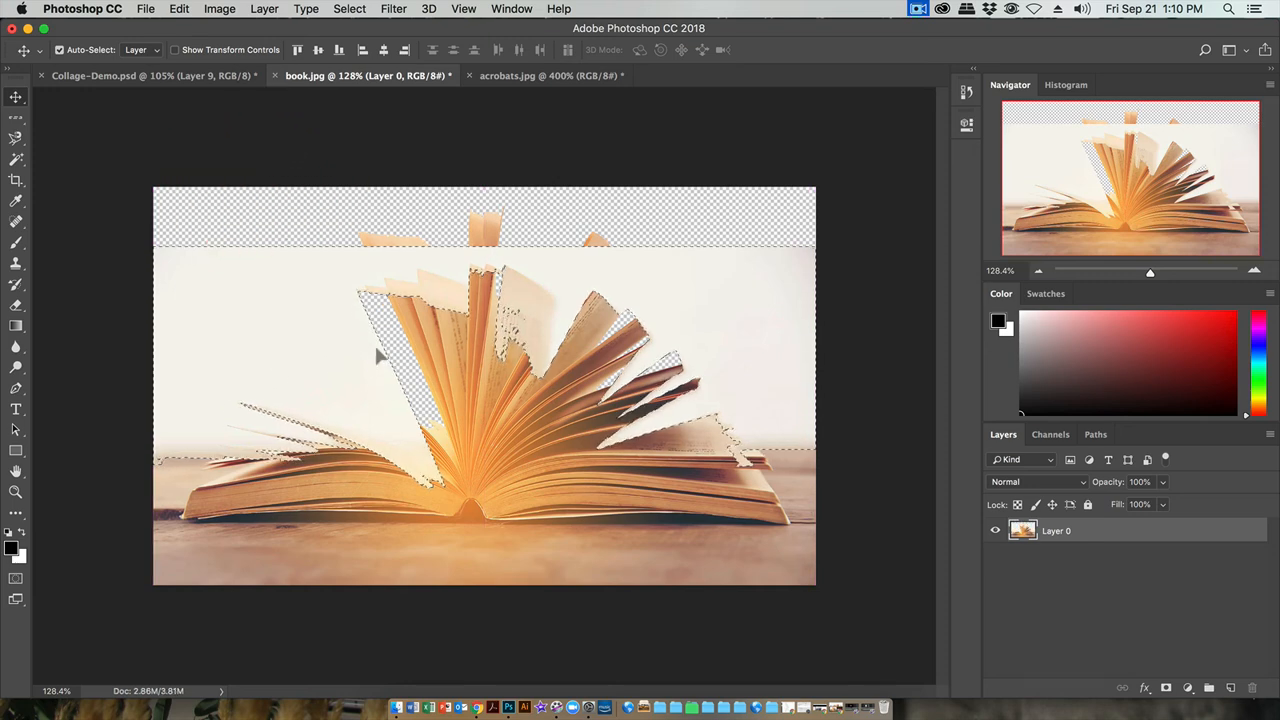
{"action": "key", "text": "super+z"}
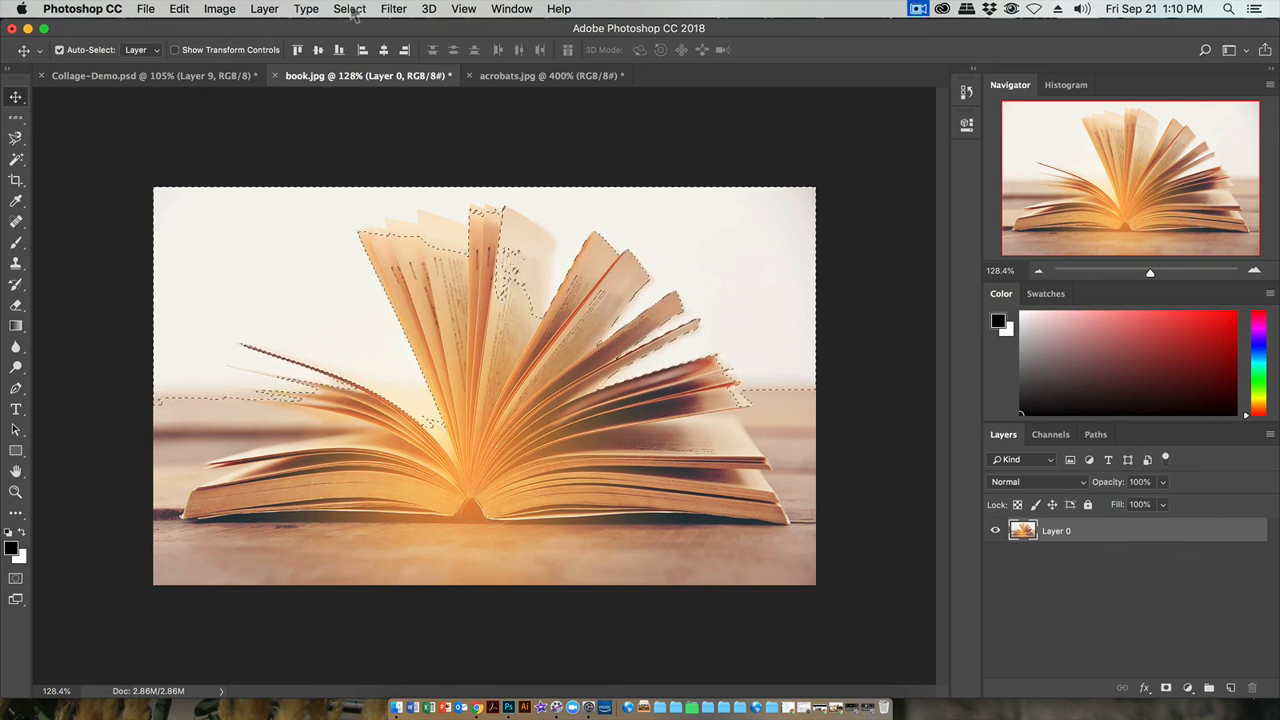
Step: Invert the Magic Wand selection so the book and table are selected instead of the pale background
{"action": "left_click", "coordinate": [350, 9]}
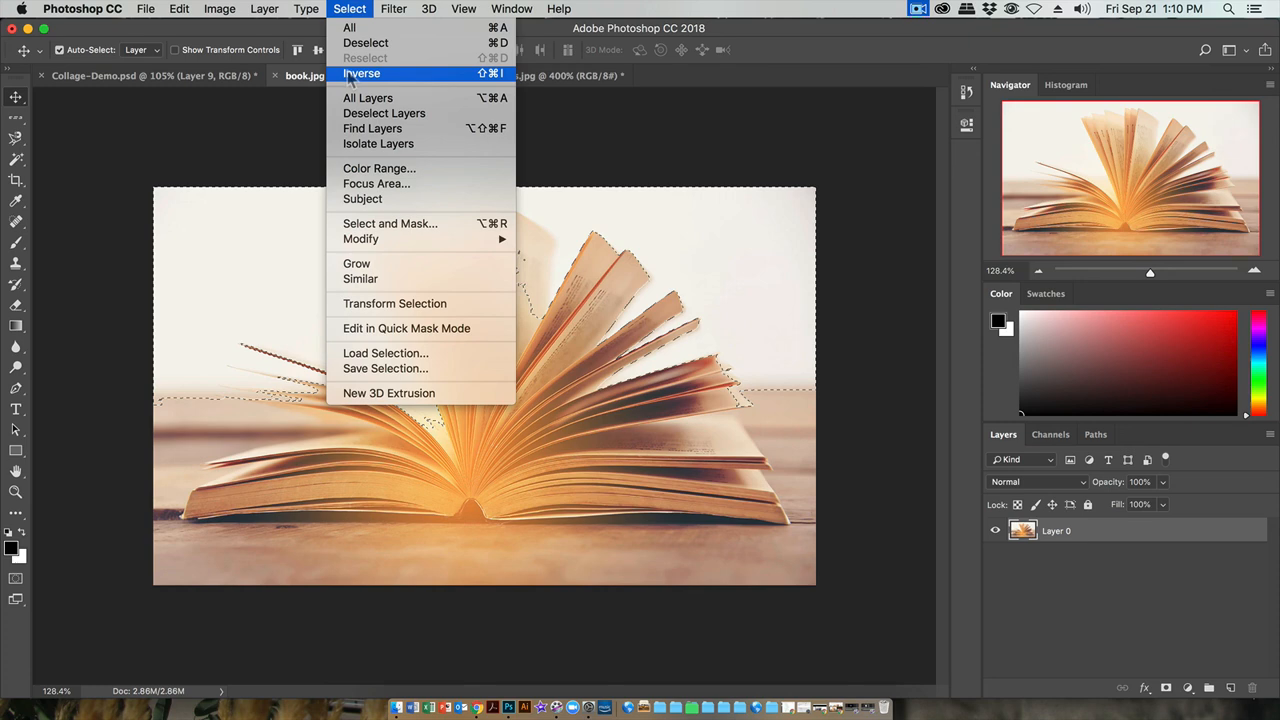
{"action": "left_click", "coordinate": [350, 9]}
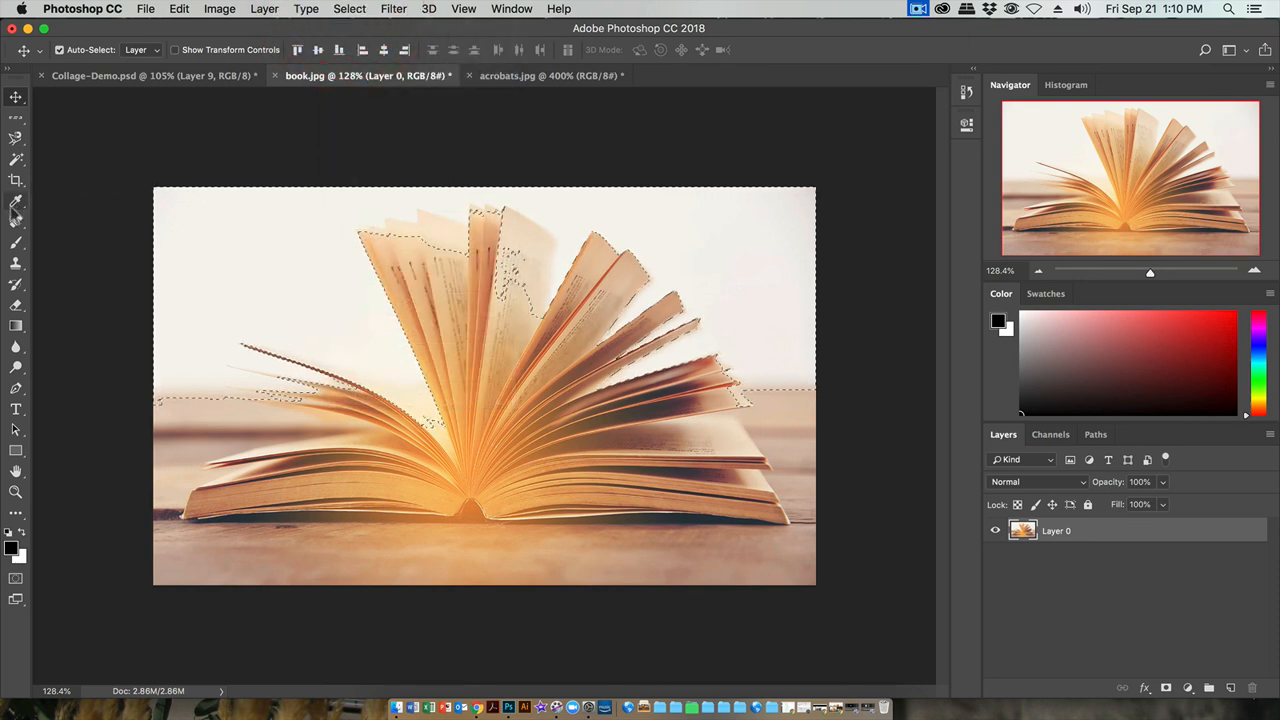
{"action": "left_click", "coordinate": [15, 159]}
{"action": "right_click", "coordinate": [355, 305]}
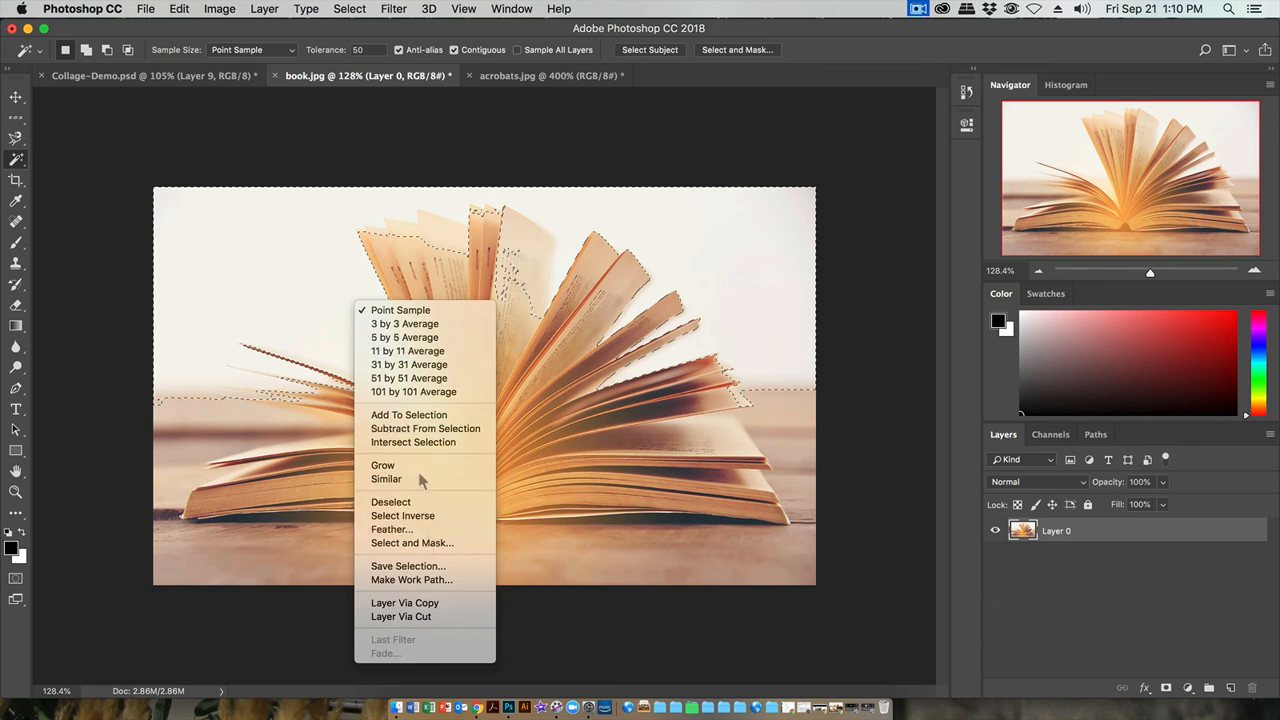
{"action": "left_click", "coordinate": [382, 124]}
{"action": "left_click", "coordinate": [349, 9]}
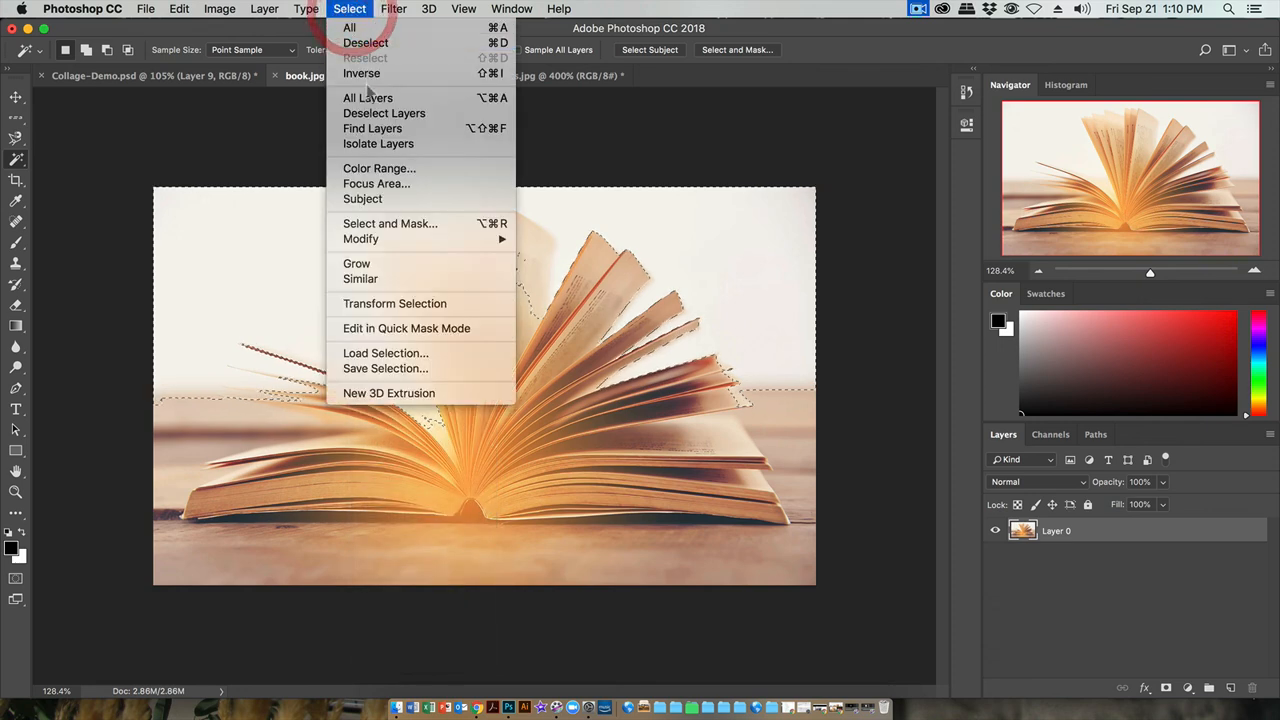
{"action": "left_click", "coordinate": [362, 73]}
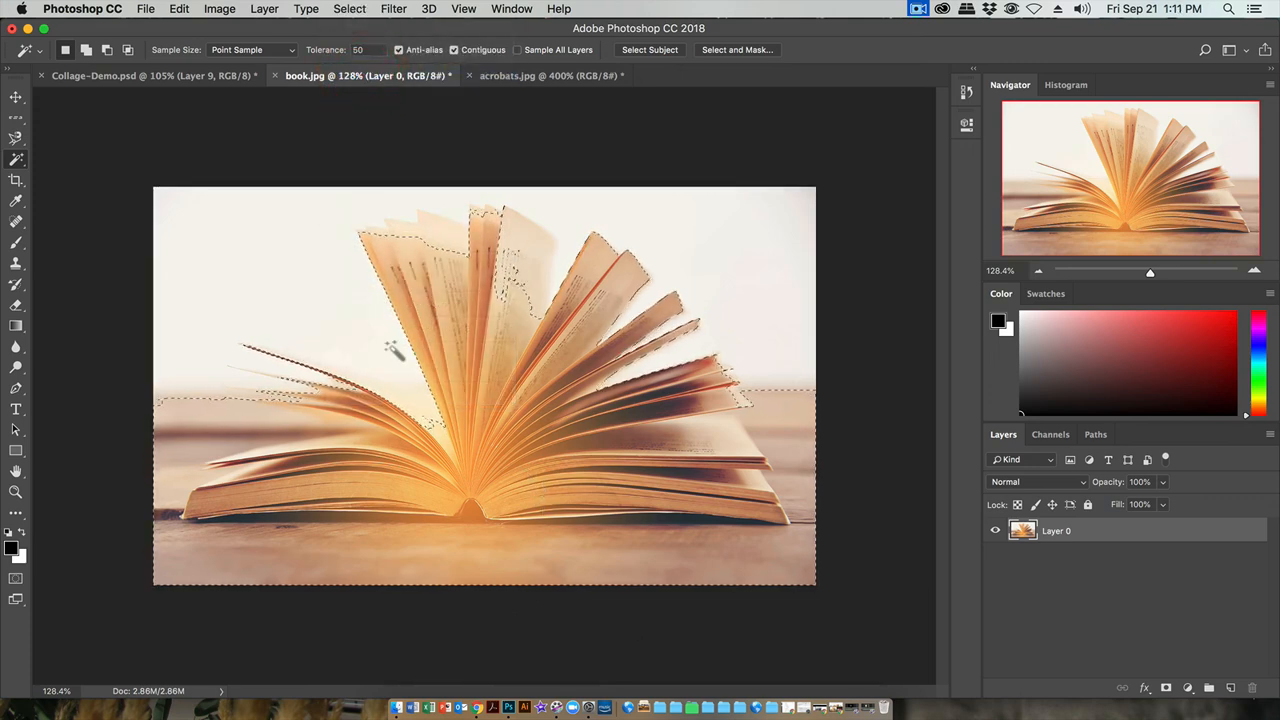
Step: Move the selected book and table into Collage-Demo.psd and place them over the dark book cover near the page's upper-left edge
{"action": "left_click", "coordinate": [16, 97]}
{"action": "left_click_drag", "start_coordinate": [528, 492], "coordinate": [809, 593]}
{"action": "left_click_drag", "start_coordinate": [876, 467], "coordinate": [530, 563]}
{"action": "left_click_drag", "start_coordinate": [530, 563], "coordinate": [371, 271]}
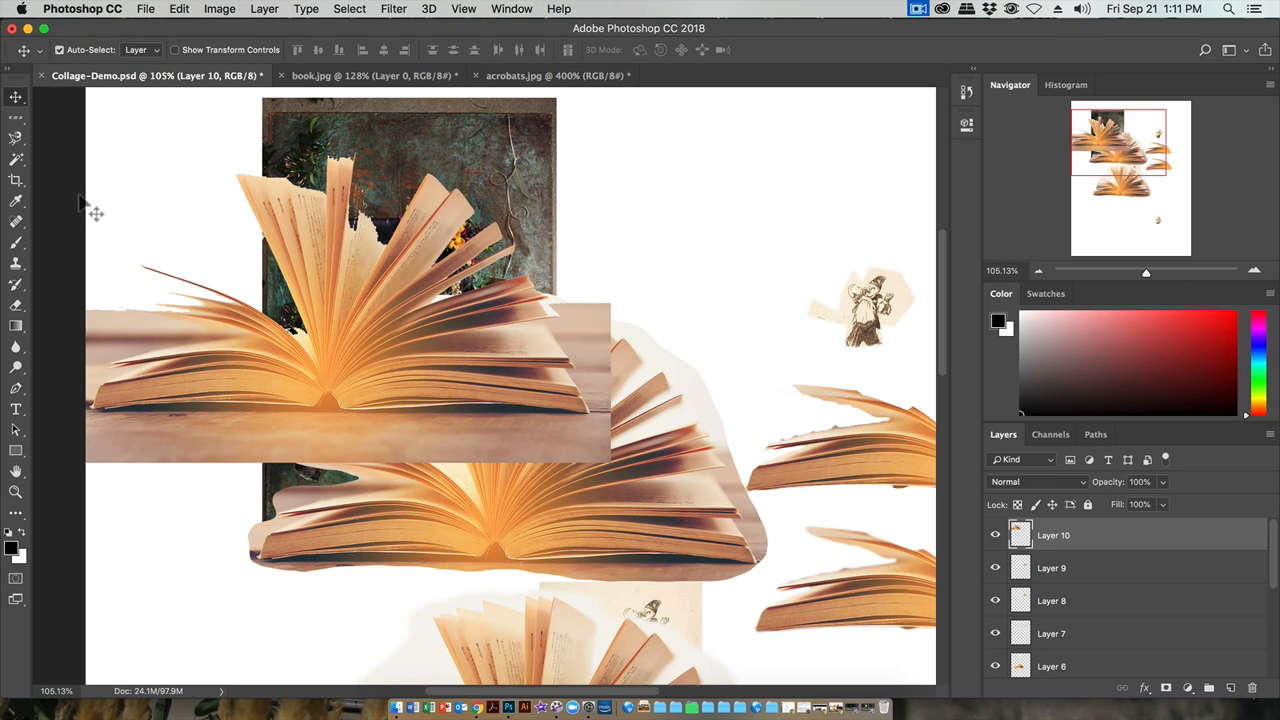
Step: Crop Collage-Demo.psd to its lower-right portion with the Crop tool, and undo the crop
{"action": "left_click", "coordinate": [16, 181]}
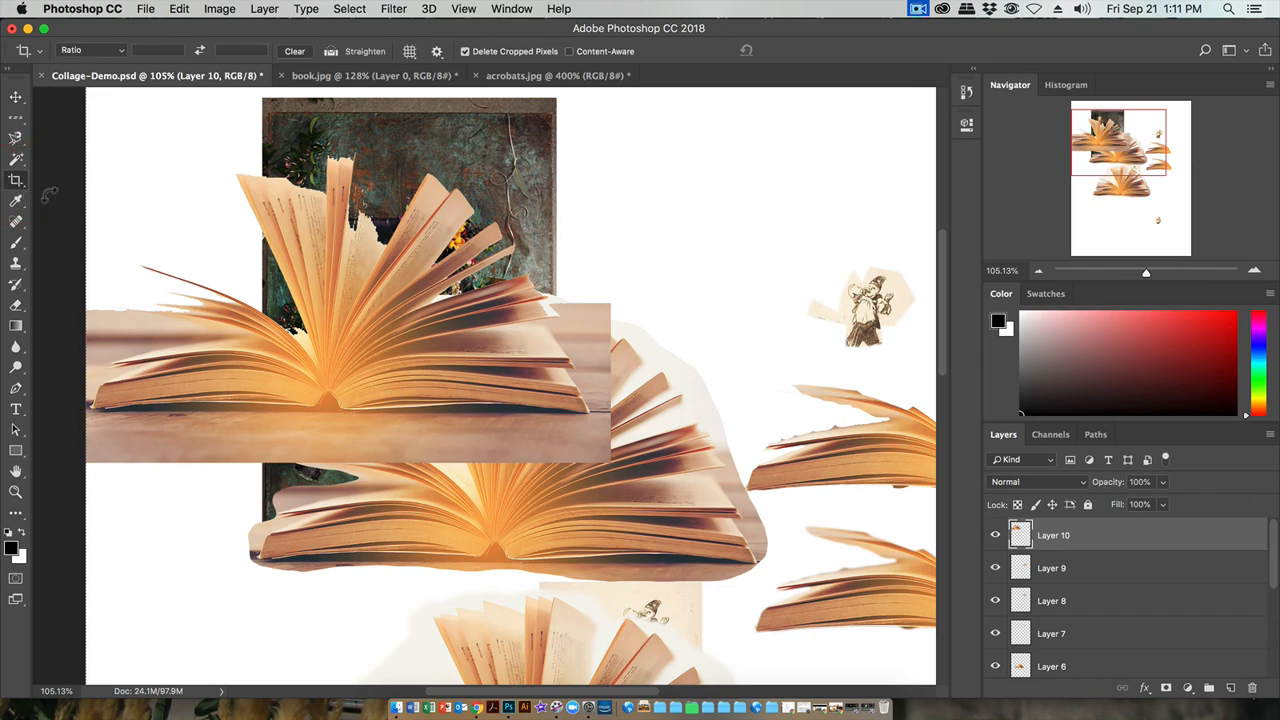
{"action": "key", "text": "super+0"}
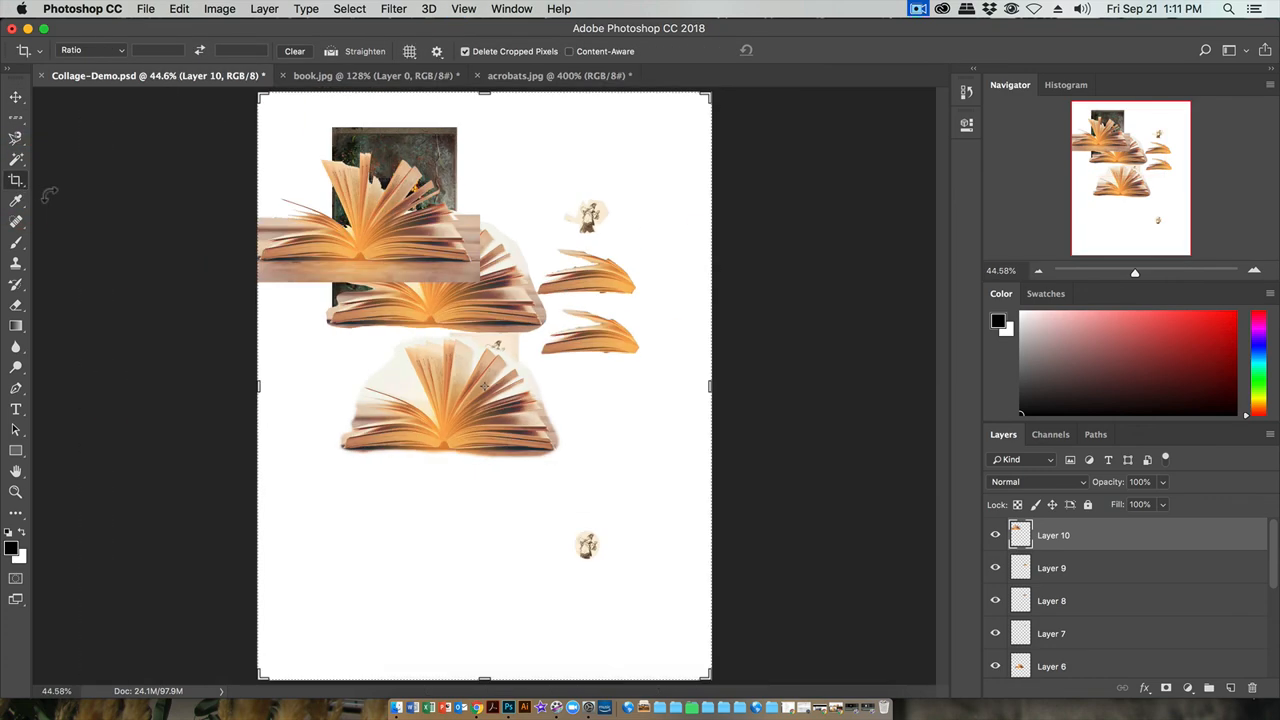
{"action": "left_click_drag", "start_coordinate": [260, 95], "coordinate": [340, 226]}
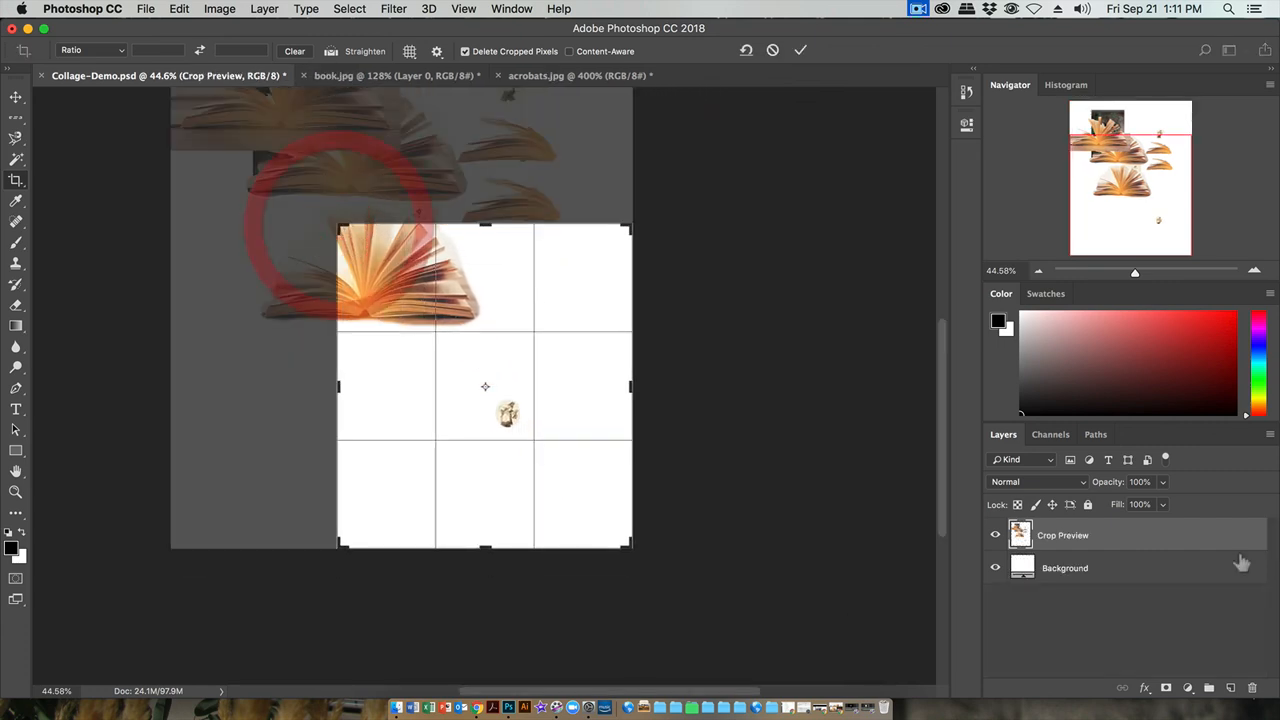
{"action": "left_click", "coordinate": [372, 284]}
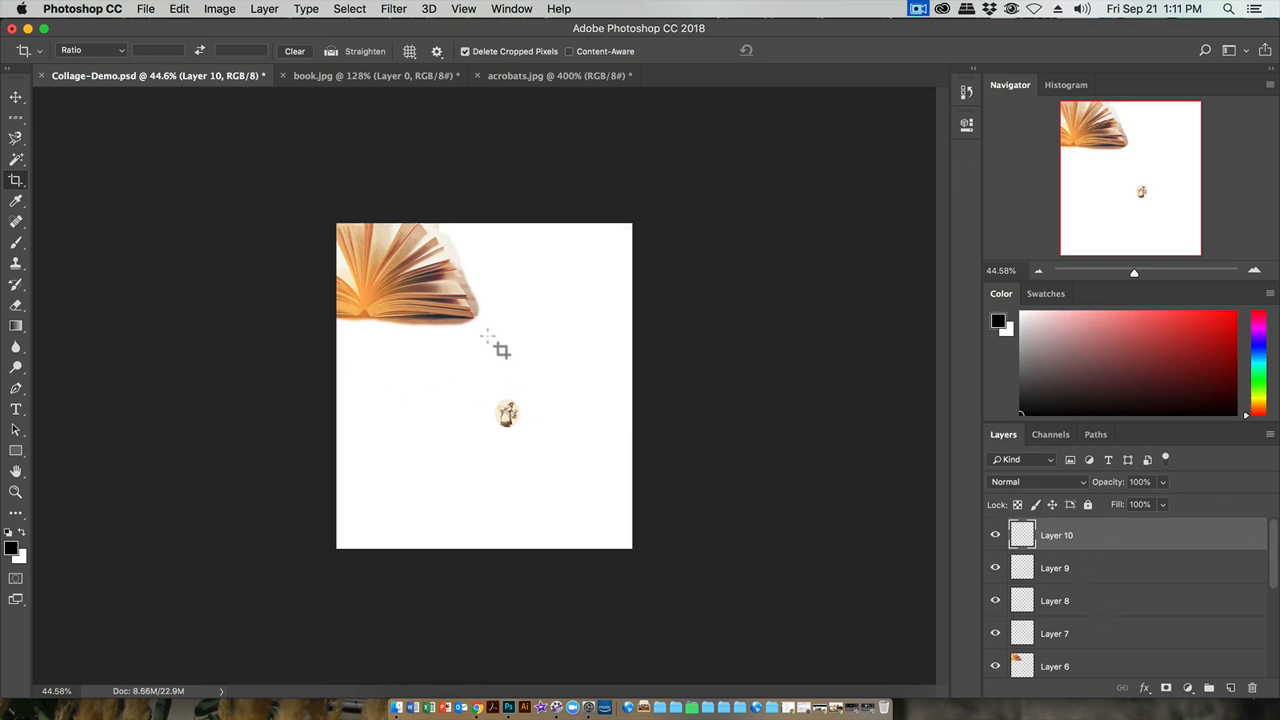
{"action": "key", "text": "super+z"}
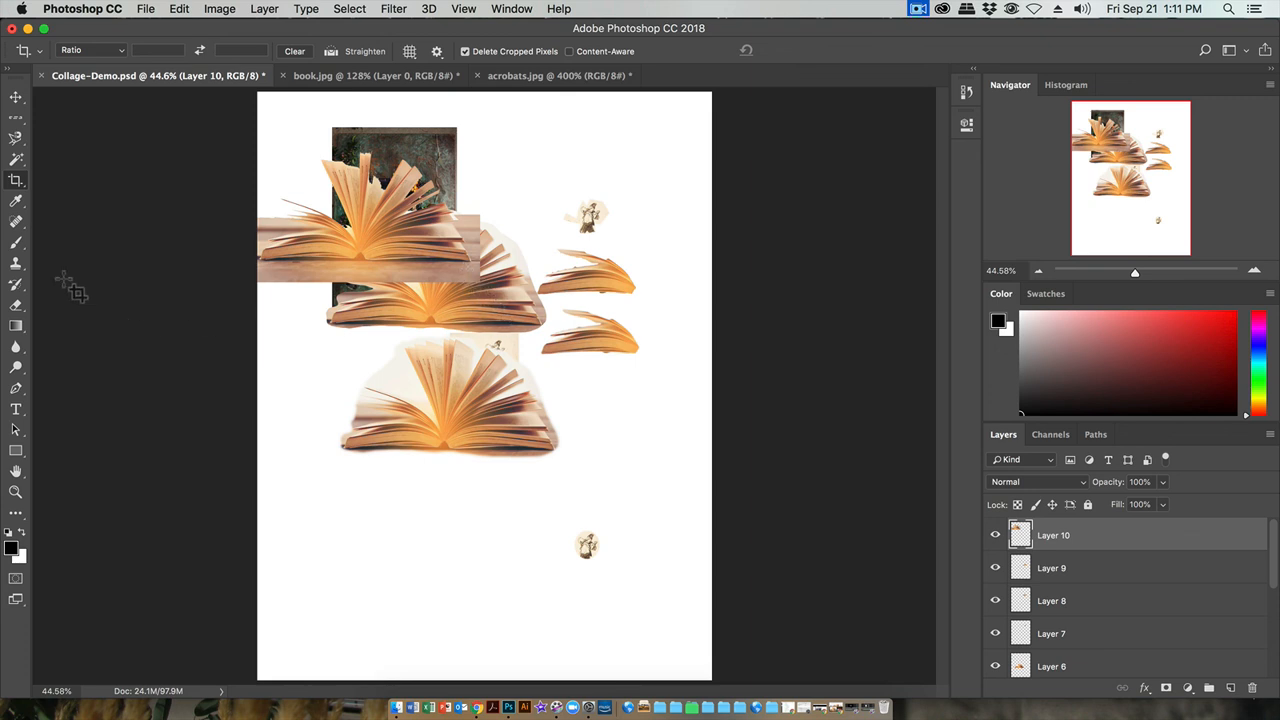
Step: Sample foreground colours with the Eyedropper from the top open book, its dark cover, and finally a muted plum on the partly covered book's pages
{"action": "left_click", "coordinate": [16, 201]}
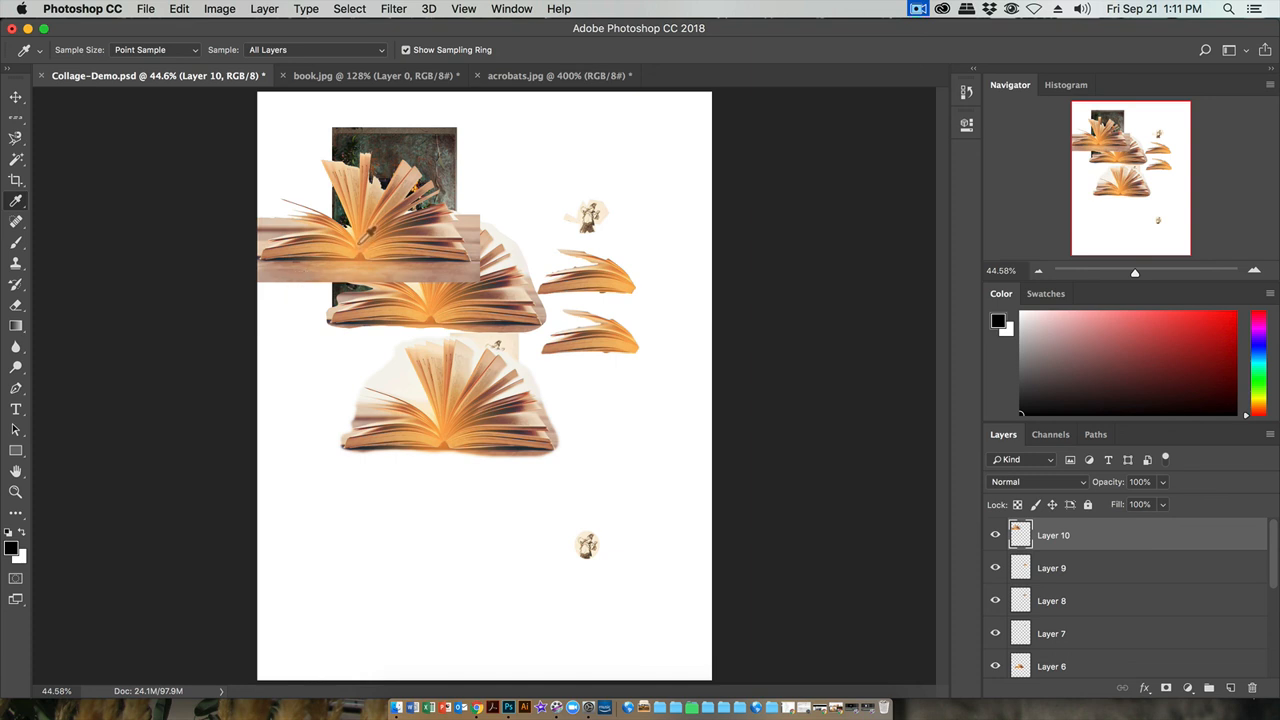
{"action": "left_click", "coordinate": [357, 243]}
{"action": "left_click", "coordinate": [385, 147]}
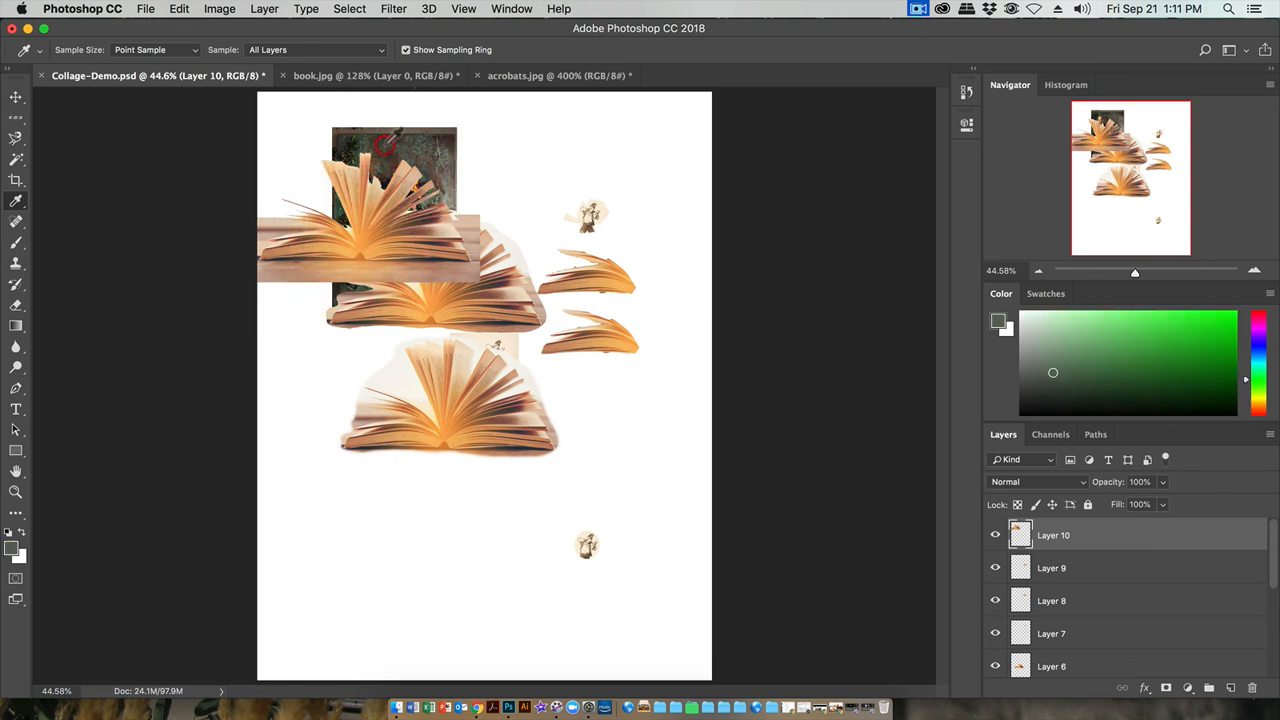
{"action": "left_click", "coordinate": [438, 157]}
{"action": "left_click", "coordinate": [500, 271]}
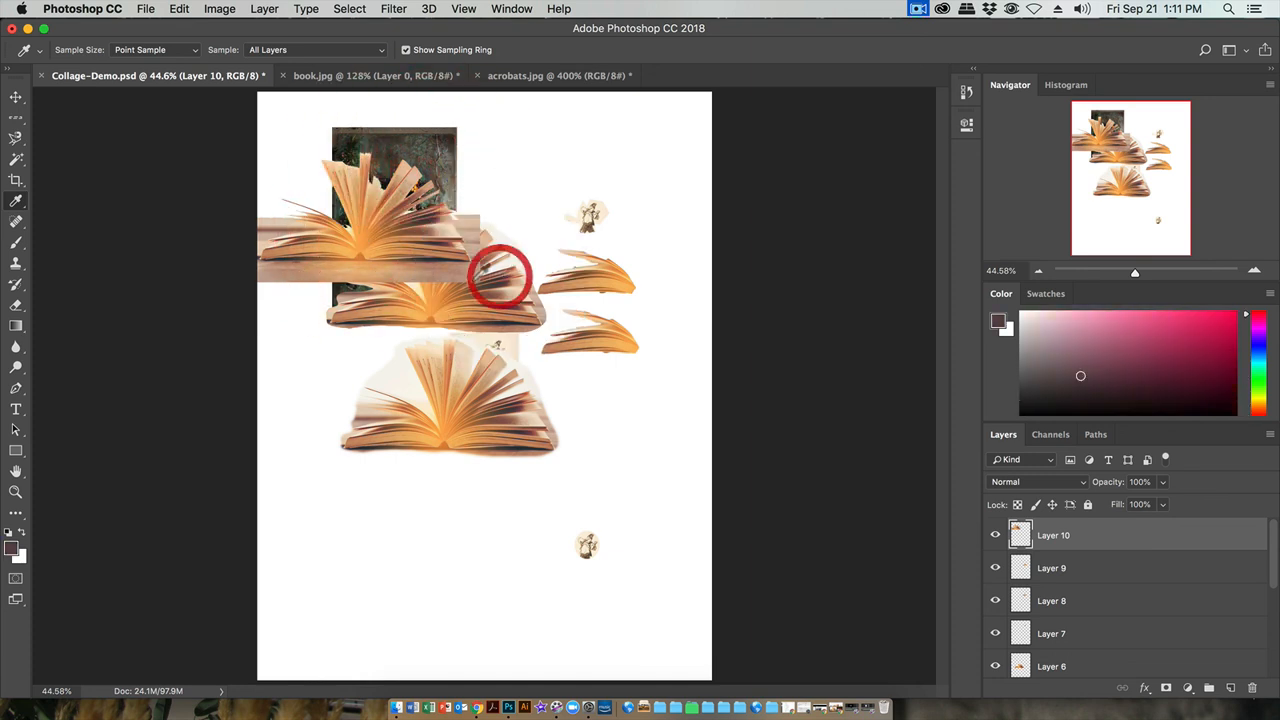
Step: Review and accept the foreground colour in the Color Picker, and sample a near-black from the dark cover's upper-left corner
{"action": "left_click", "coordinate": [11, 549]}
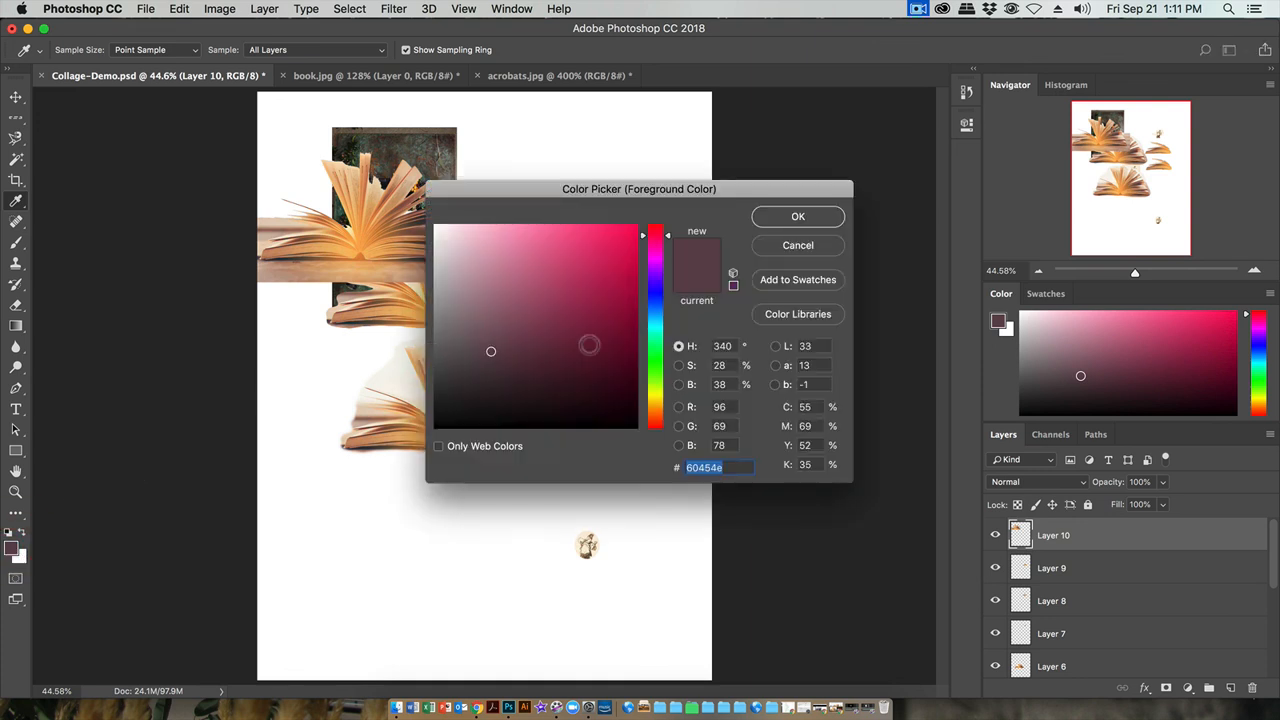
{"action": "left_click", "coordinate": [798, 217]}
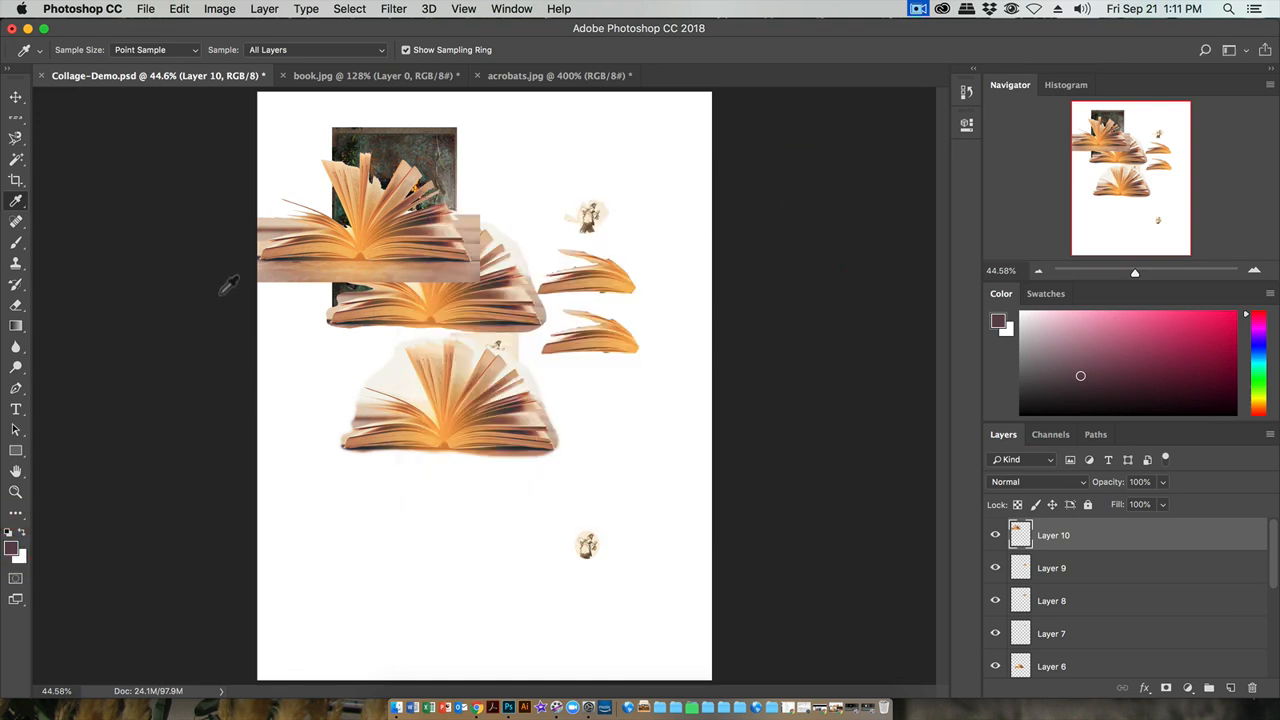
{"action": "left_click", "coordinate": [345, 145]}
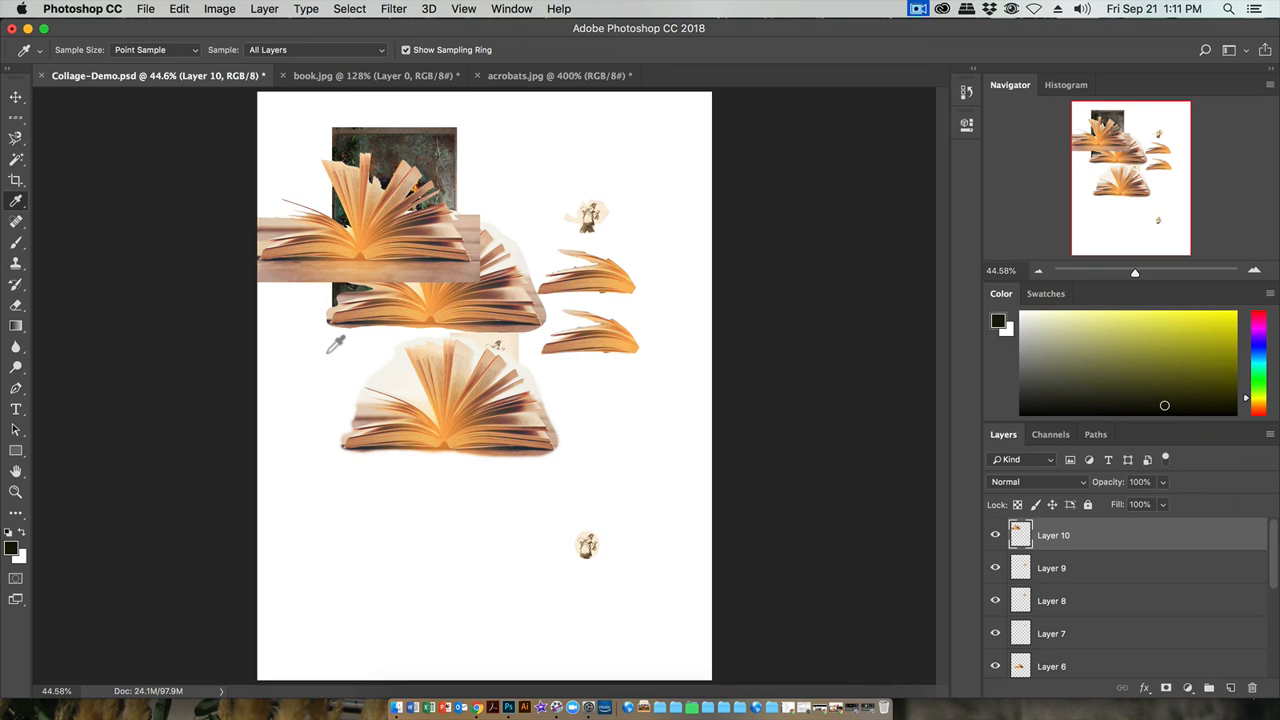